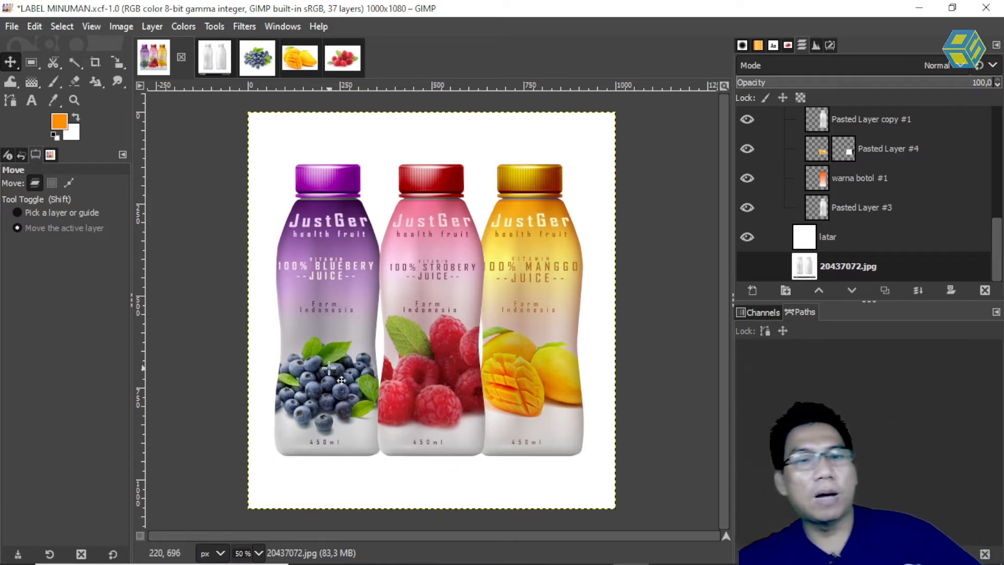
Compare the finished three-bottle label design with the blank bottle source image.
{"action": "left_click", "coordinate": [217, 52]}
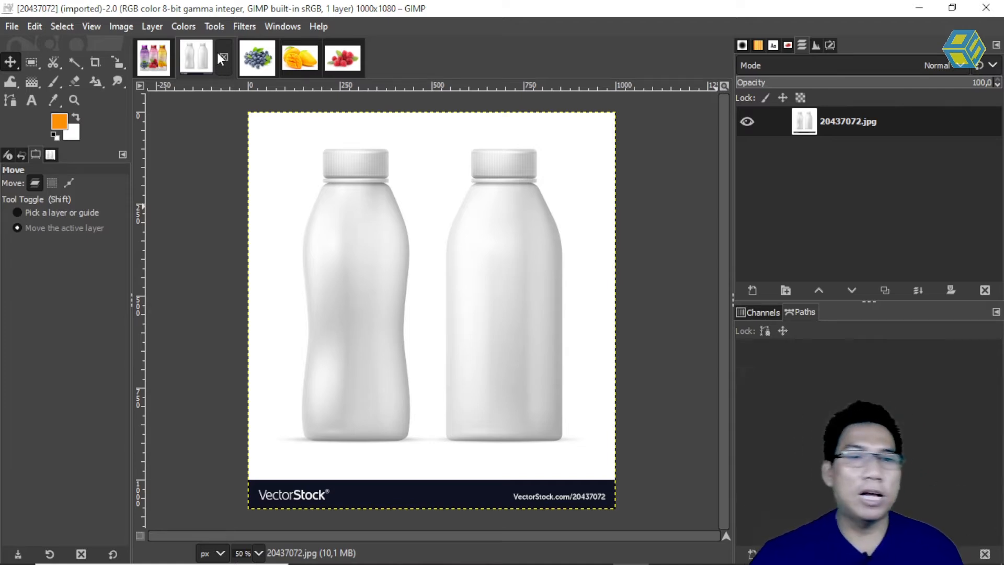
{"action": "left_click", "coordinate": [158, 55]}
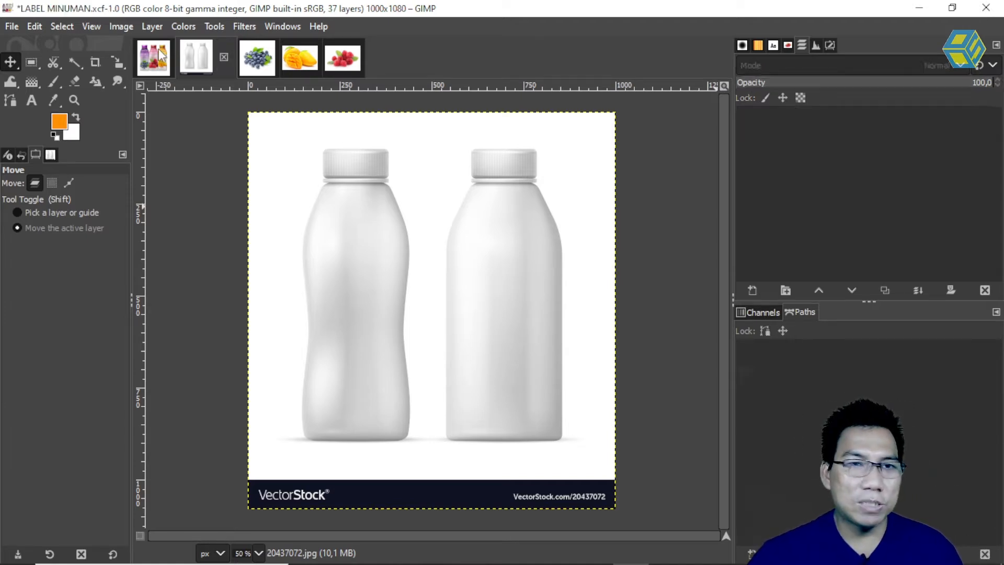
{"action": "left_click", "coordinate": [215, 59]}
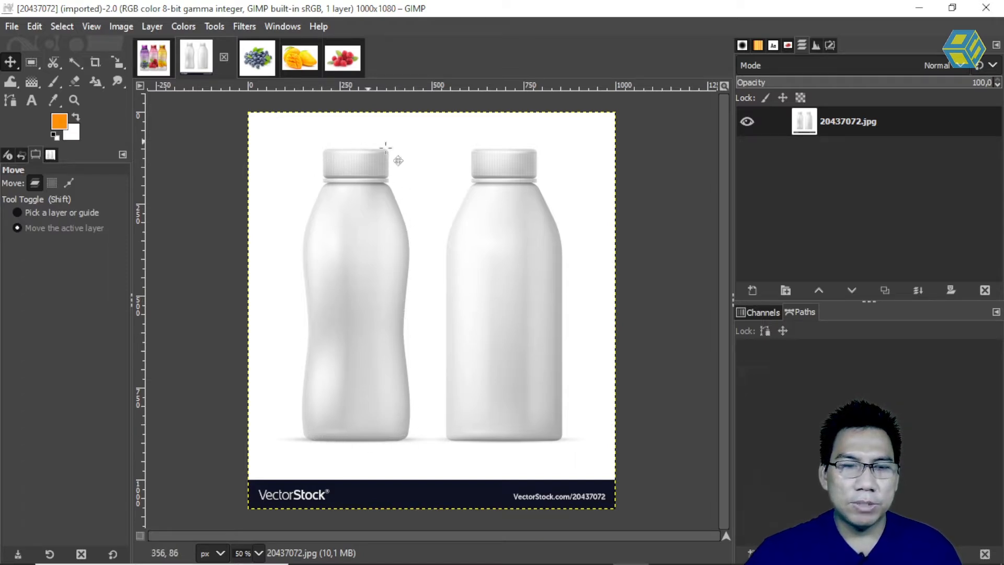
Trace a path with the Paths tool along the wavy bottle's left edge, from its base up to the cap's top corner.
{"action": "left_click", "coordinate": [14, 100]}
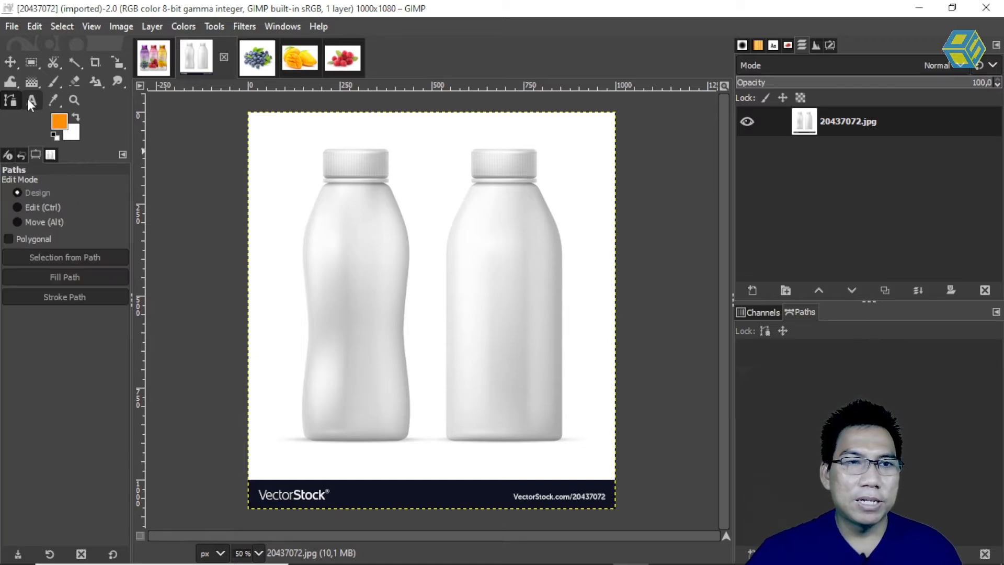
{"action": "left_click", "coordinate": [311, 438]}
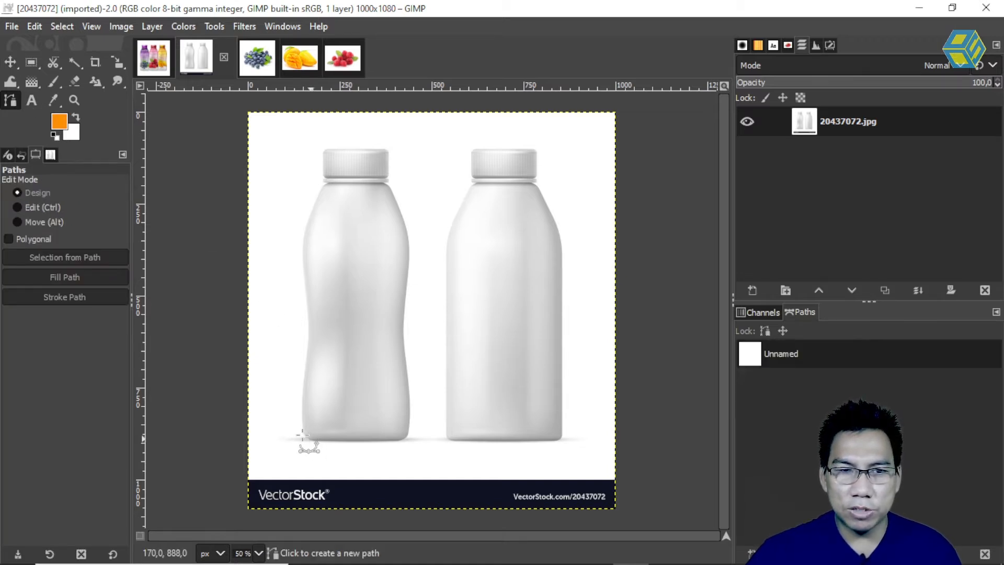
{"action": "left_click", "coordinate": [305, 378]}
{"action": "left_click", "coordinate": [308, 349]}
{"action": "left_click", "coordinate": [308, 320]}
{"action": "left_click", "coordinate": [304, 274]}
{"action": "left_click", "coordinate": [306, 240]}
{"action": "left_click", "coordinate": [311, 215]}
{"action": "left_click", "coordinate": [318, 199]}
{"action": "left_click", "coordinate": [327, 186]}
{"action": "left_click", "coordinate": [323, 179]}
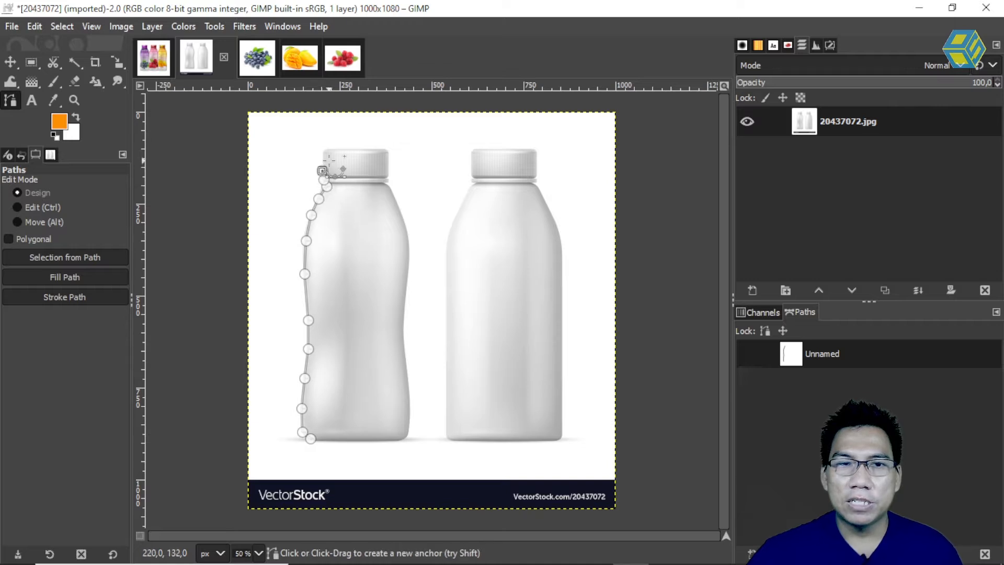
{"action": "left_click", "coordinate": [322, 149]}
Continue the path across the cap and down the wavy bottle's right edge, closing it at the starting anchor.
{"action": "left_click", "coordinate": [348, 150]}
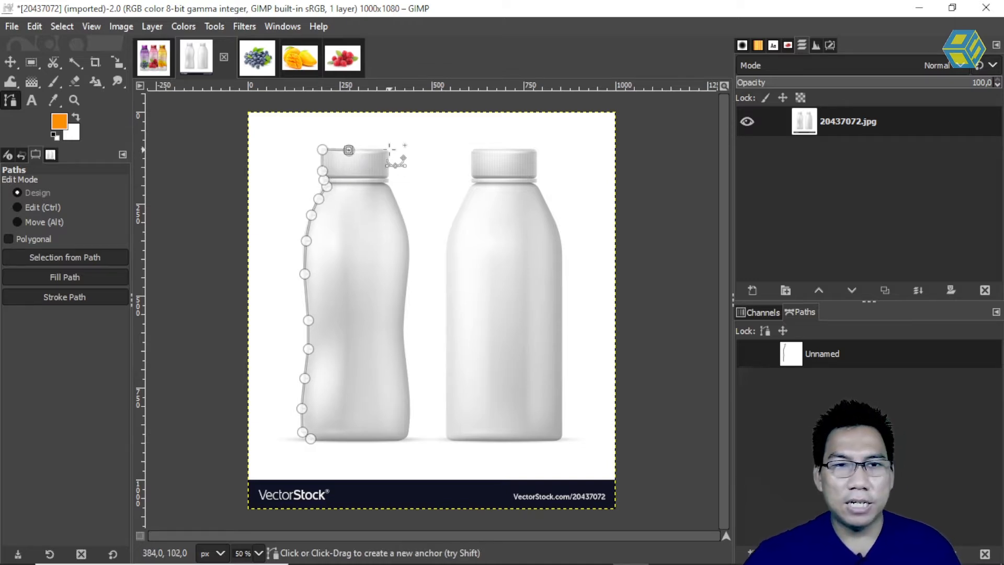
{"action": "left_click", "coordinate": [388, 149]}
{"action": "left_click", "coordinate": [389, 162]}
{"action": "left_click", "coordinate": [389, 173]}
{"action": "left_click", "coordinate": [388, 183]}
{"action": "left_click", "coordinate": [401, 212]}
{"action": "left_click", "coordinate": [410, 243]}
{"action": "left_click", "coordinate": [407, 288]}
{"action": "left_click", "coordinate": [403, 321]}
{"action": "left_click", "coordinate": [408, 369]}
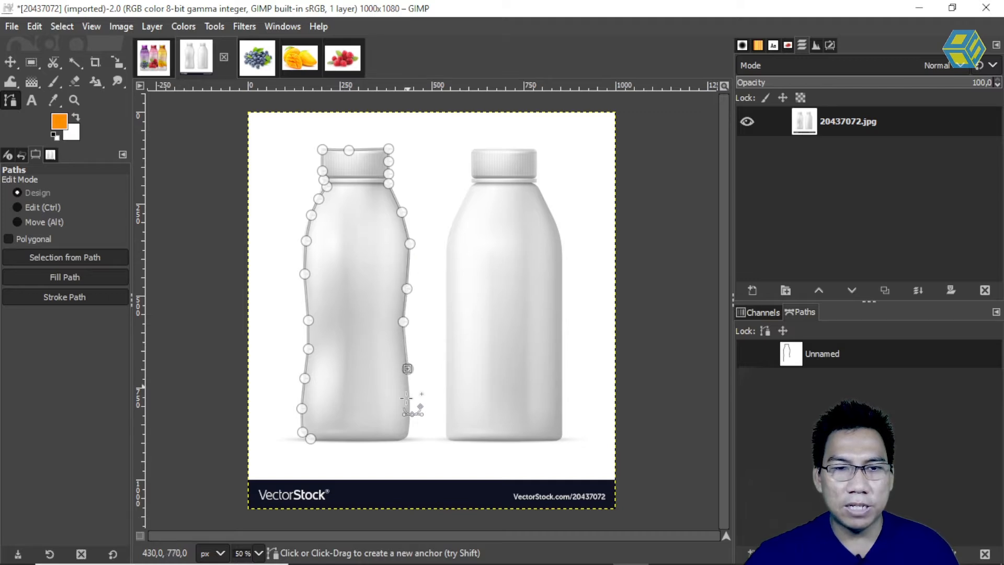
{"action": "left_click", "coordinate": [410, 407]}
{"action": "left_click", "coordinate": [409, 431]}
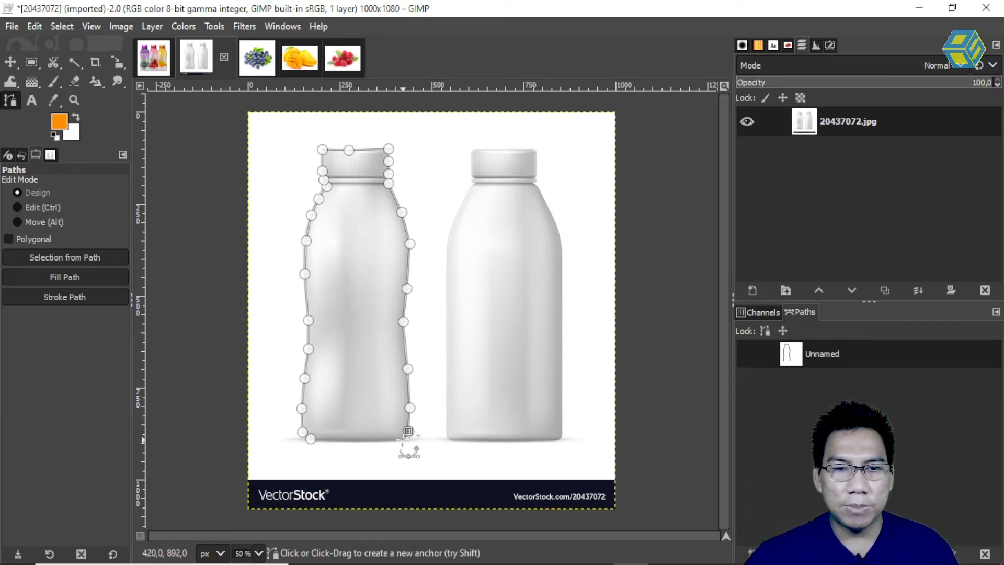
{"action": "key", "text": "ctrl"}
{"action": "left_click", "coordinate": [310, 438], "text": "ctrl"}
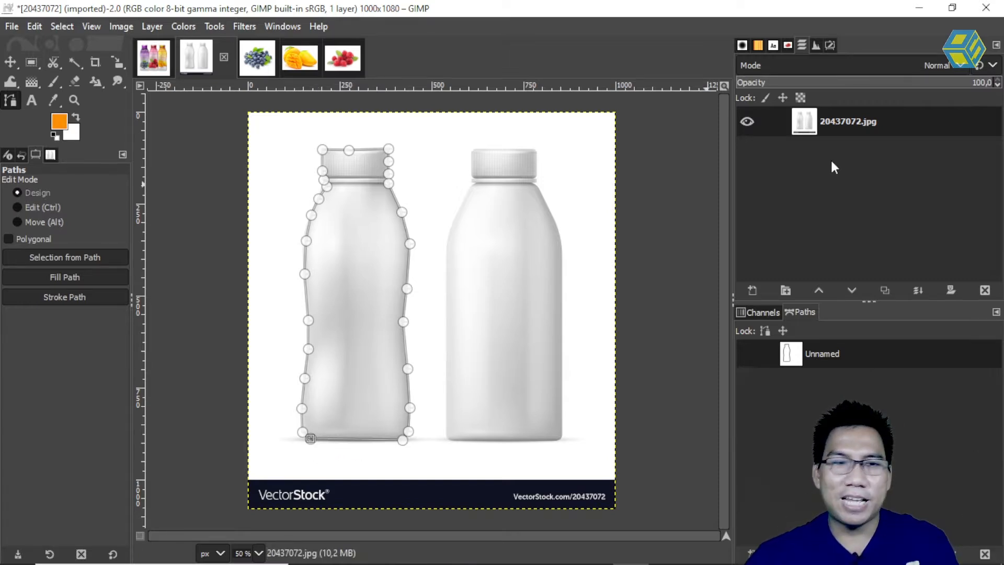
Copy the blank bottle layer Pasted Layer #3 from the LABEL MINUMAN.xcf design.
{"action": "left_click", "coordinate": [160, 63]}
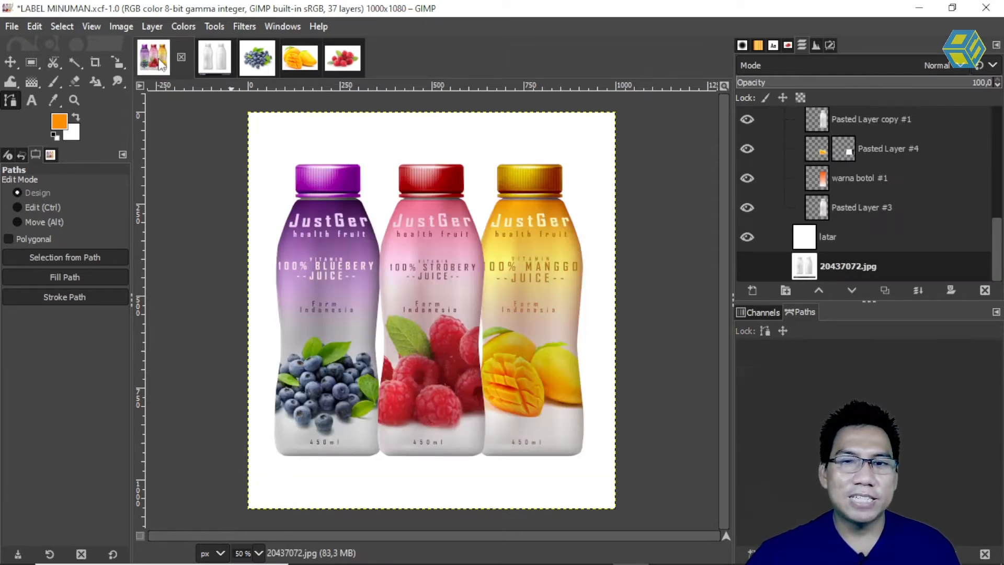
{"action": "left_click", "coordinate": [836, 206]}
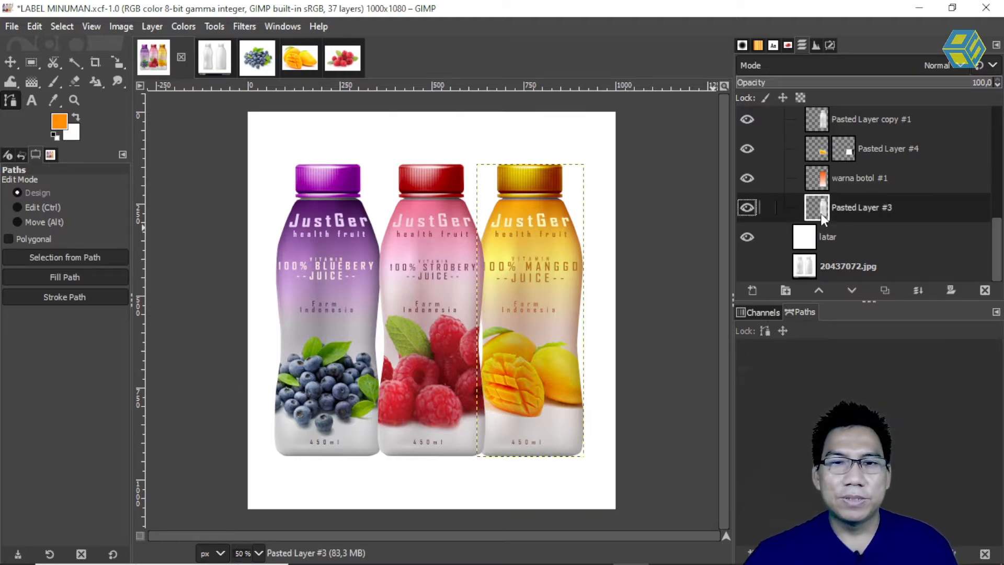
{"action": "left_click_drag", "start_coordinate": [998, 246], "coordinate": [998, 127]}
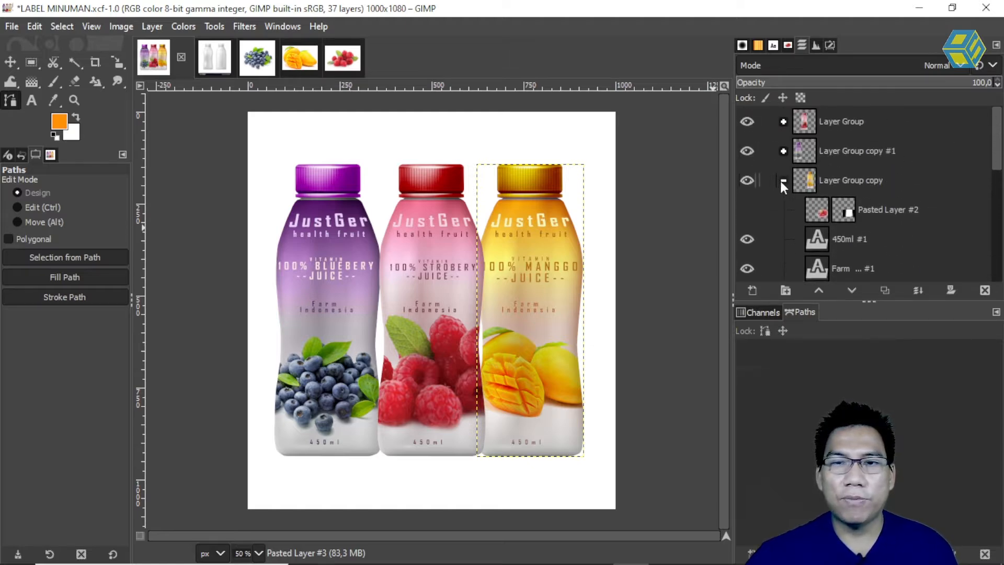
{"action": "left_click", "coordinate": [783, 181]}
{"action": "left_click", "coordinate": [783, 182]}
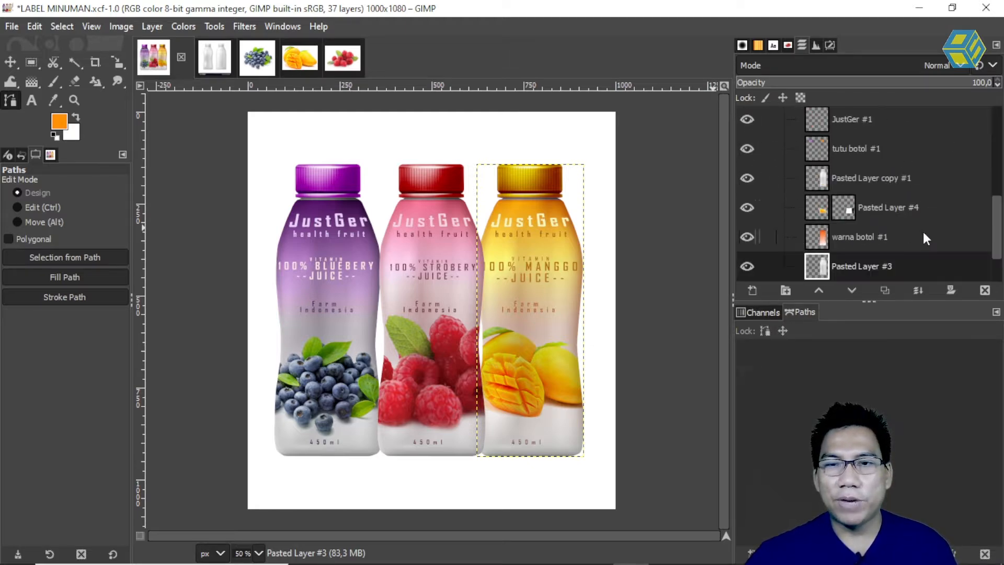
{"action": "scroll", "coordinate": [846, 221], "scroll_direction": "down", "scroll_amount": 2}
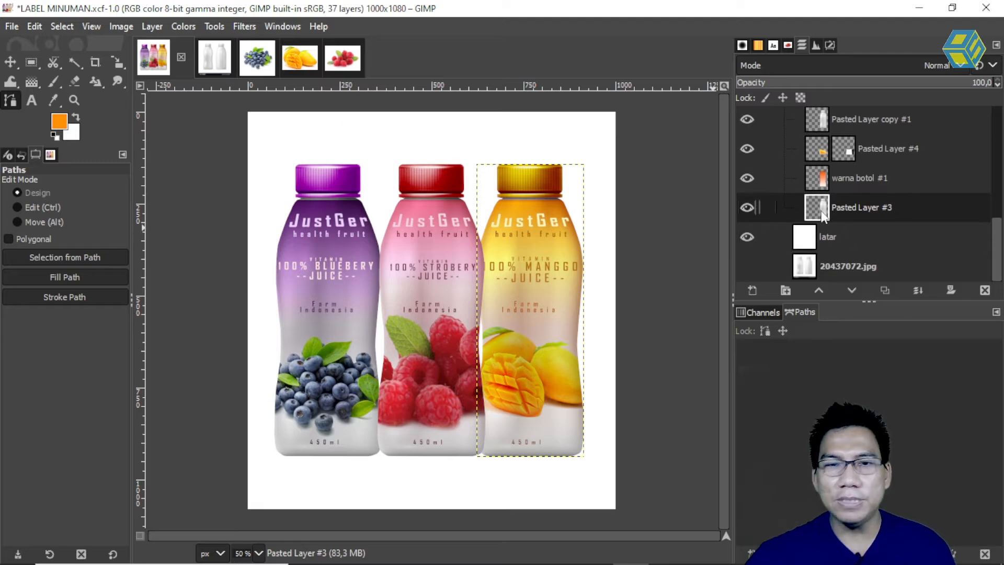
{"action": "key", "text": "ctrl+c"}
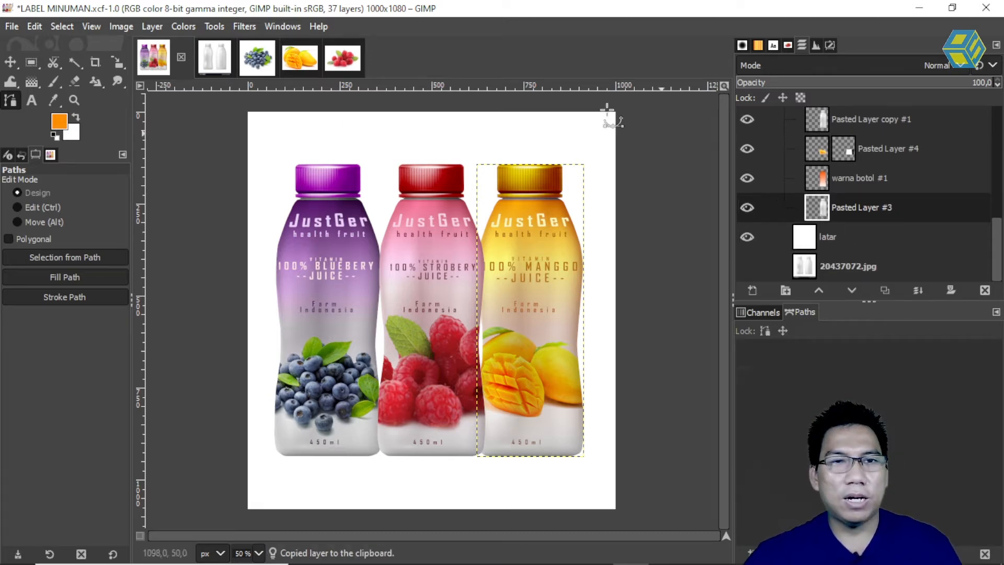
Paste the cut-out bottle as a new layer in the 20437072 image and hide the original 20437072.jpg layer.
{"action": "left_click", "coordinate": [214, 57]}
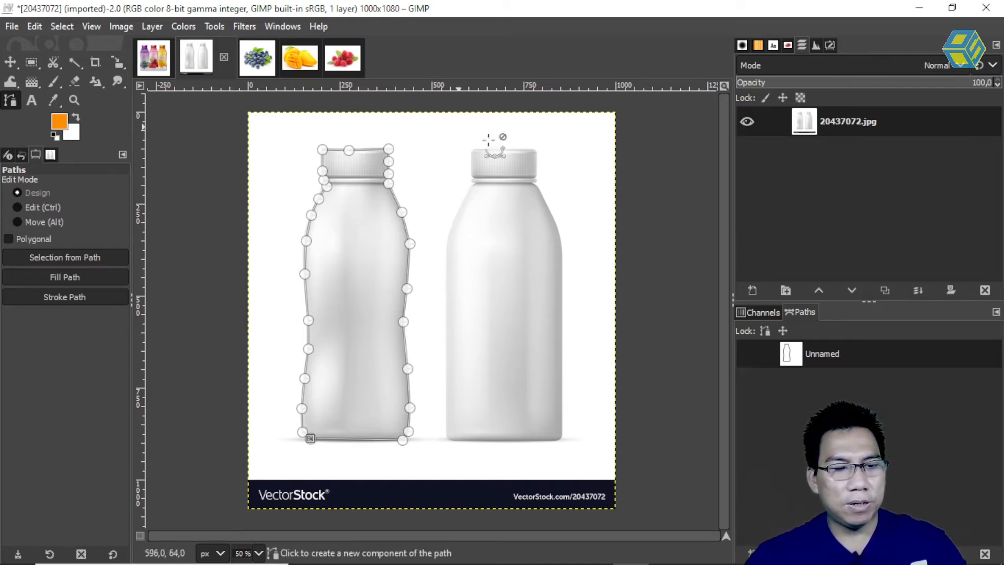
{"action": "key", "text": "ctrl+v"}
{"action": "left_click", "coordinate": [751, 291]}
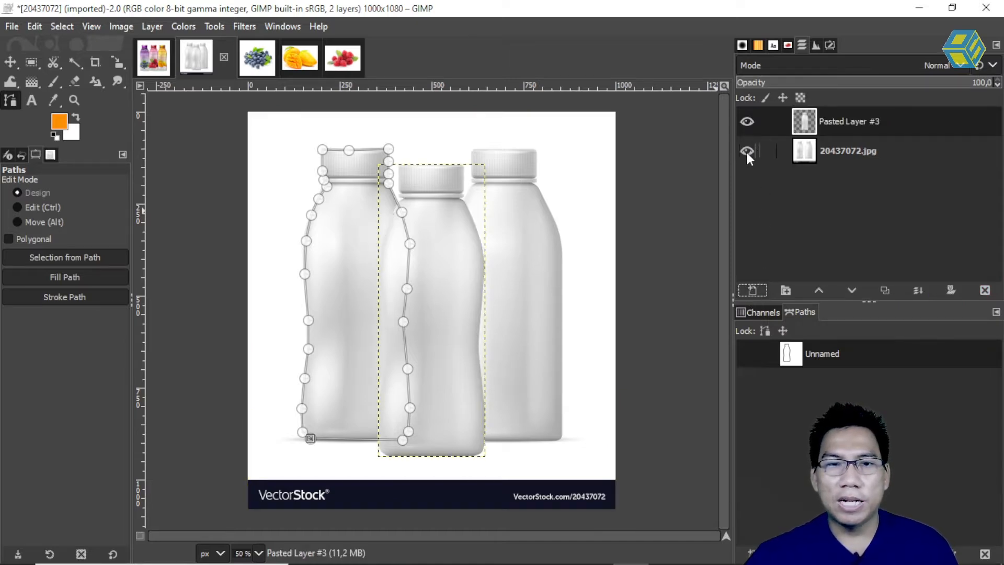
{"action": "left_click", "coordinate": [746, 150]}
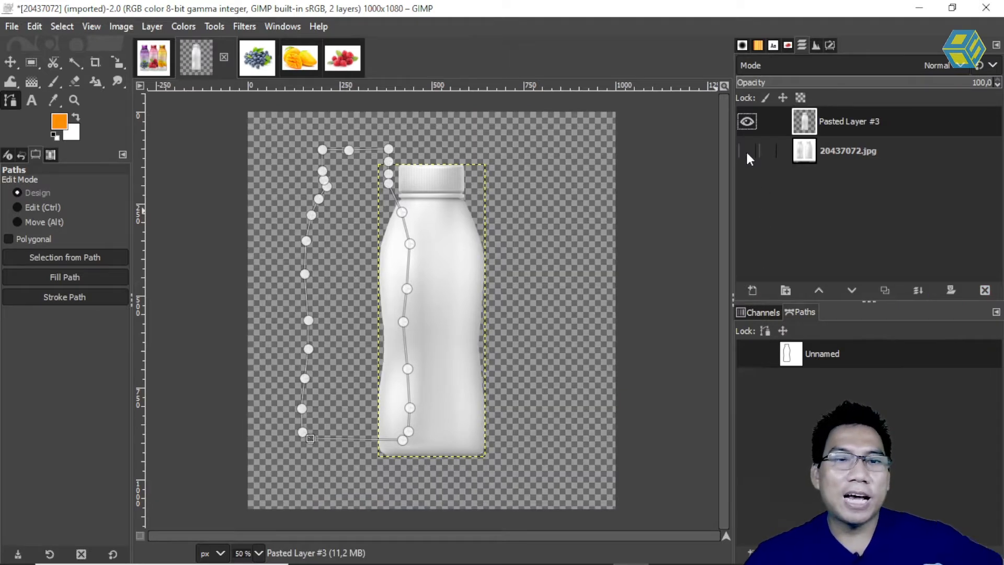
{"action": "left_click", "coordinate": [10, 62]}
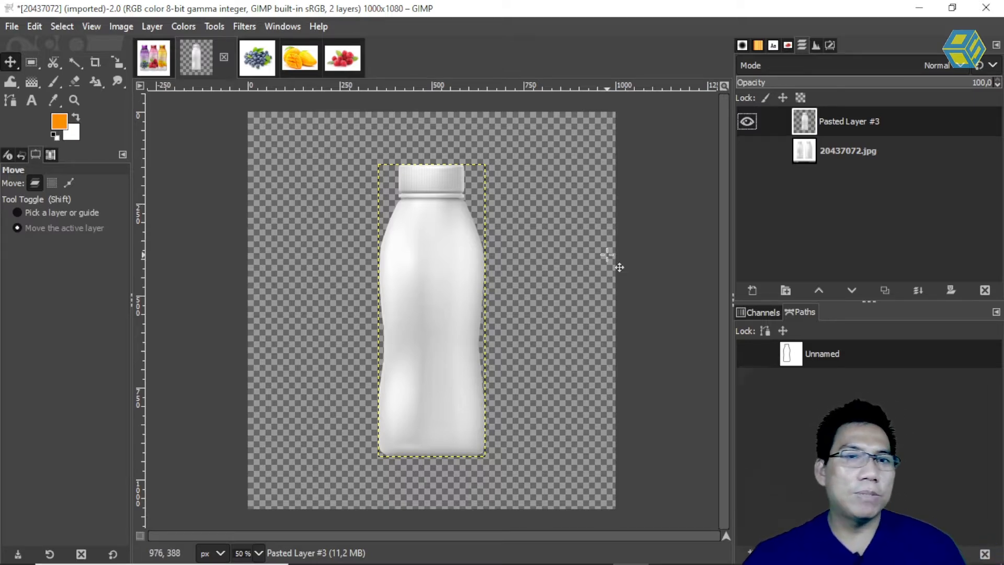
Compare the original bottle image with the cut-out by toggling the two layers' visibility, ending with only the cut-out shown.
{"action": "left_click", "coordinate": [748, 146]}
{"action": "left_click", "coordinate": [749, 124]}
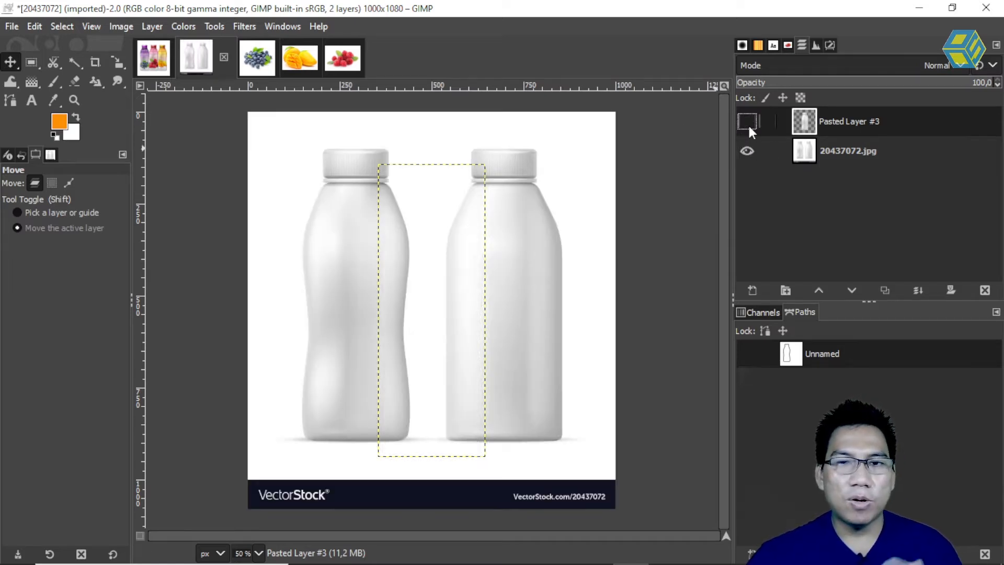
{"action": "left_click", "coordinate": [748, 124]}
{"action": "left_click", "coordinate": [749, 145]}
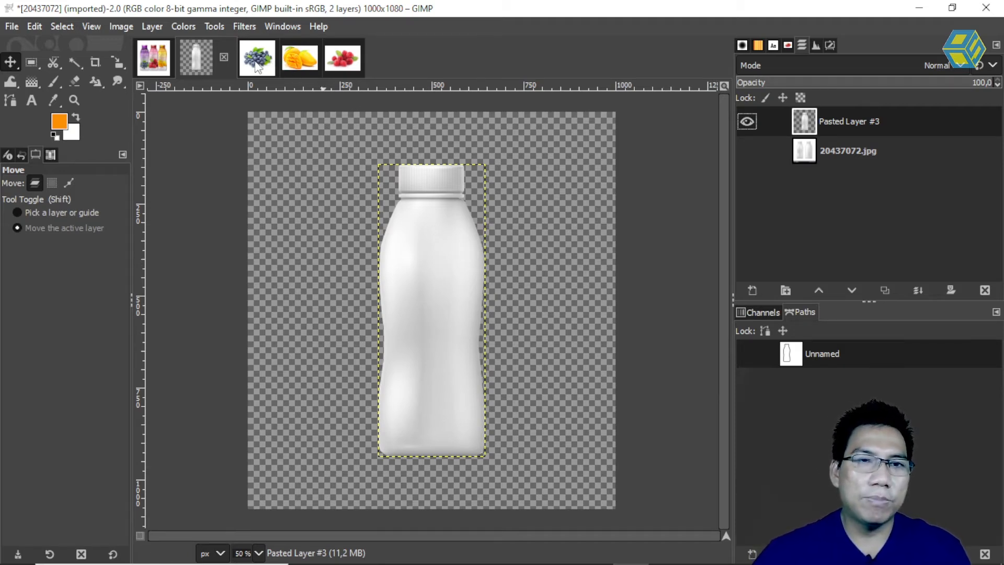
Look through the raspberry, mango and blueberry source images.
{"action": "left_click", "coordinate": [353, 69]}
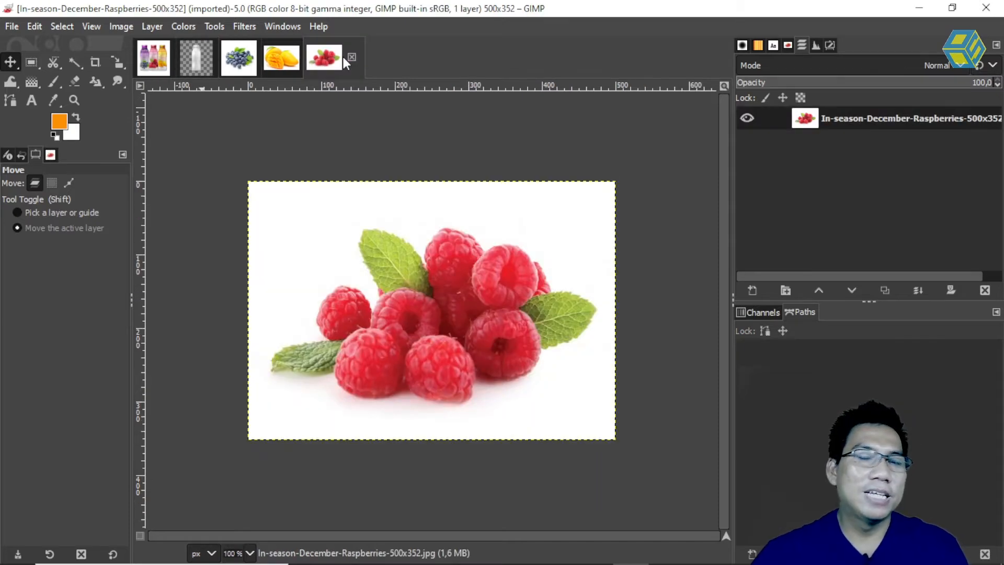
{"action": "left_click", "coordinate": [284, 61]}
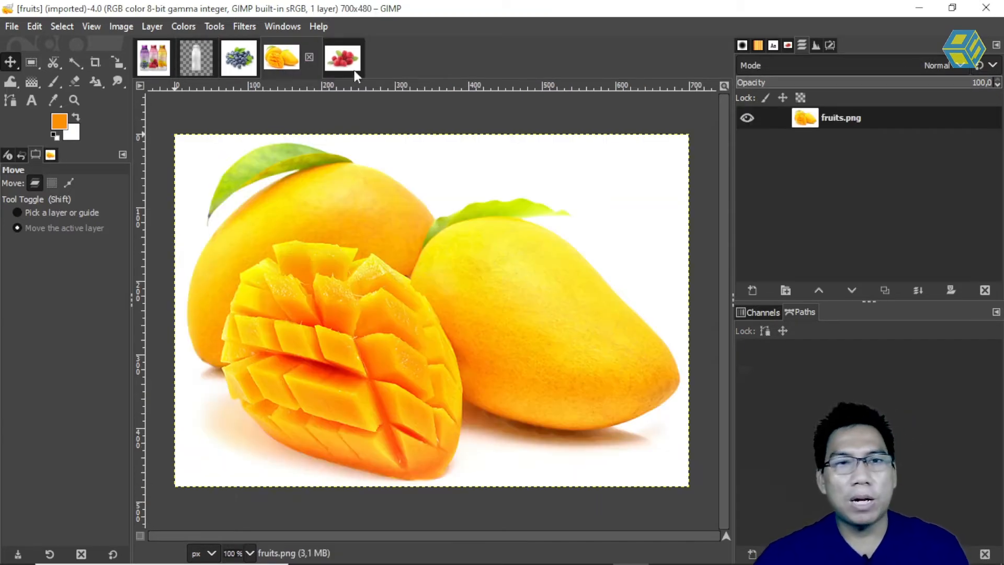
{"action": "left_click", "coordinate": [353, 70]}
{"action": "left_click", "coordinate": [285, 60]}
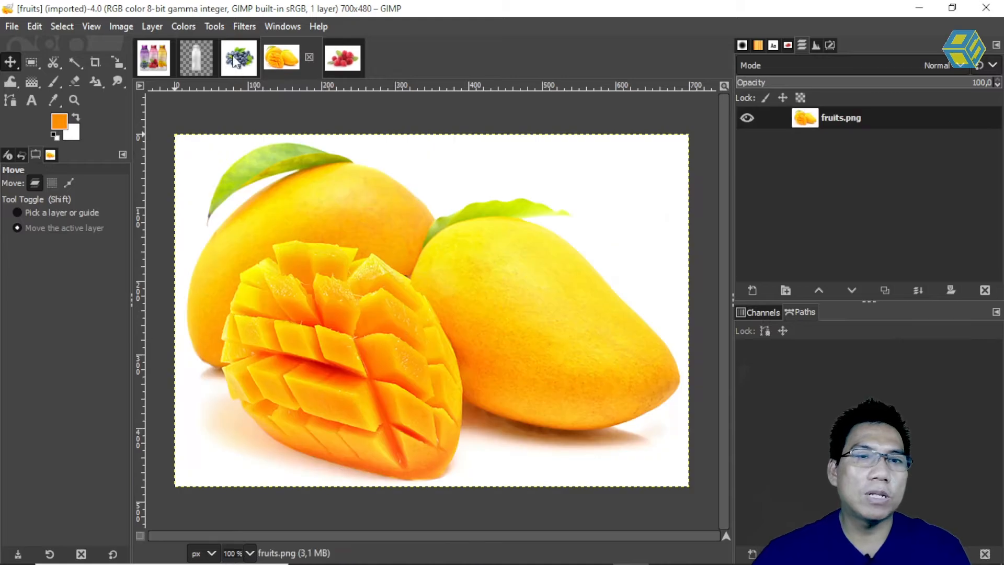
{"action": "left_click", "coordinate": [234, 58]}
Close the blueberry image and reopen it from the document history.
{"action": "left_click", "coordinate": [267, 57]}
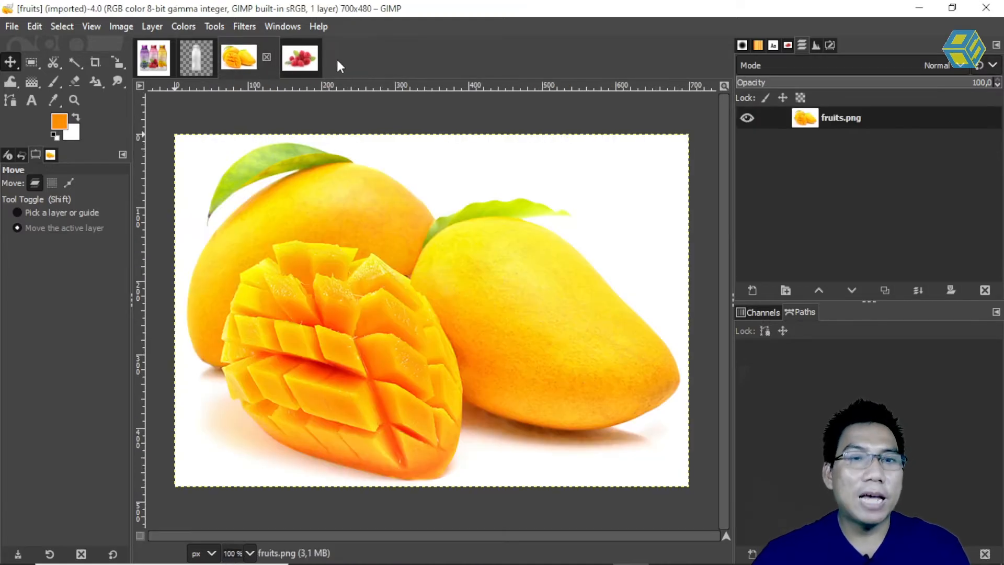
{"action": "left_click", "coordinate": [788, 45]}
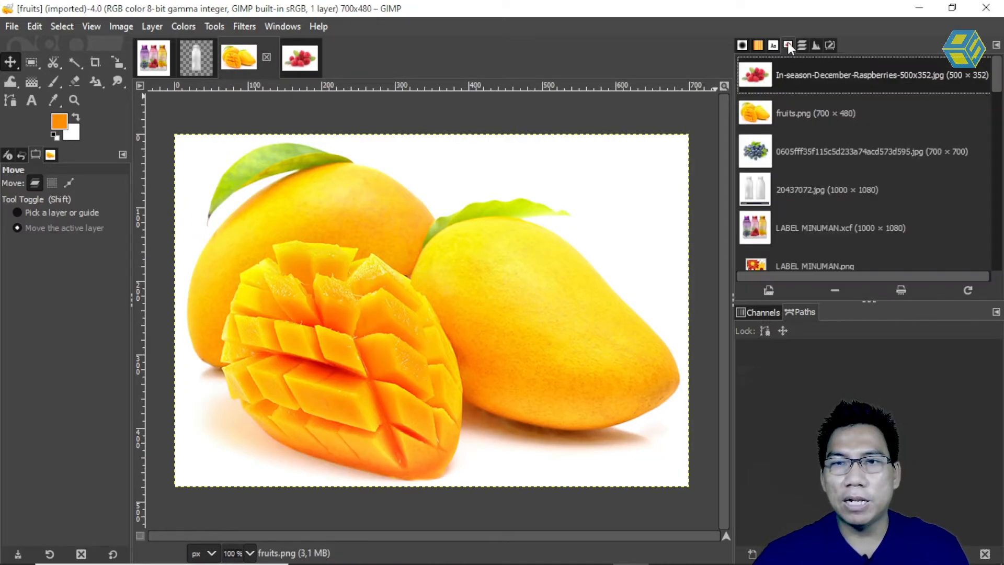
{"action": "left_click", "coordinate": [779, 151]}
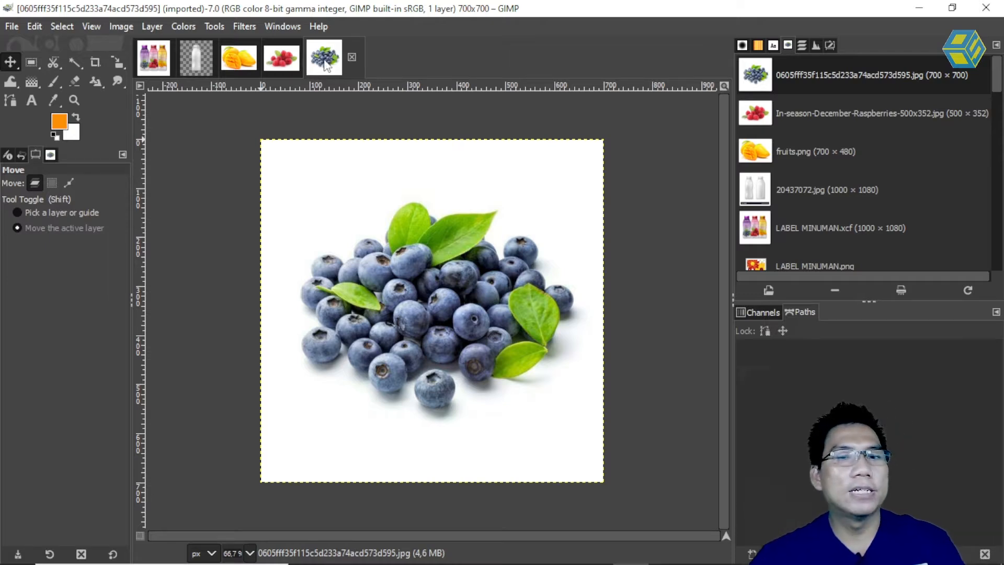
Fuzzy-select the white background of the raspberry image and invert the selection to select the fruit and leaves.
{"action": "left_click", "coordinate": [281, 60]}
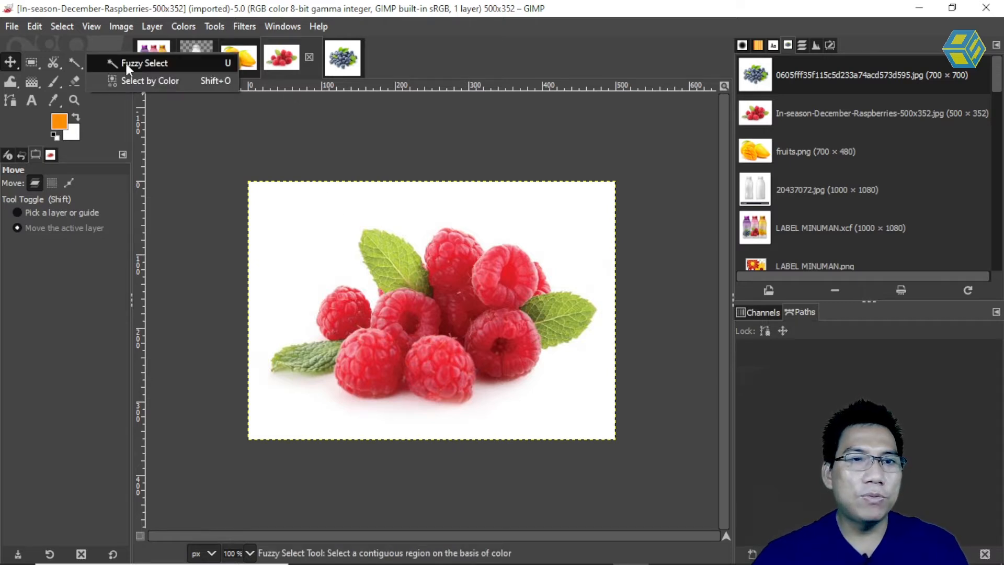
{"action": "key", "text": "u"}
{"action": "left_click", "coordinate": [489, 205]}
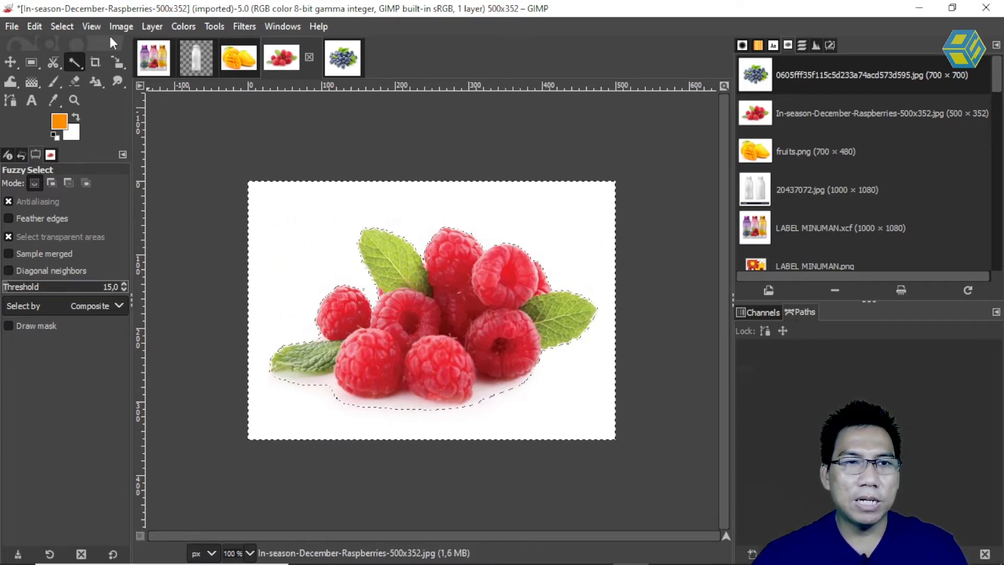
{"action": "left_click", "coordinate": [62, 24]}
{"action": "left_click", "coordinate": [89, 89]}
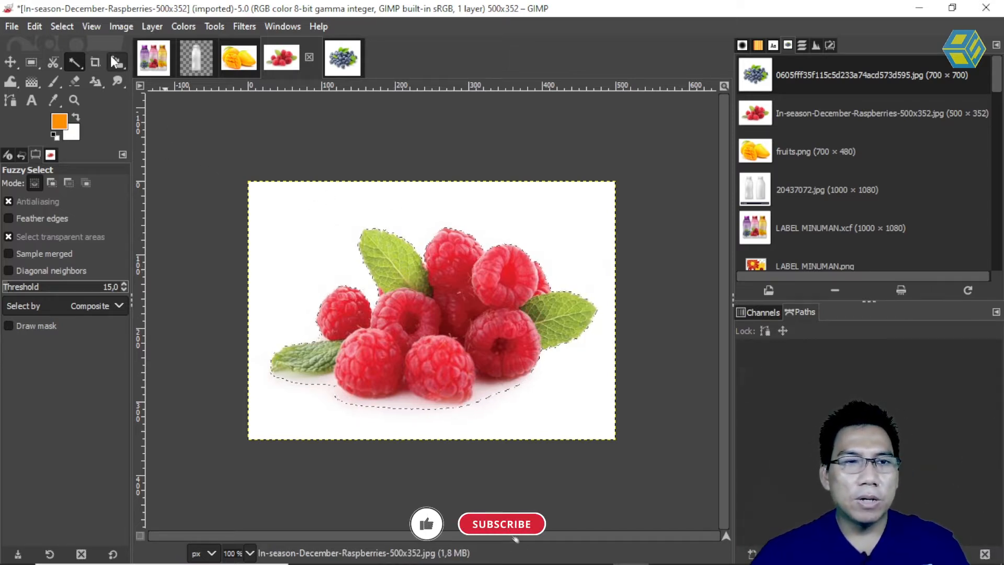
{"action": "left_click", "coordinate": [60, 24]}
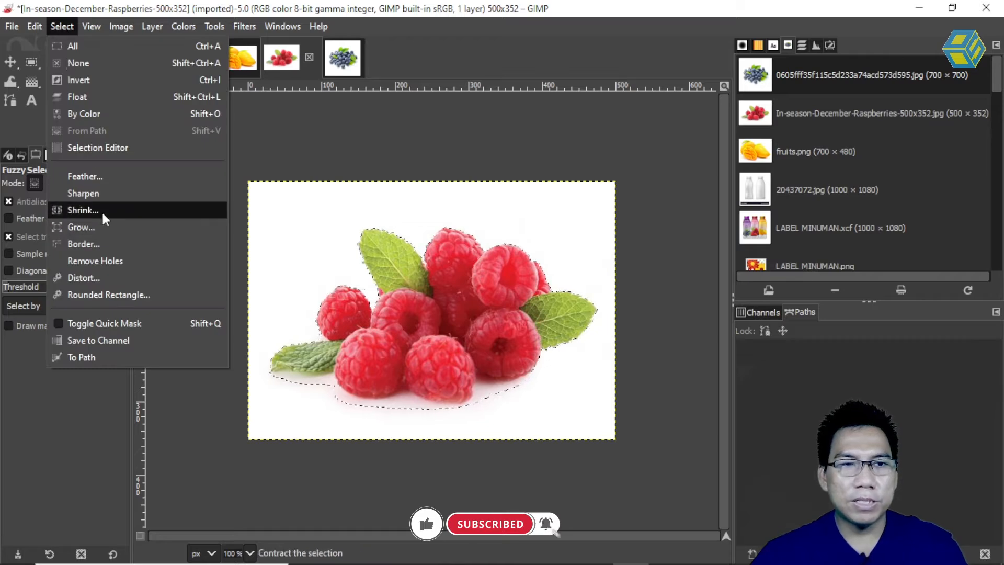
{"action": "left_click", "coordinate": [102, 209]}
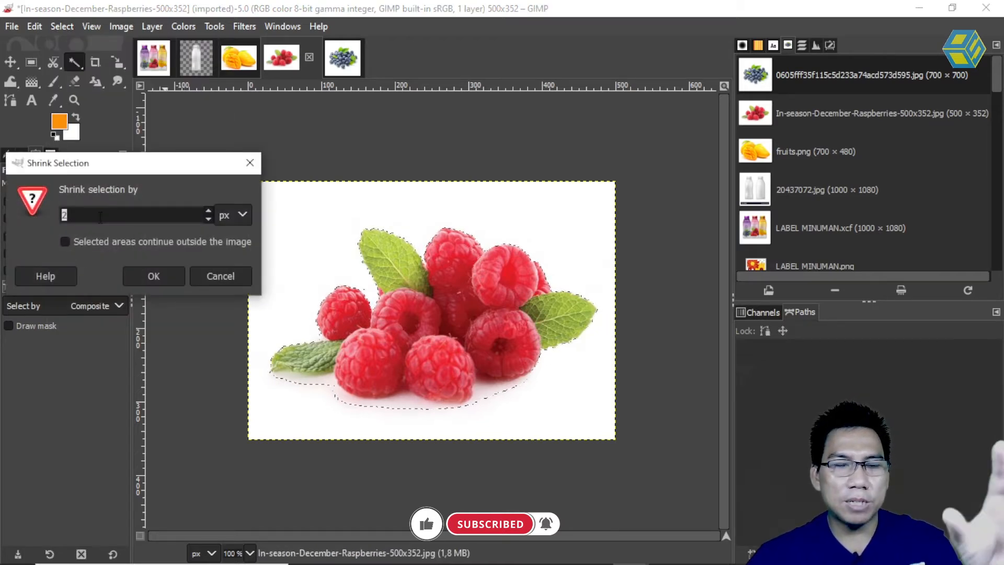
{"action": "left_click", "coordinate": [221, 276]}
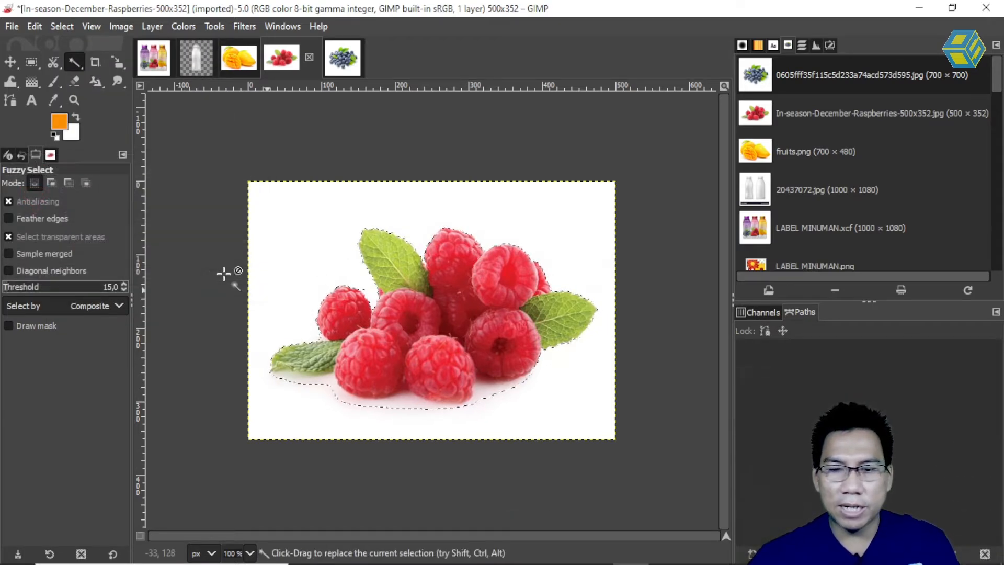
Shrink the raspberry selection by 2 px to tighten it along the edges of the fruit and leaves.
{"action": "key", "text": "plus"}
{"action": "key", "text": "plus"}
{"action": "key", "text": "plus"}
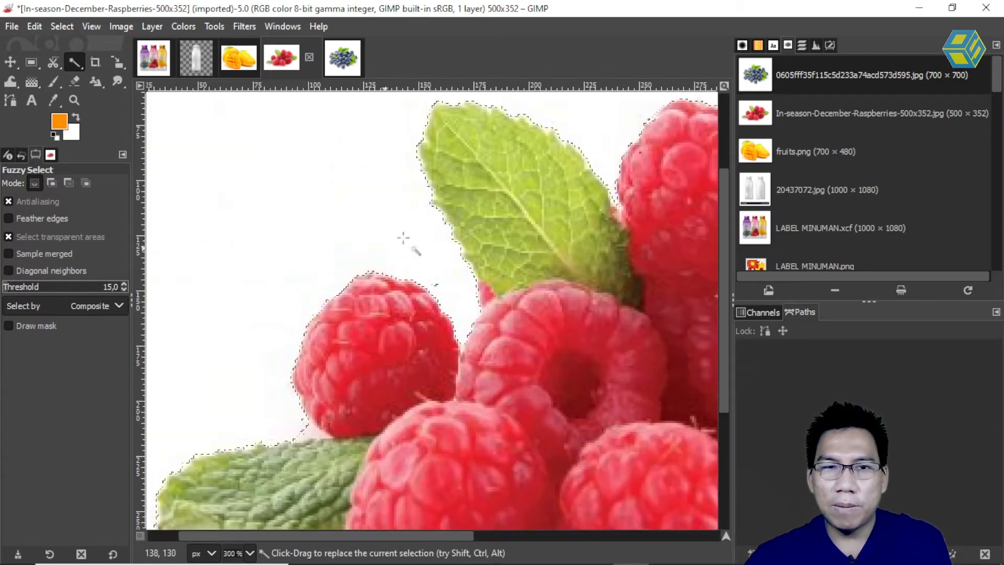
{"action": "left_click", "coordinate": [64, 27]}
{"action": "left_click", "coordinate": [92, 209]}
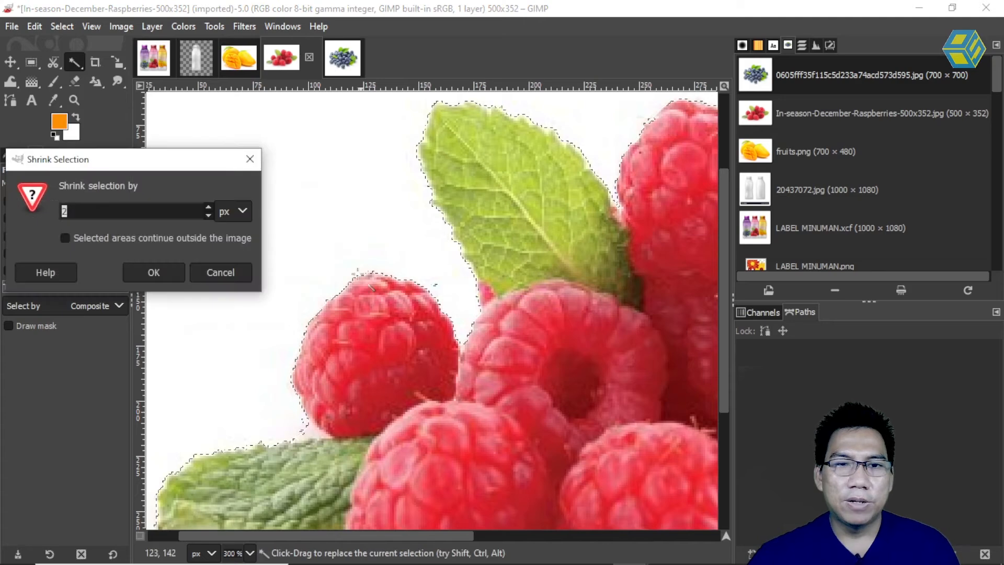
{"action": "left_click", "coordinate": [152, 271]}
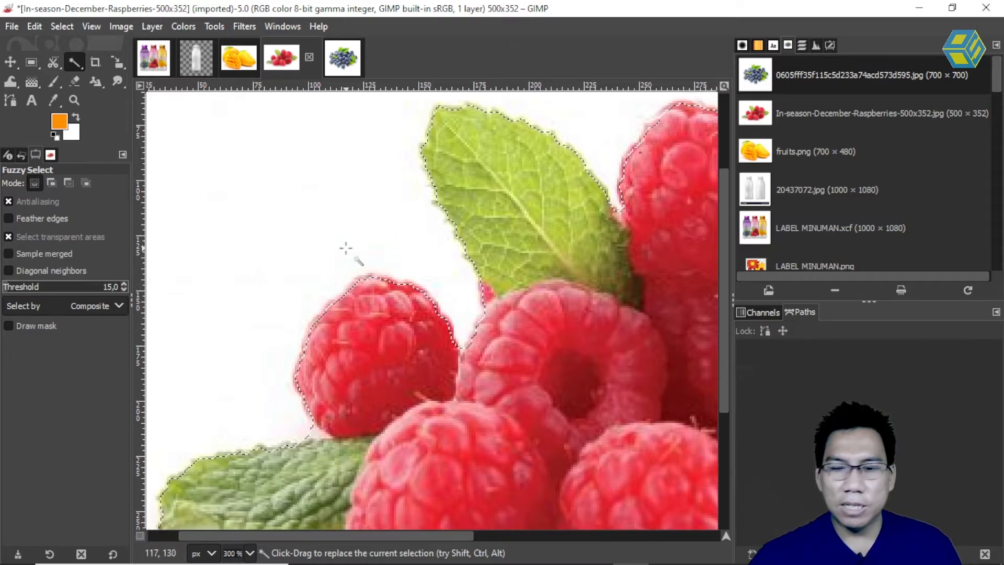
Copy the selected raspberries and paste them into the blank bottle image as a new layer.
{"action": "scroll", "coordinate": [345, 249], "scroll_direction": "down", "scroll_amount": 2}
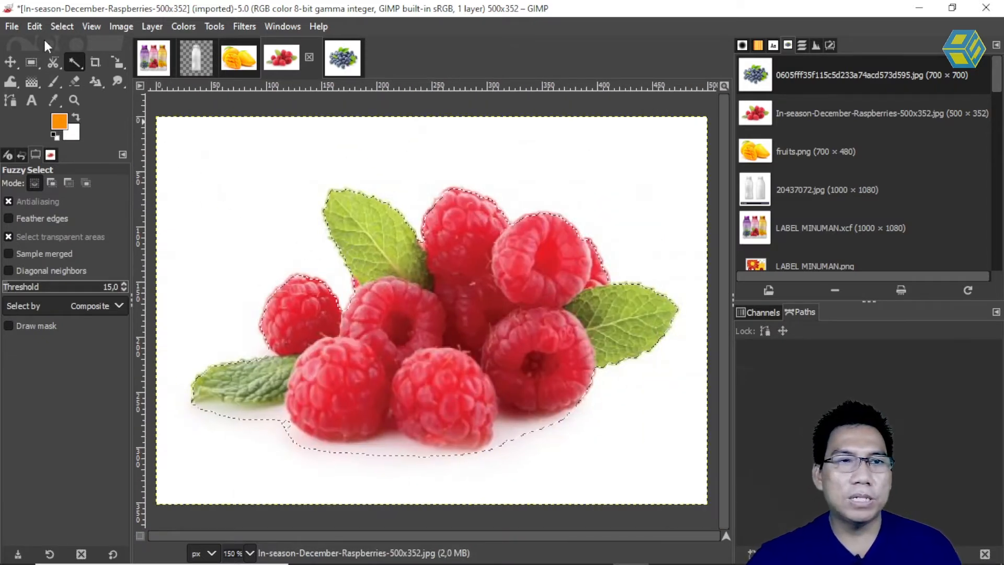
{"action": "left_click", "coordinate": [35, 27]}
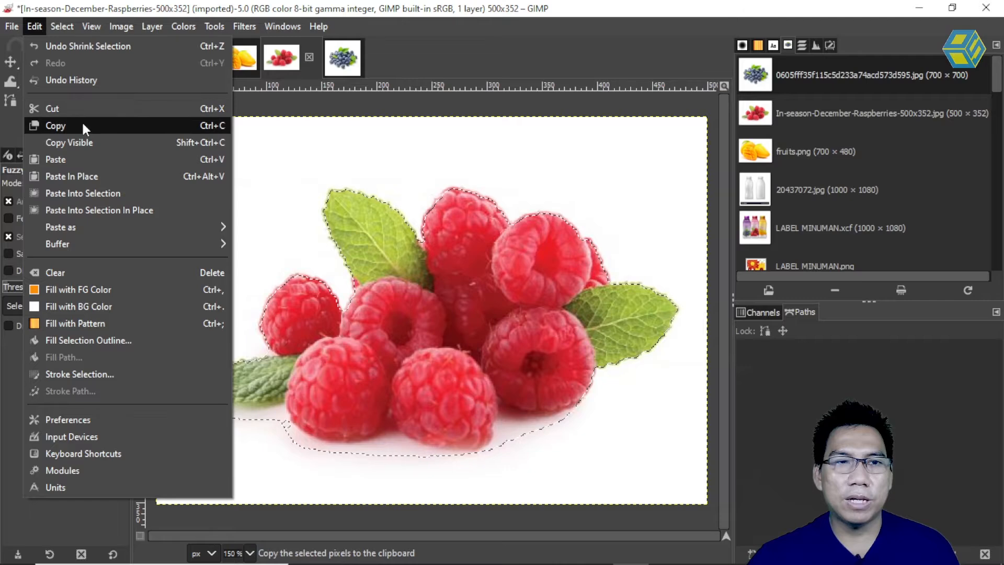
{"action": "left_click", "coordinate": [81, 122]}
{"action": "left_click", "coordinate": [196, 60]}
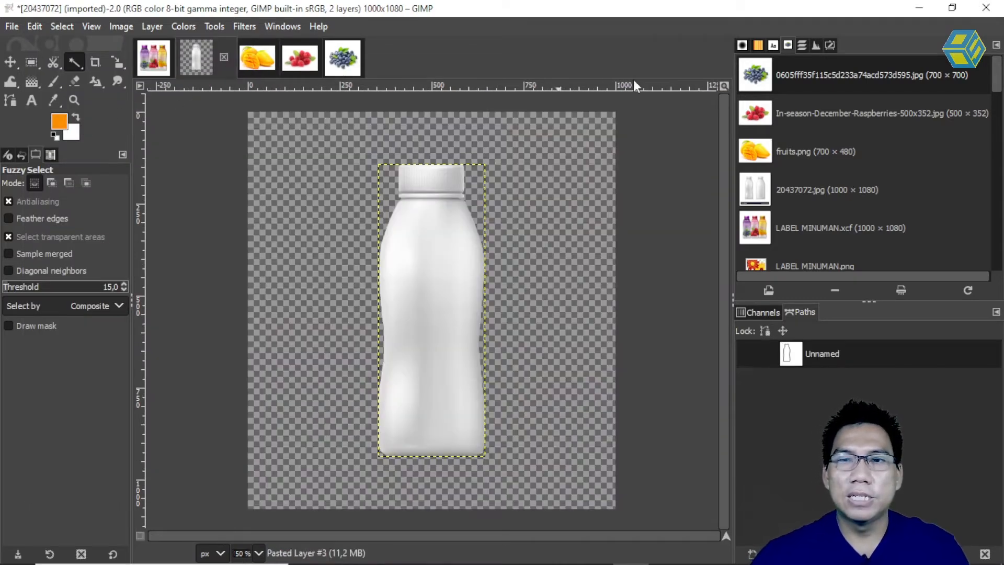
{"action": "left_click", "coordinate": [803, 45]}
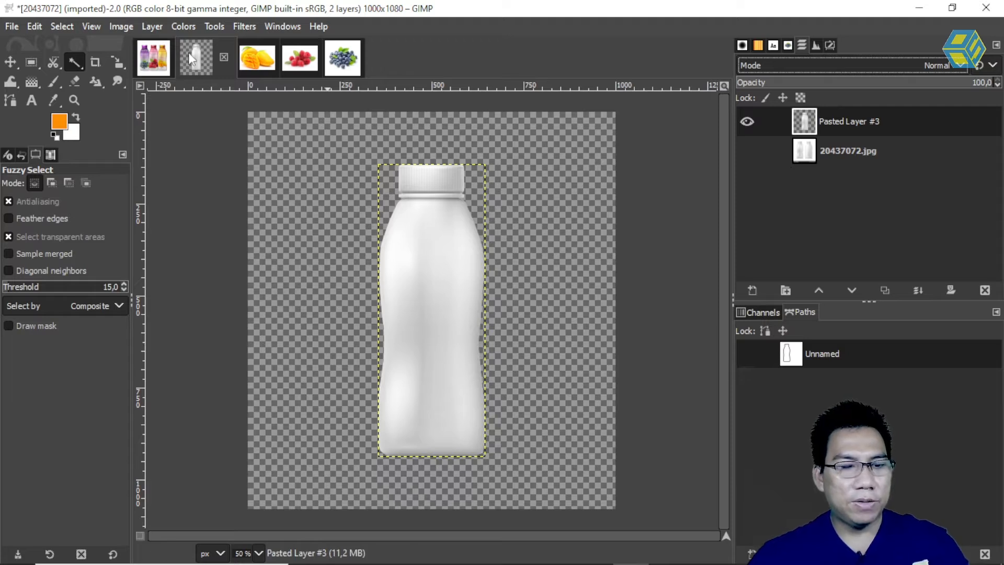
{"action": "key", "text": "ctrl+v"}
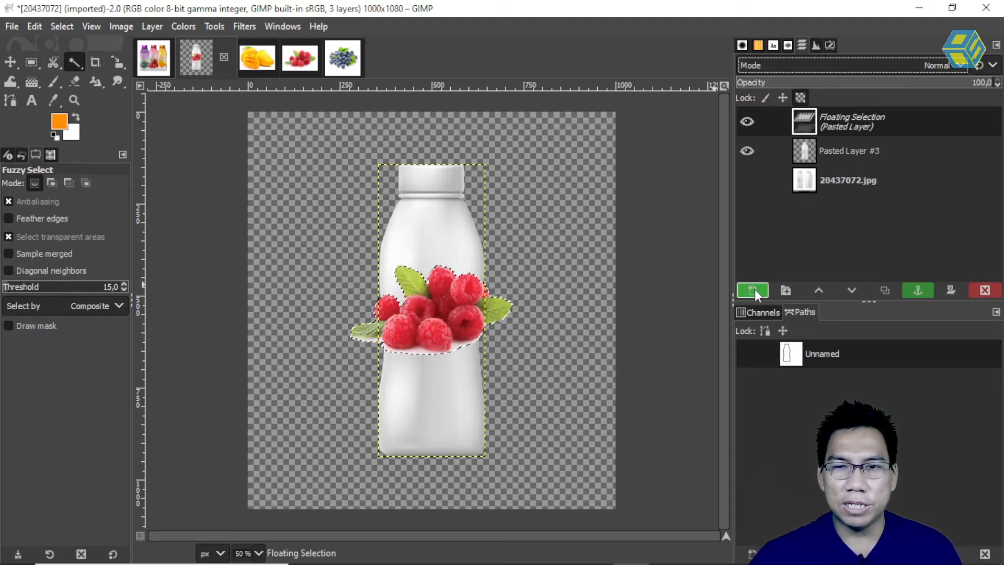
{"action": "left_click", "coordinate": [756, 289]}
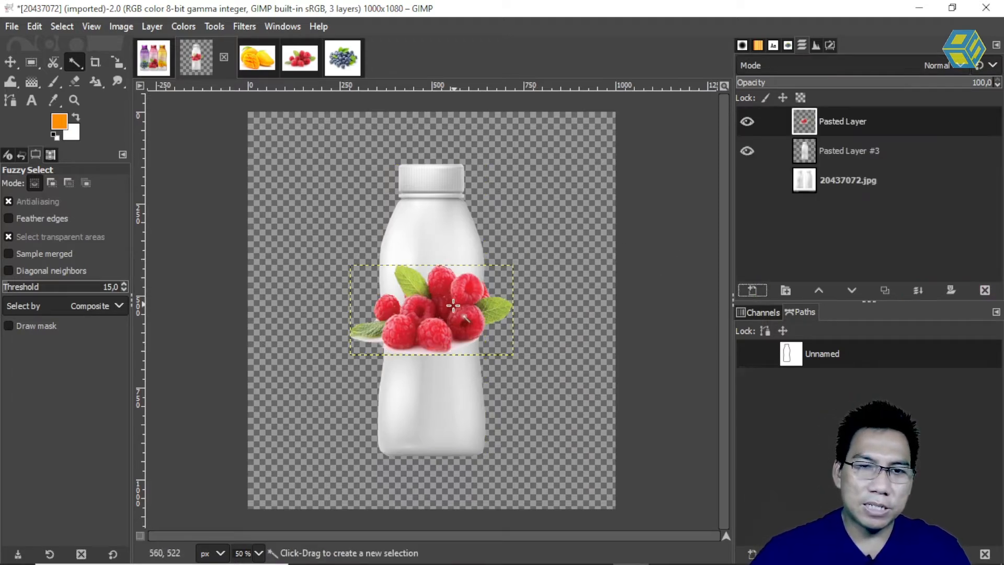
Move the raspberry layer over the lower part of the bottle and scale it to 527 × 292 px, centred on the bottle.
{"action": "left_click", "coordinate": [5, 64]}
{"action": "left_click_drag", "start_coordinate": [463, 332], "coordinate": [463, 406]}
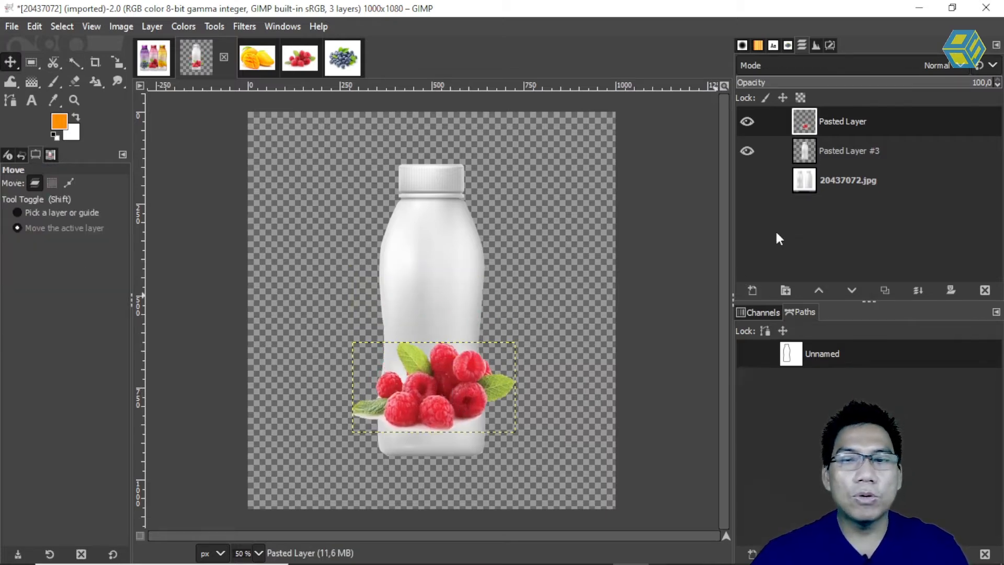
{"action": "left_click", "coordinate": [116, 67]}
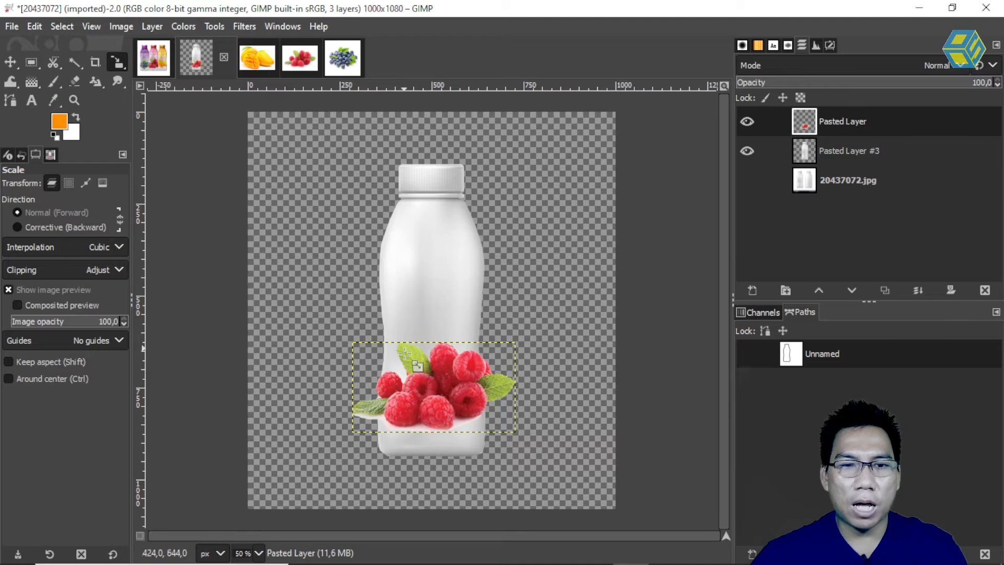
{"action": "left_click", "coordinate": [403, 361]}
{"action": "left_click_drag", "start_coordinate": [354, 341], "coordinate": [308, 302]}
{"action": "left_click_drag", "start_coordinate": [427, 390], "coordinate": [447, 401]}
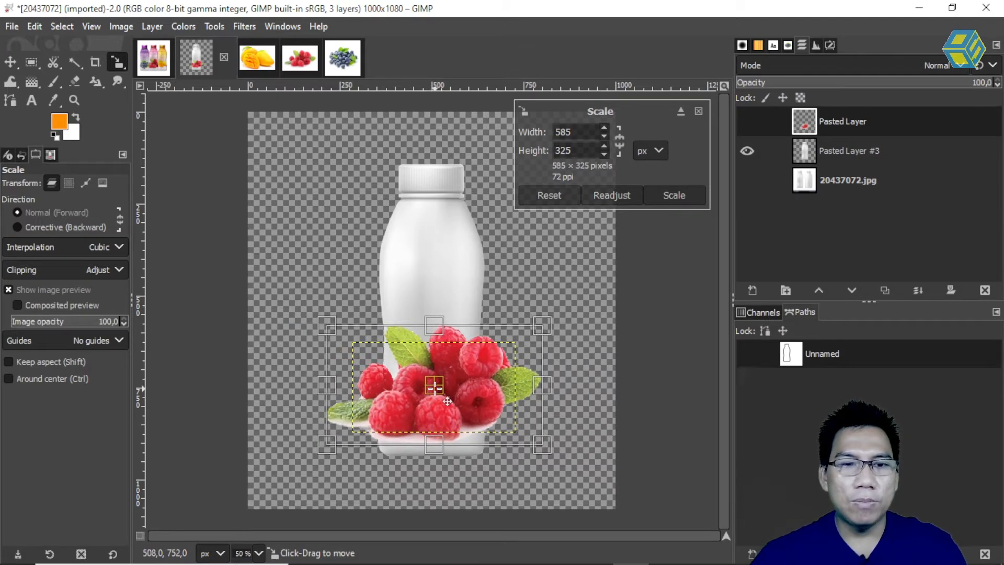
{"action": "left_click_drag", "start_coordinate": [336, 328], "coordinate": [357, 340]}
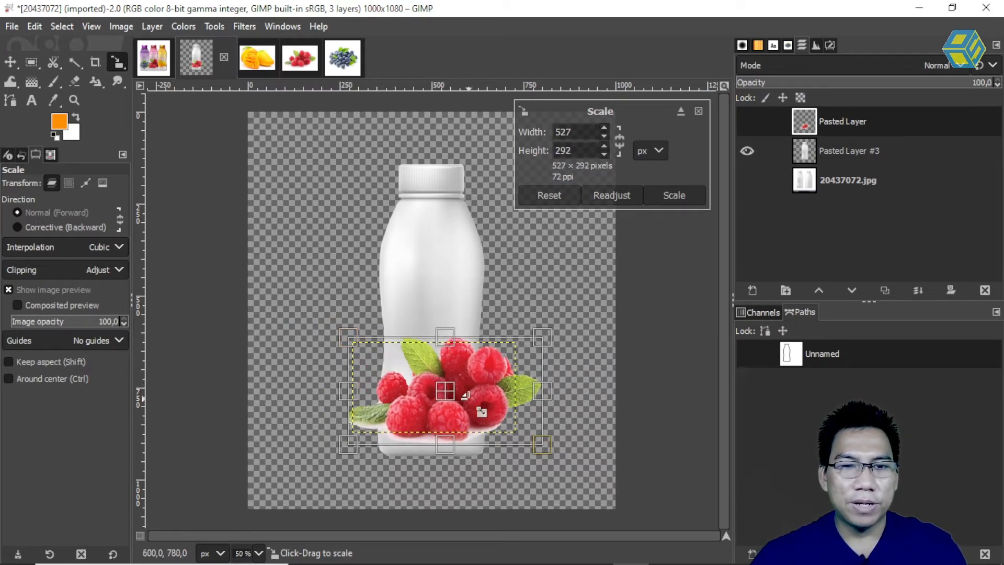
{"action": "left_click_drag", "start_coordinate": [465, 396], "coordinate": [457, 387]}
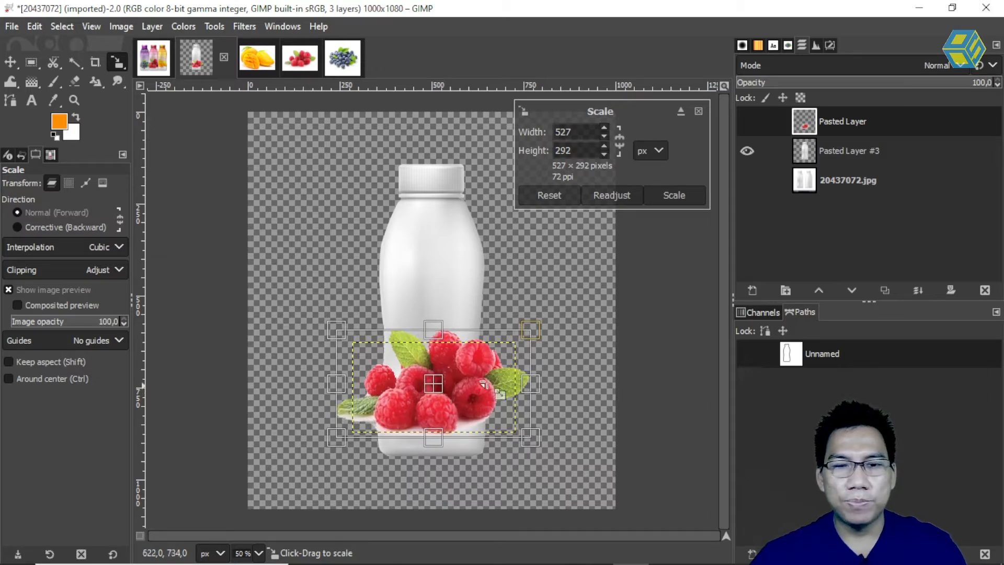
{"action": "key", "text": "Return"}
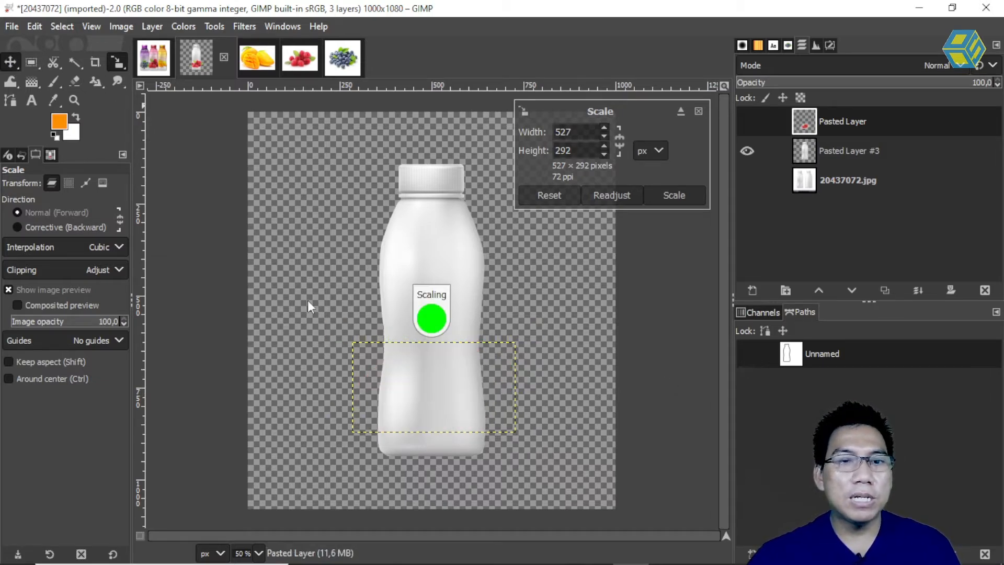
{"action": "key", "text": "m"}
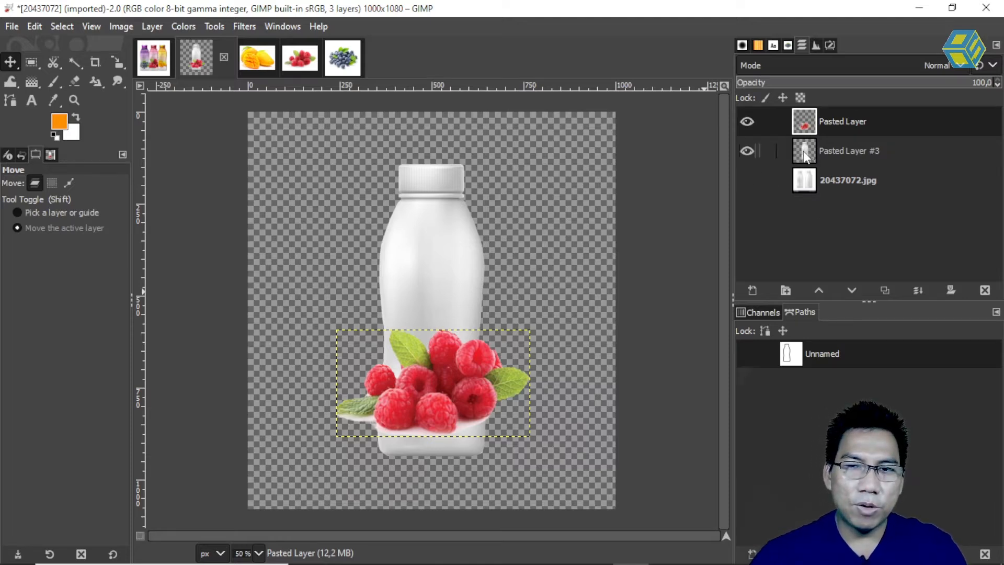
Toggle the cut-out bottle layer's visibility and load its outline as a selection, keeping the raspberry layer active.
{"action": "left_click", "coordinate": [746, 151]}
{"action": "left_click", "coordinate": [747, 150]}
{"action": "left_click", "coordinate": [746, 151]}
{"action": "left_click", "coordinate": [746, 151]}
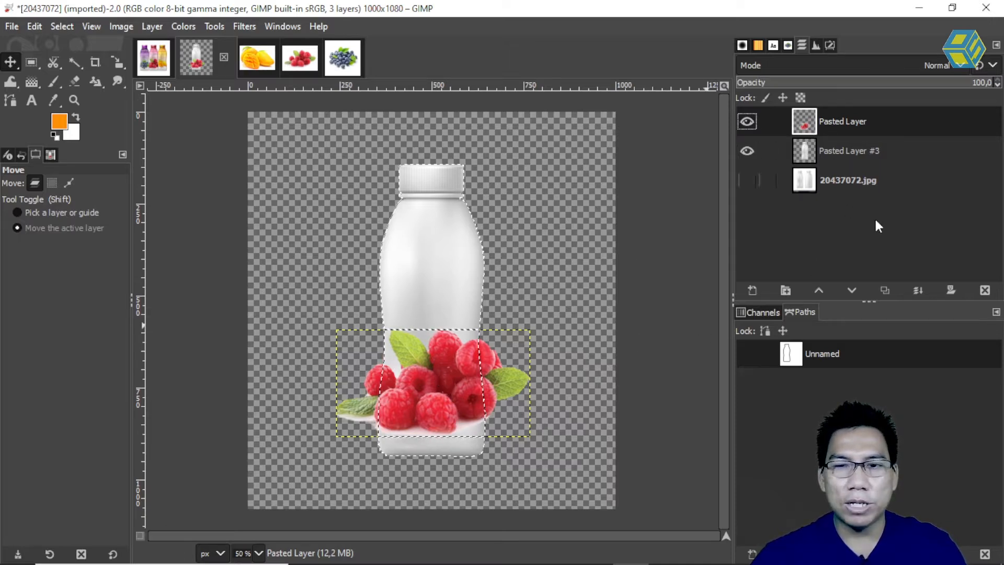
Add a layer mask initialized to Selection on the raspberry layer to clip the fruit to the bottle shape.
{"action": "left_click", "coordinate": [951, 287]}
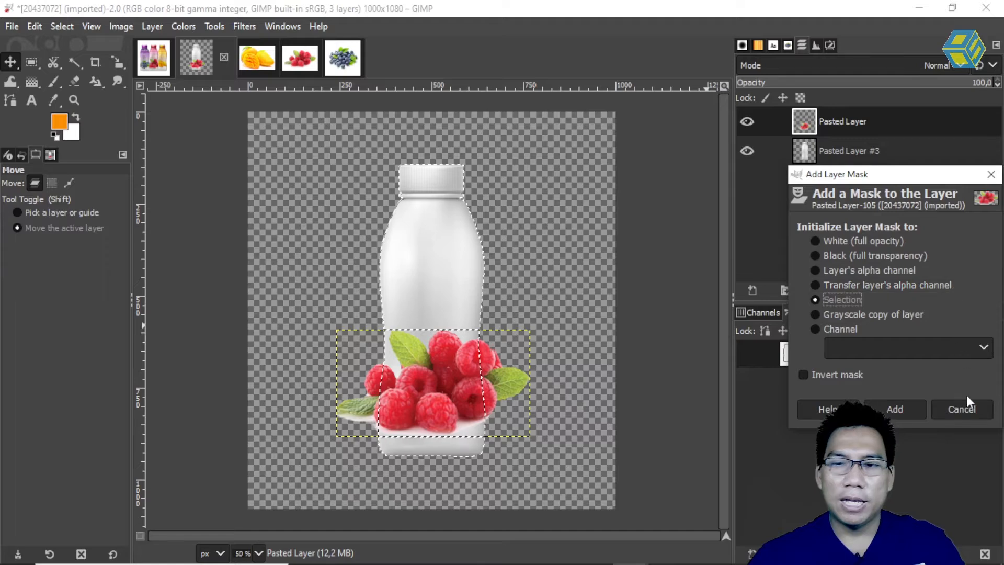
{"action": "left_click", "coordinate": [959, 409]}
{"action": "left_click", "coordinate": [954, 288]}
{"action": "left_click", "coordinate": [826, 302]}
{"action": "left_click", "coordinate": [901, 414]}
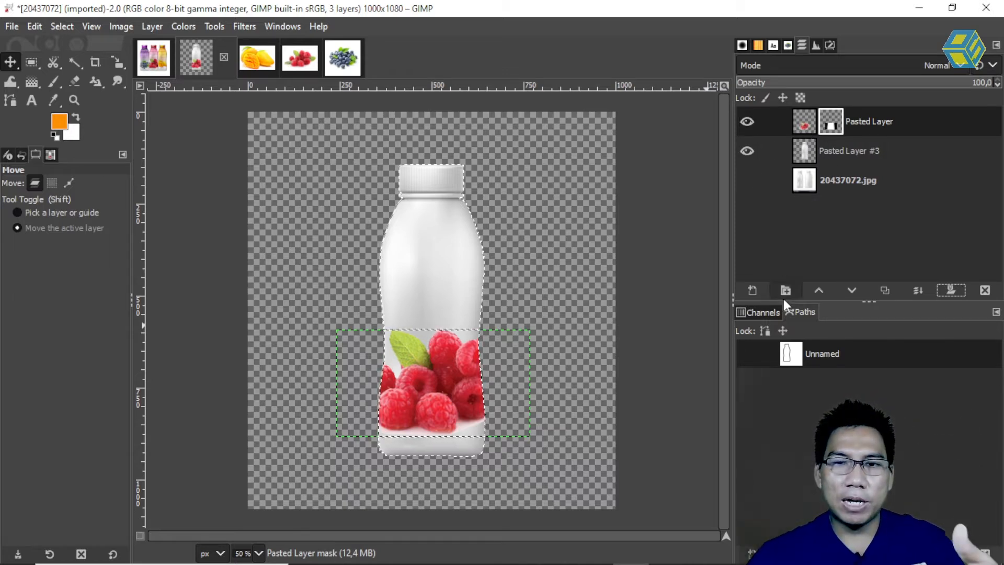
Create a transparent layer named "warna dasar botol" and place it between the raspberry layer and the bottle layer.
{"action": "left_click", "coordinate": [751, 291]}
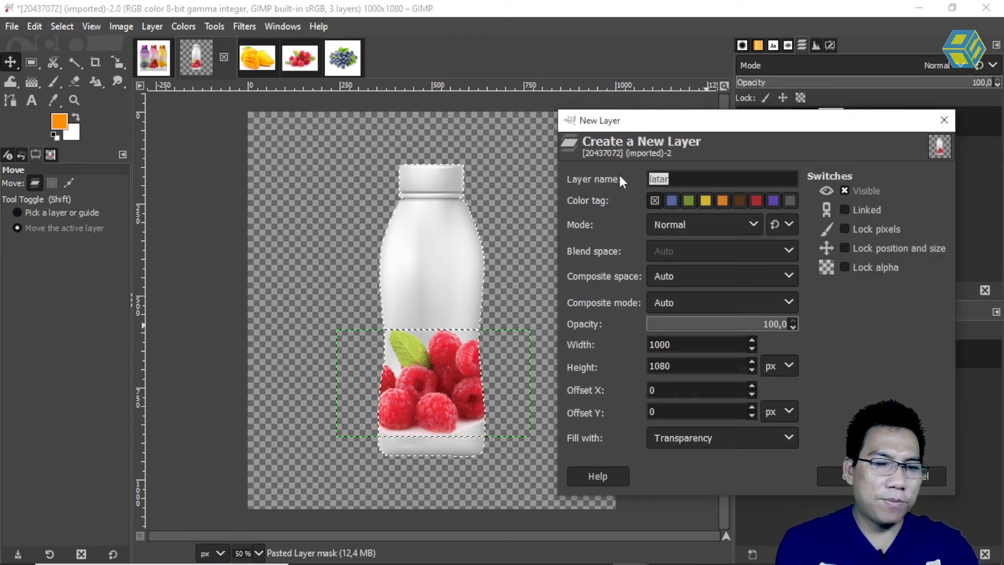
{"action": "type", "text": "wa"}
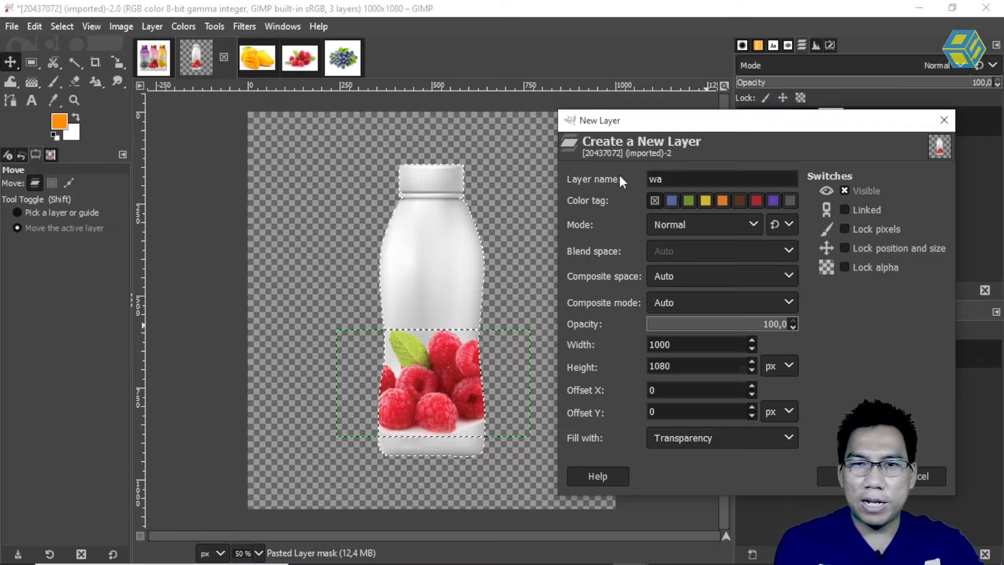
{"action": "type", "text": "rna dasar"}
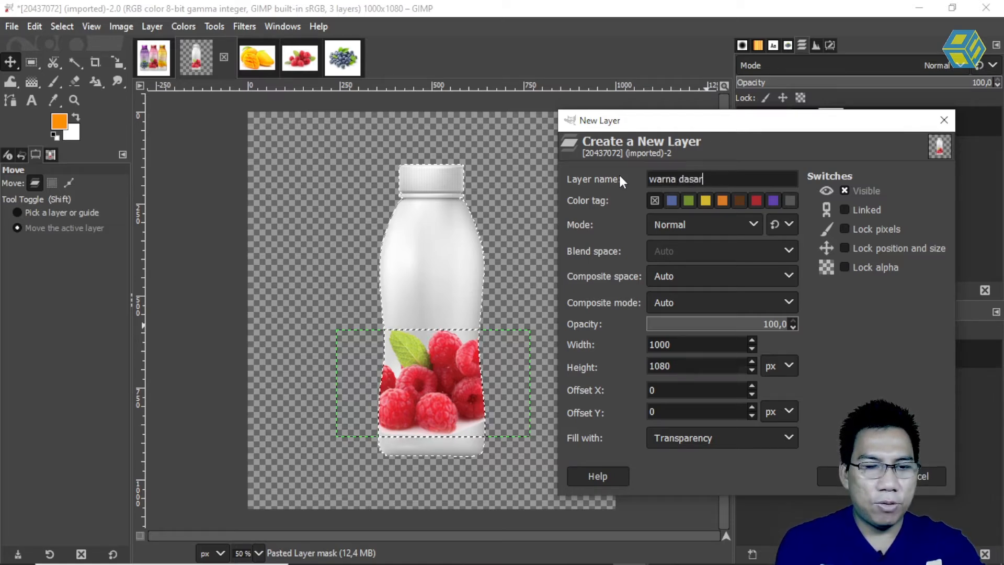
{"action": "type", "text": " botol"}
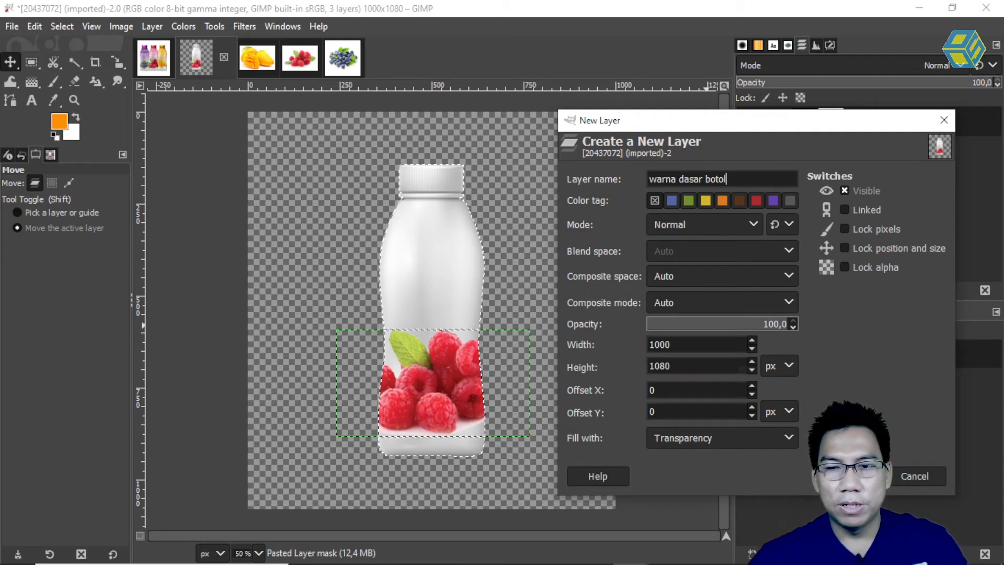
{"action": "key", "text": "Return"}
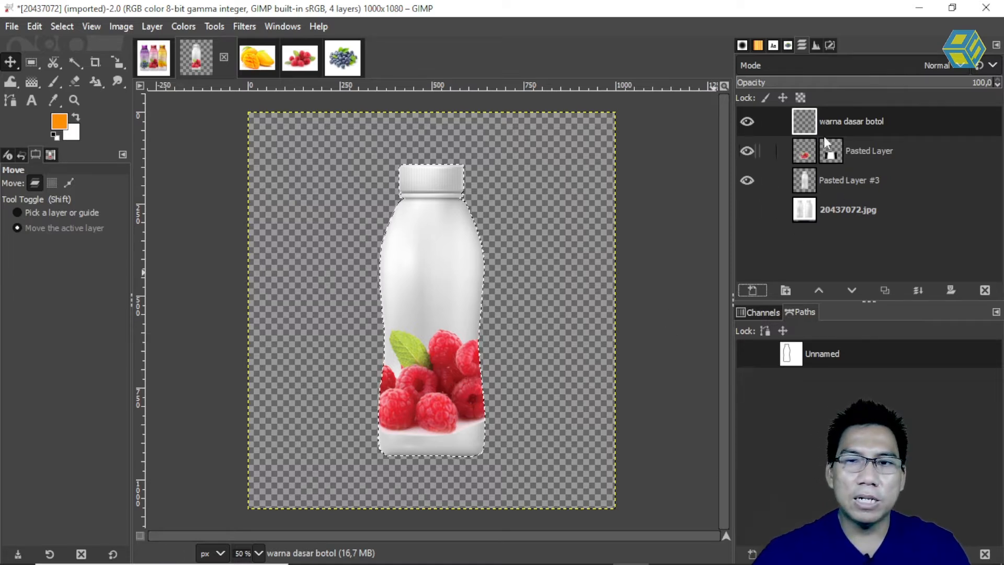
{"action": "left_click_drag", "start_coordinate": [831, 121], "coordinate": [839, 162]}
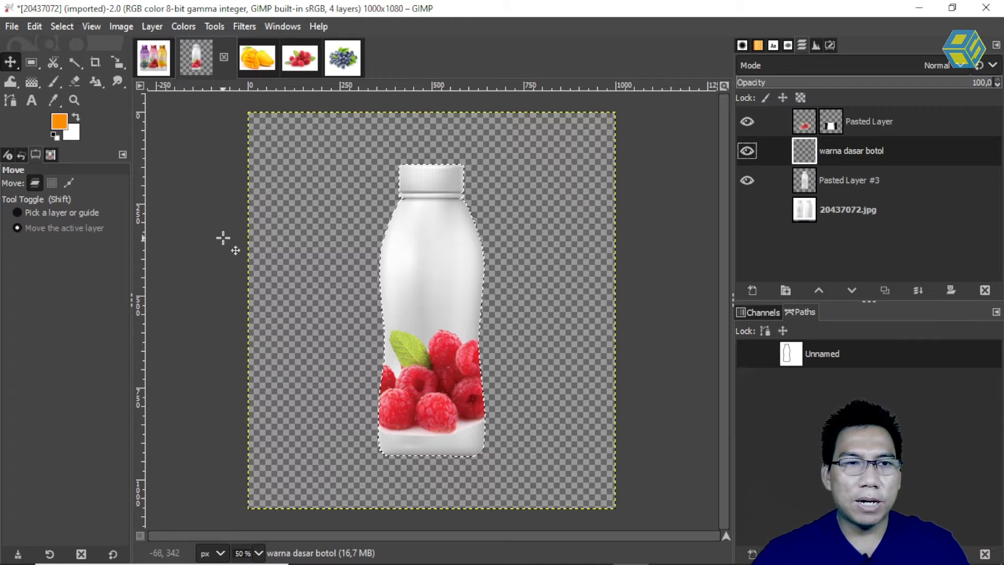
Set the Gradient tool to use the Default gradient.
{"action": "left_click", "coordinate": [31, 83]}
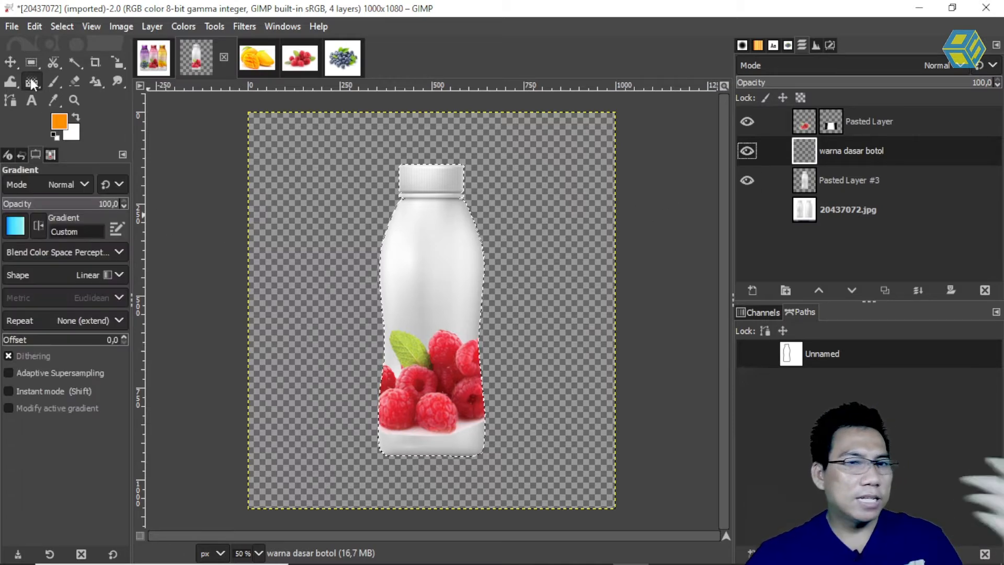
{"action": "left_click", "coordinate": [16, 226]}
{"action": "scroll", "coordinate": [30, 325], "scroll_direction": "down", "scroll_amount": 6}
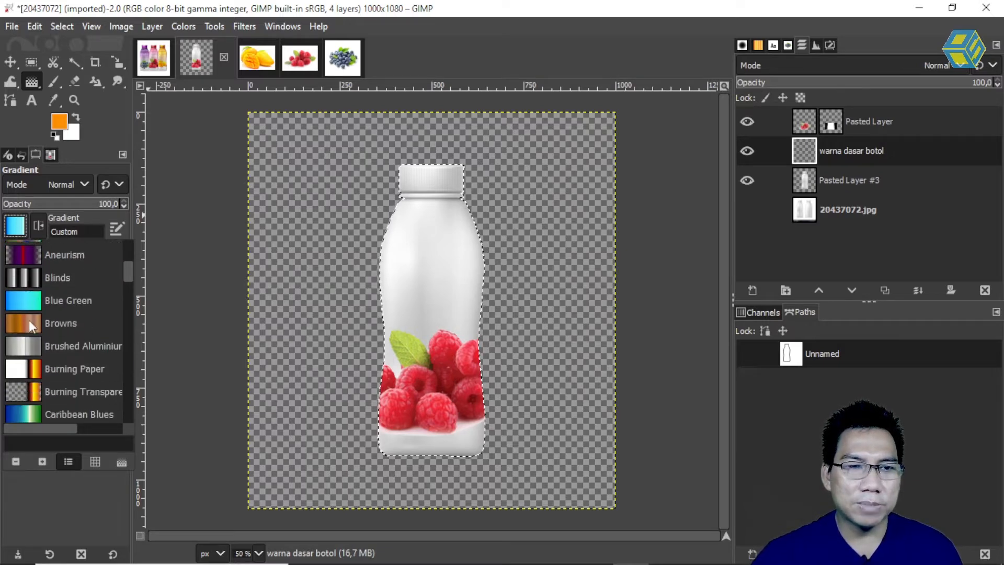
{"action": "scroll", "coordinate": [27, 324], "scroll_direction": "down", "scroll_amount": 2}
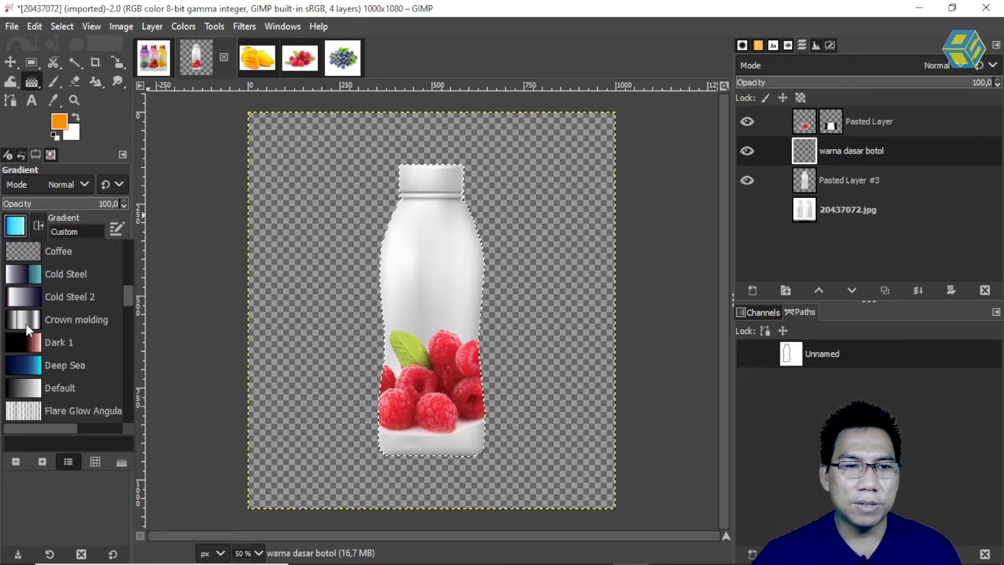
{"action": "left_click", "coordinate": [26, 391]}
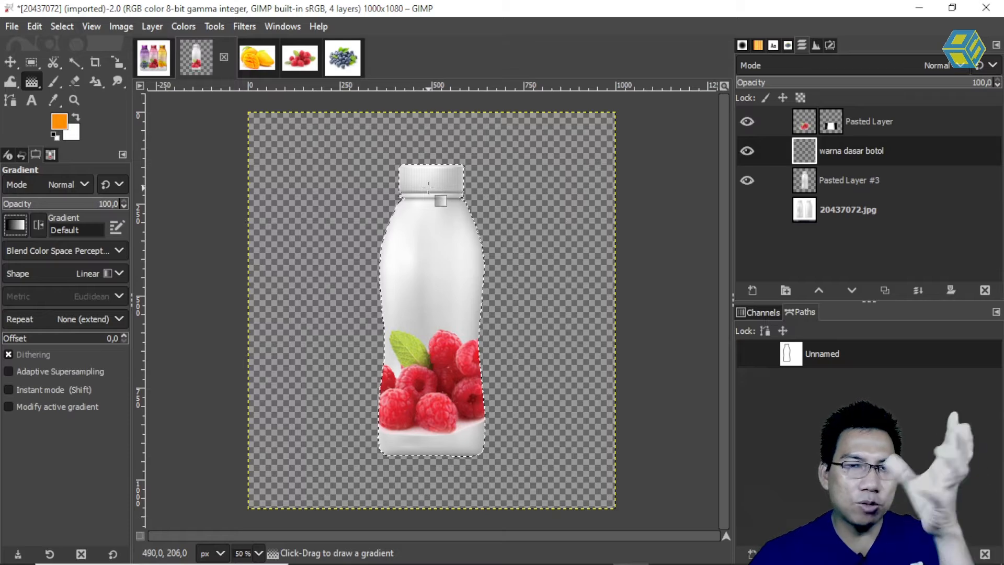
Subtract a rectangle of about 292 × 146 px around the bottle cap from the selection, leaving only the bottle body selected.
{"action": "mouse_move", "coordinate": [33, 64]}
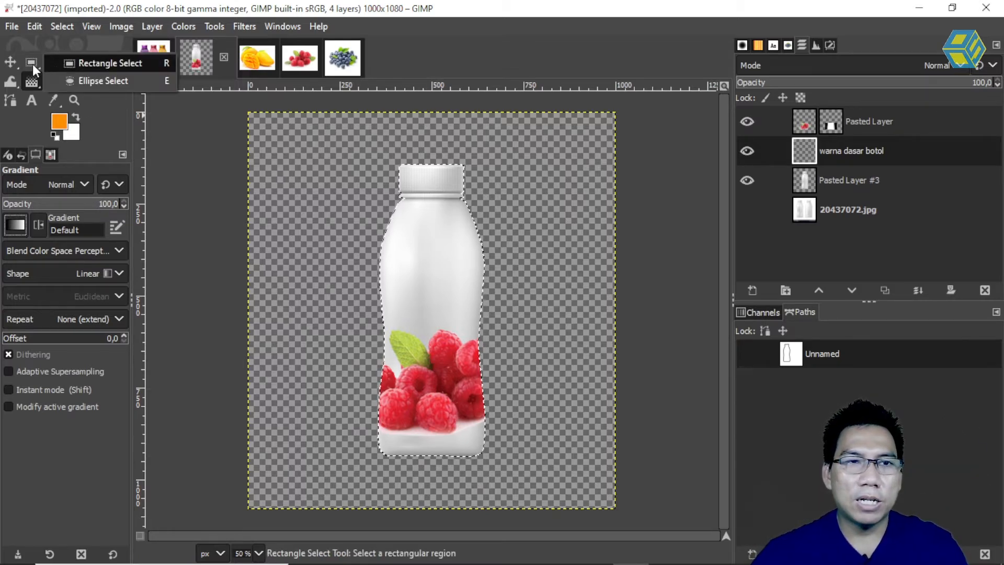
{"action": "left_click", "coordinate": [76, 63]}
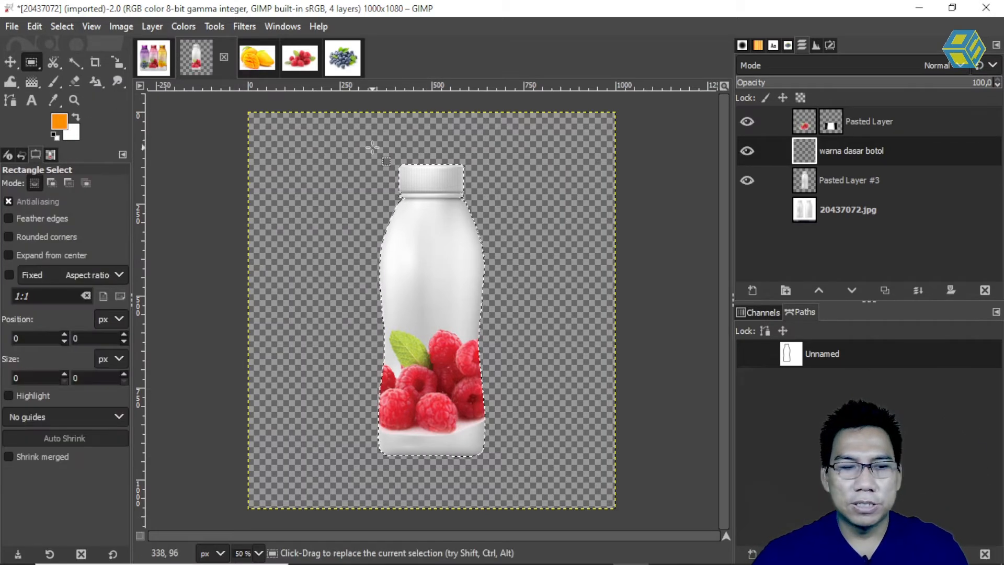
{"action": "left_click_drag", "start_coordinate": [385, 146], "coordinate": [470, 164]}
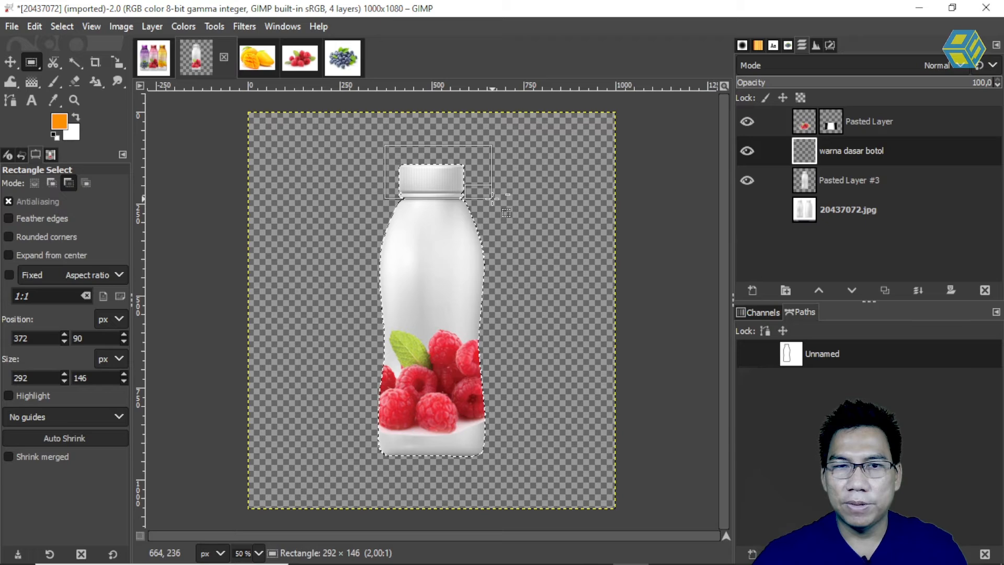
{"action": "left_click_drag", "start_coordinate": [493, 198], "coordinate": [492, 198]}
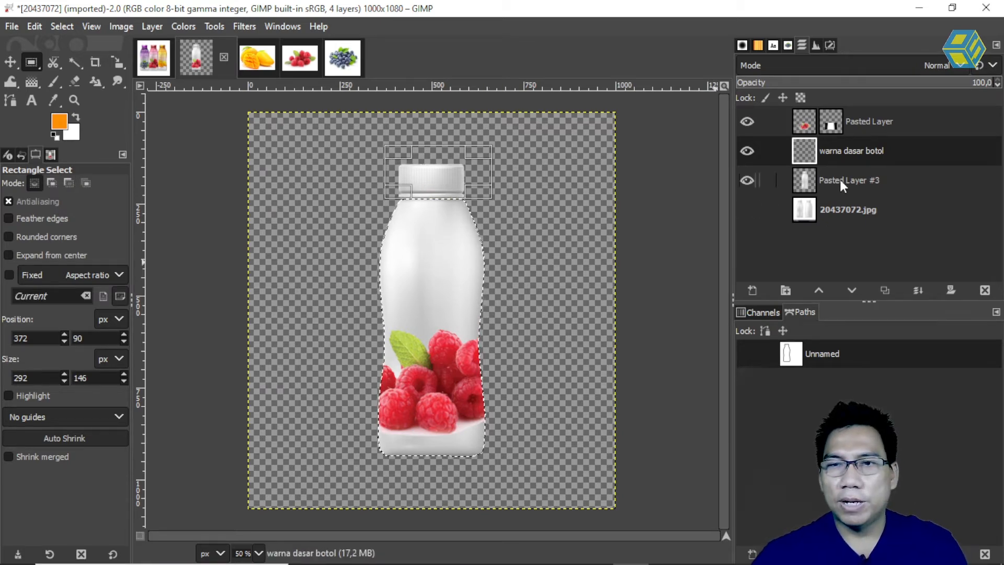
Draw a vertical linear gradient about 692 px long from the bottle's neck down to its base on the "warna dasar botol" layer.
{"action": "left_click", "coordinate": [30, 83]}
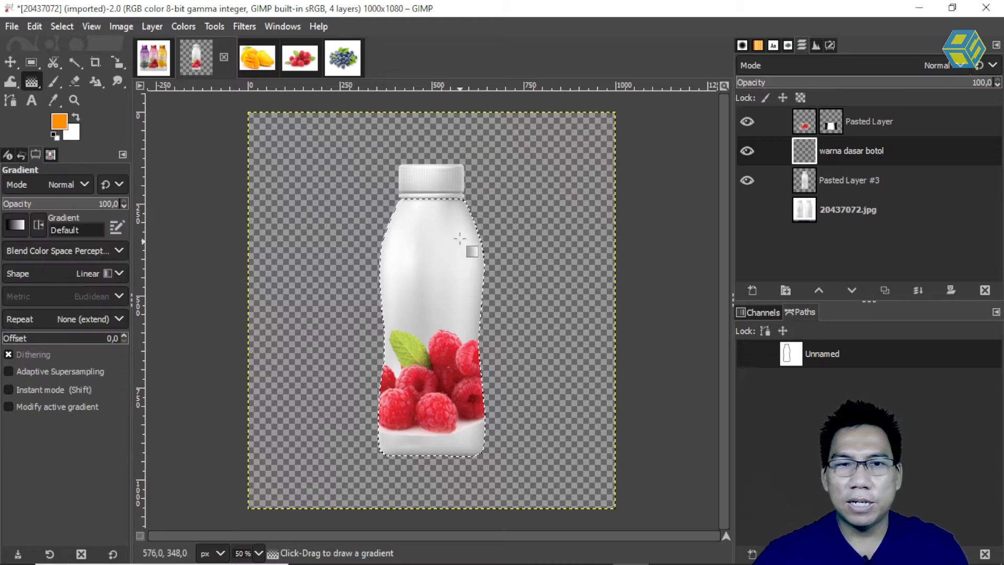
{"action": "left_click_drag", "start_coordinate": [435, 197], "coordinate": [434, 448]}
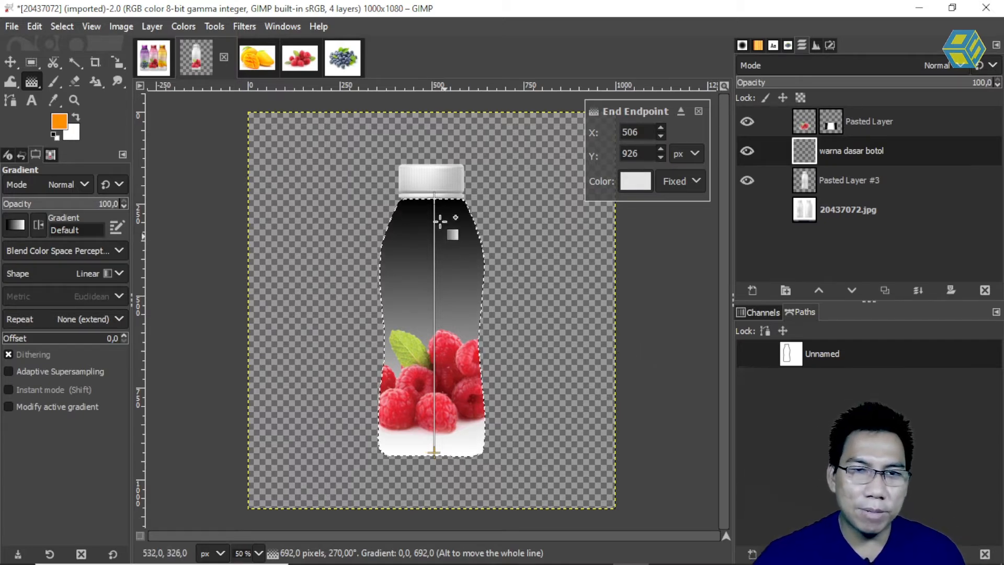
Set the gradient's start colour to the raspberry red cf2336 sampled from the fruit, and apply the gradient.
{"action": "left_click", "coordinate": [435, 198]}
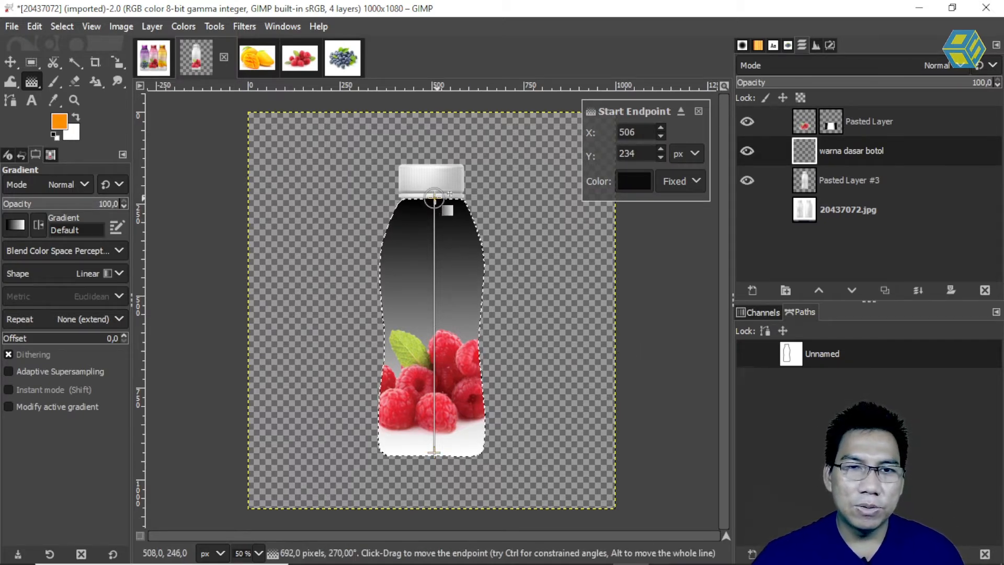
{"action": "left_click", "coordinate": [635, 179]}
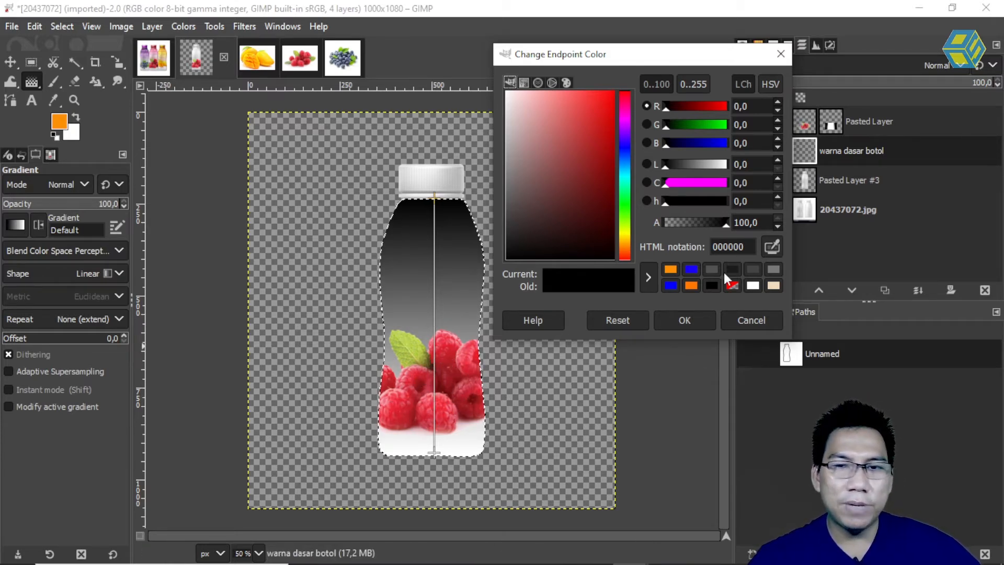
{"action": "left_click", "coordinate": [774, 246]}
{"action": "left_click", "coordinate": [449, 350]}
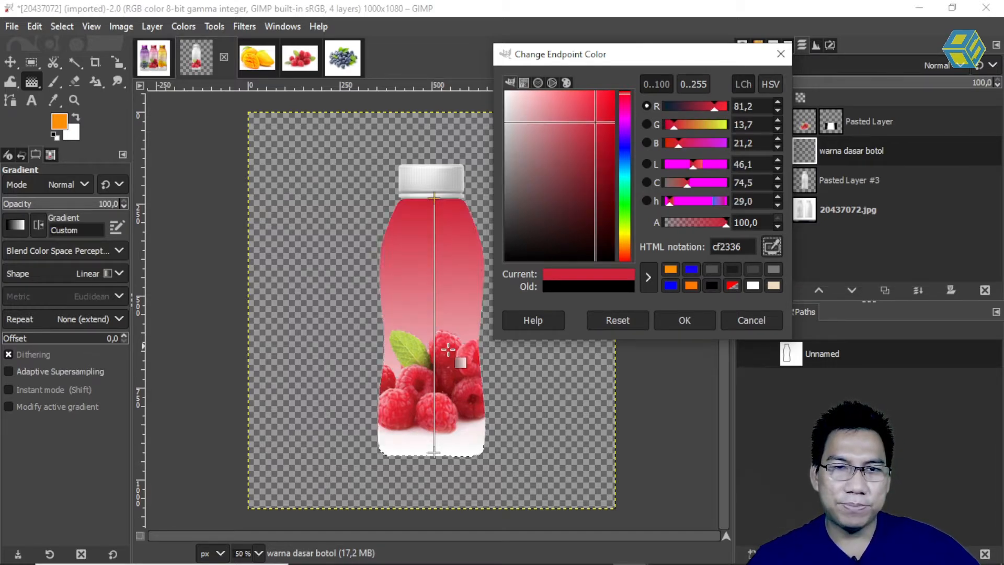
{"action": "left_click", "coordinate": [688, 320]}
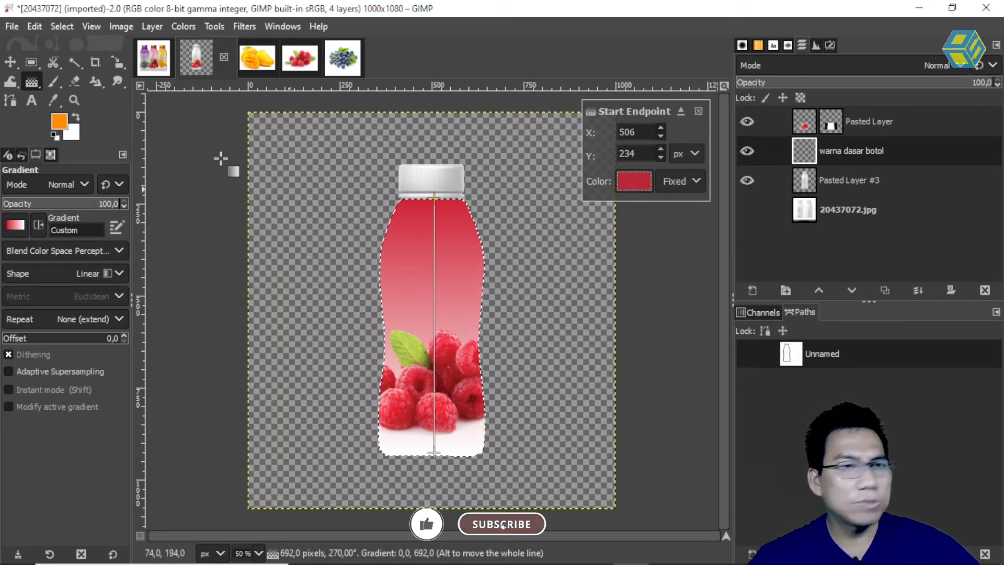
{"action": "left_click", "coordinate": [11, 62]}
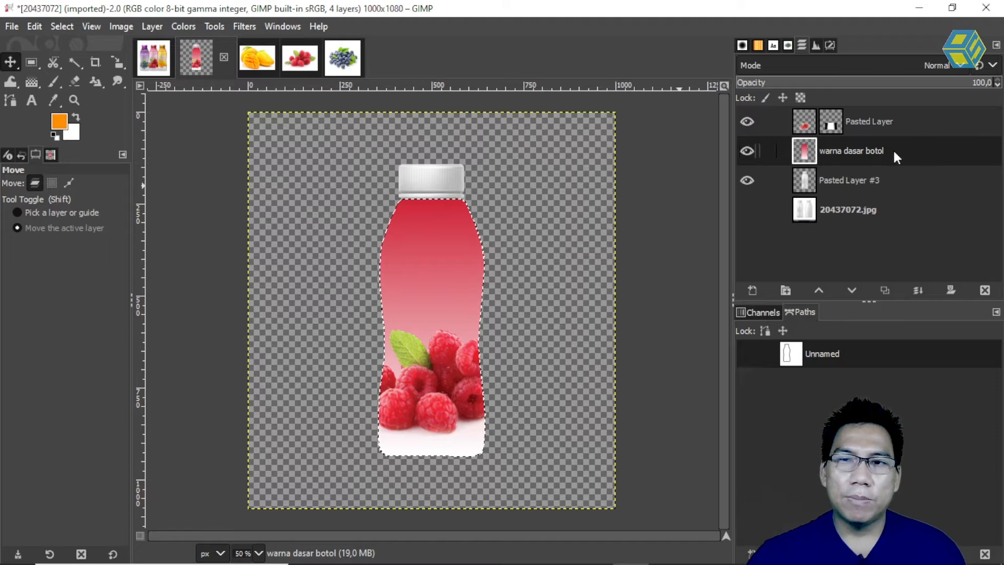
Try HSL Color on the "warna dasar botol" layer, and set its blend mode to Hard light.
{"action": "left_click", "coordinate": [959, 65]}
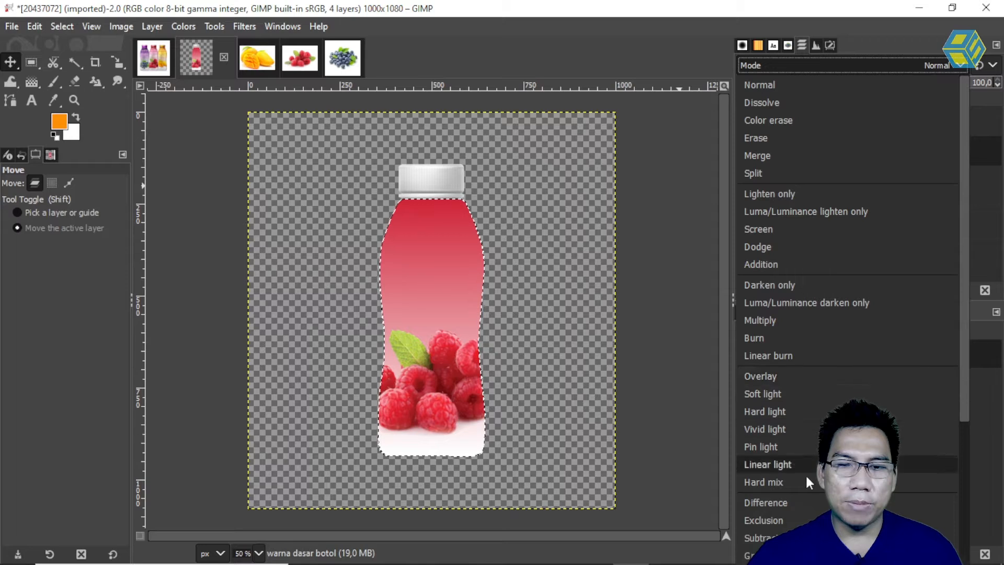
{"action": "scroll", "coordinate": [784, 455], "scroll_direction": "down", "scroll_amount": 3}
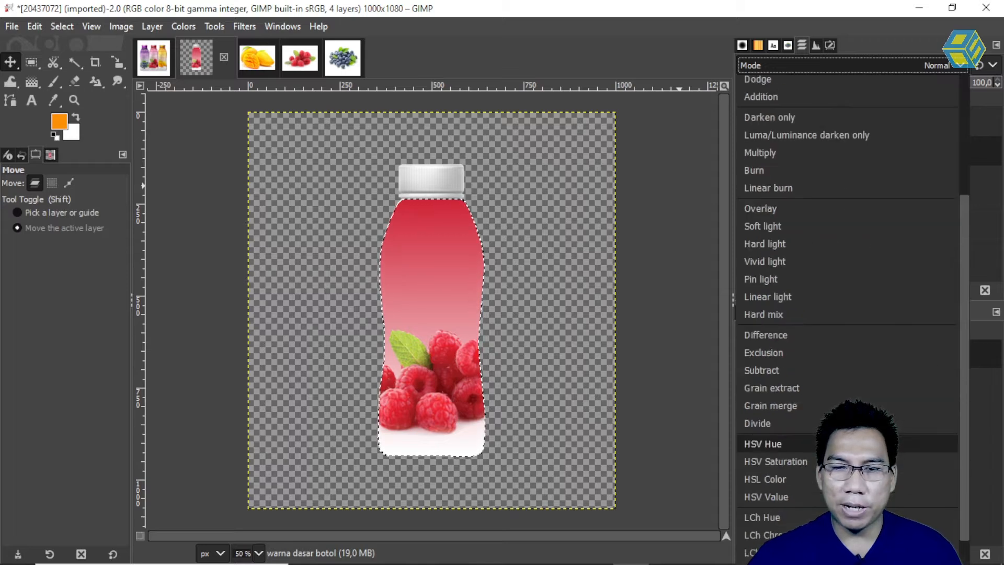
{"action": "left_click", "coordinate": [801, 479]}
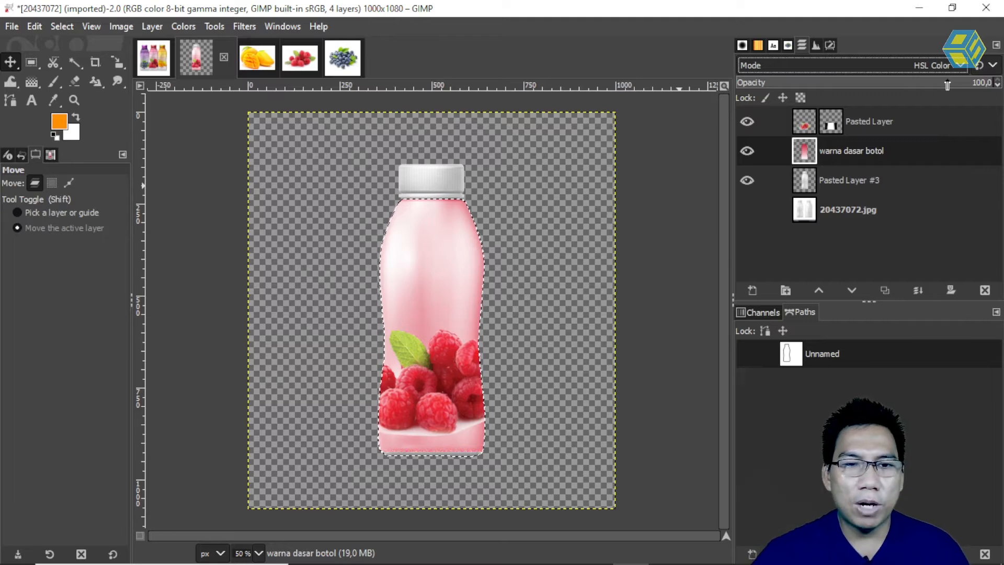
{"action": "left_click", "coordinate": [961, 65]}
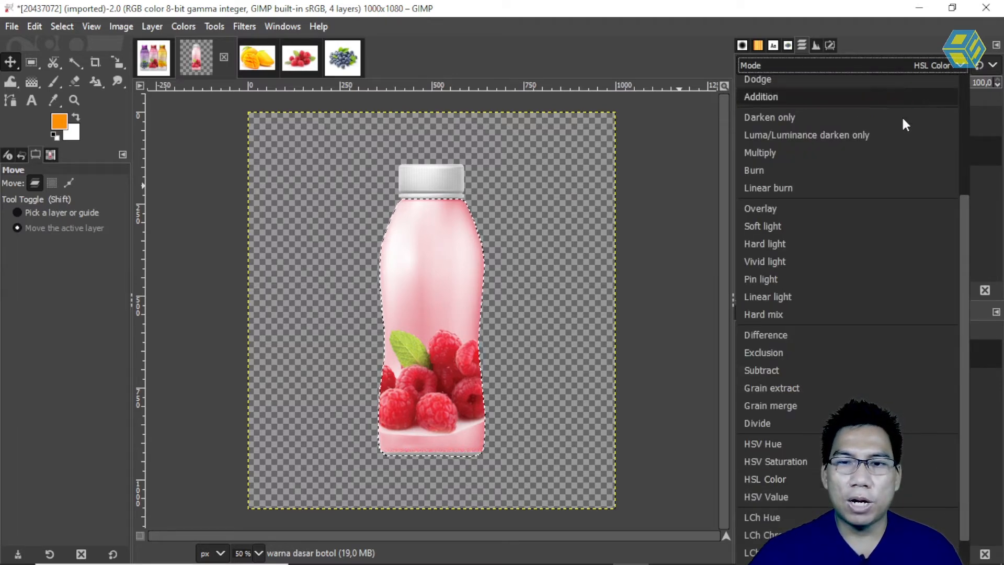
{"action": "left_click", "coordinate": [805, 246]}
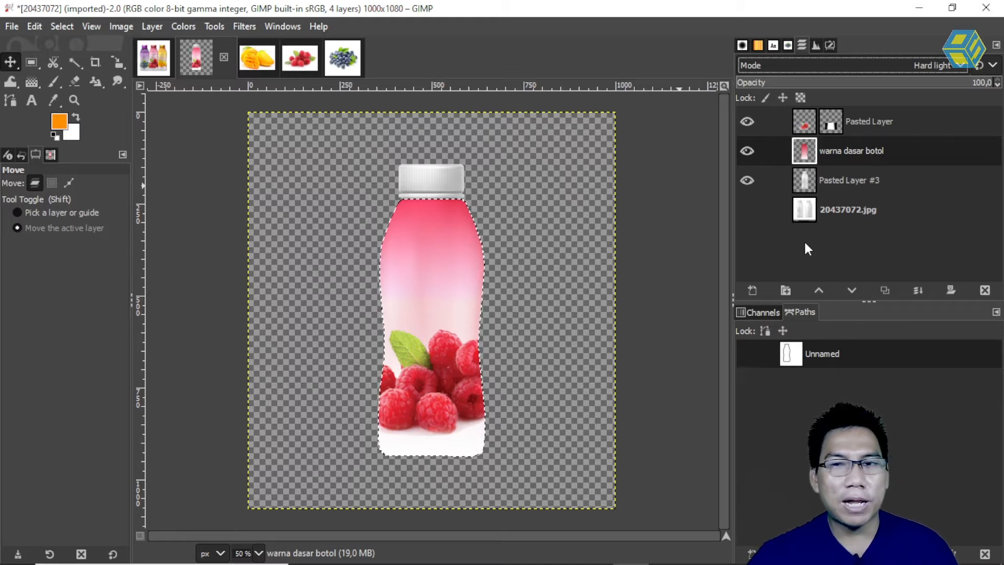
Duplicate the blank bottle layer and move the copy to the top of the layer stack.
{"action": "left_click", "coordinate": [838, 180]}
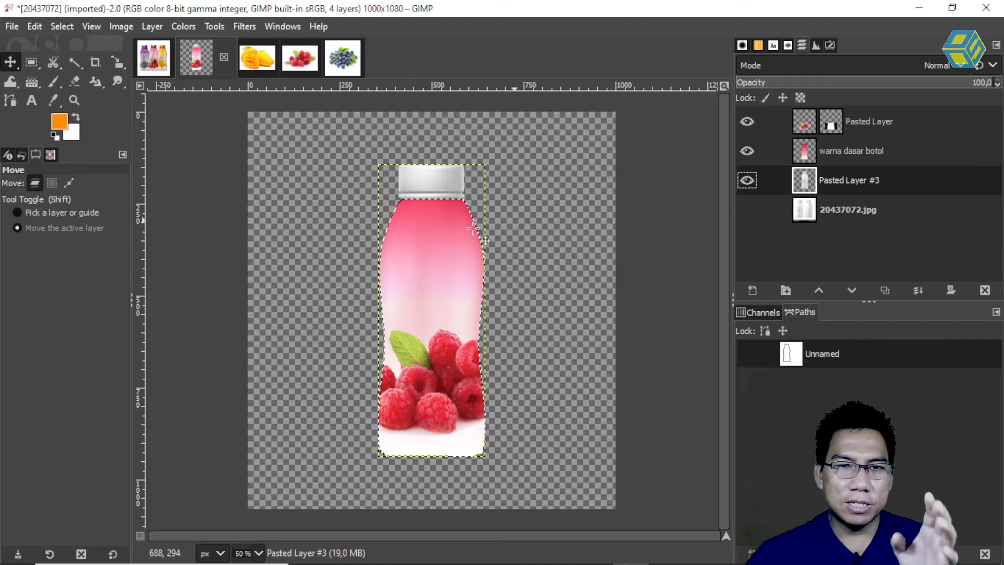
{"action": "right_click", "coordinate": [839, 180]}
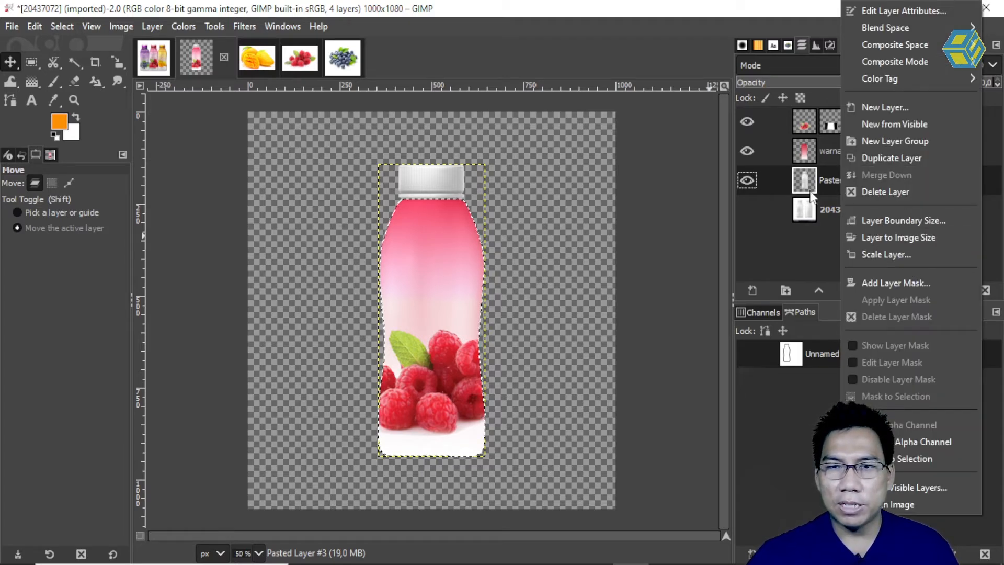
{"action": "left_click", "coordinate": [904, 160]}
{"action": "left_click_drag", "start_coordinate": [848, 166], "coordinate": [845, 114]}
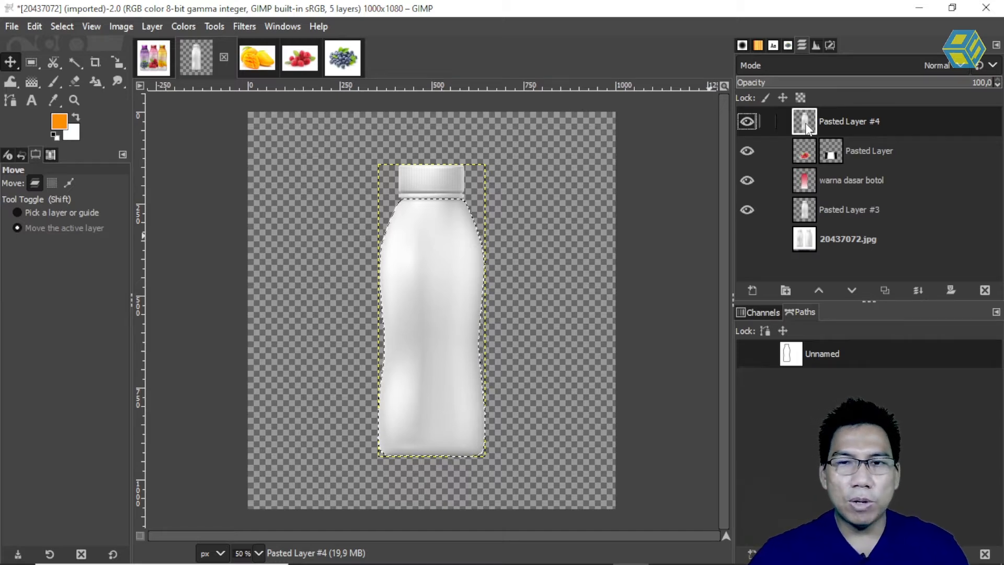
Set the blend mode of the topmost bottle copy to Multiply.
{"action": "left_click", "coordinate": [959, 63]}
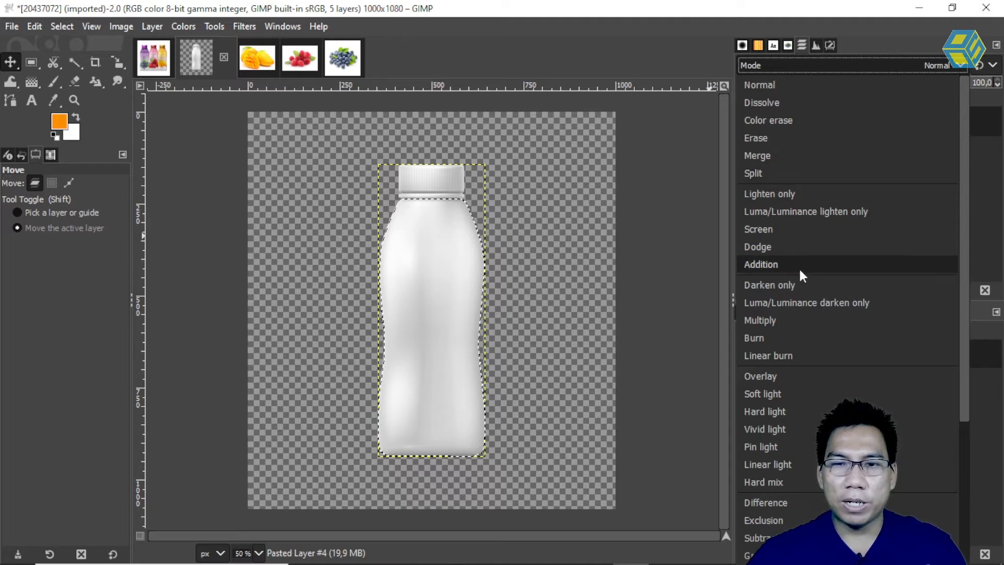
{"action": "left_click", "coordinate": [798, 320]}
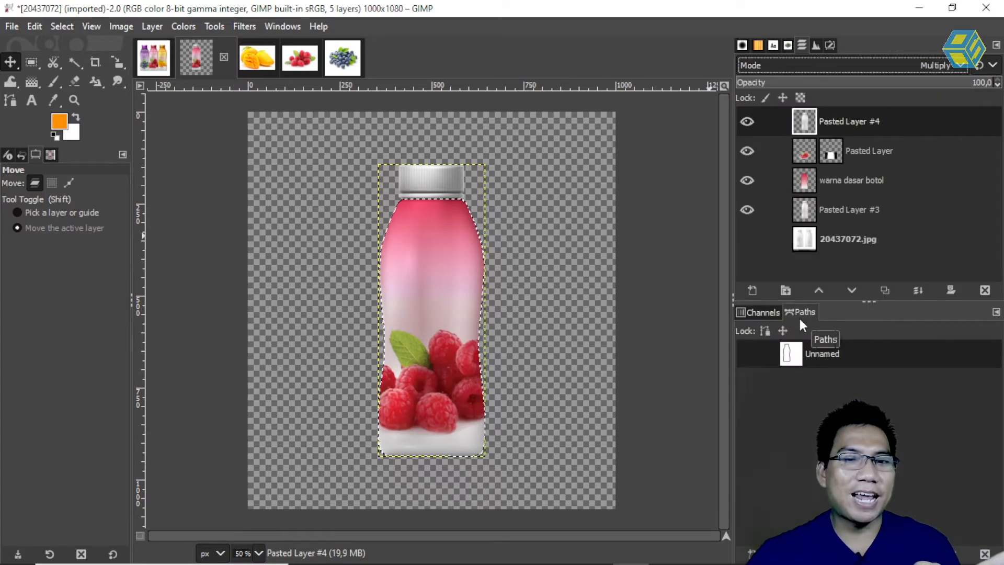
{"action": "left_click", "coordinate": [747, 122]}
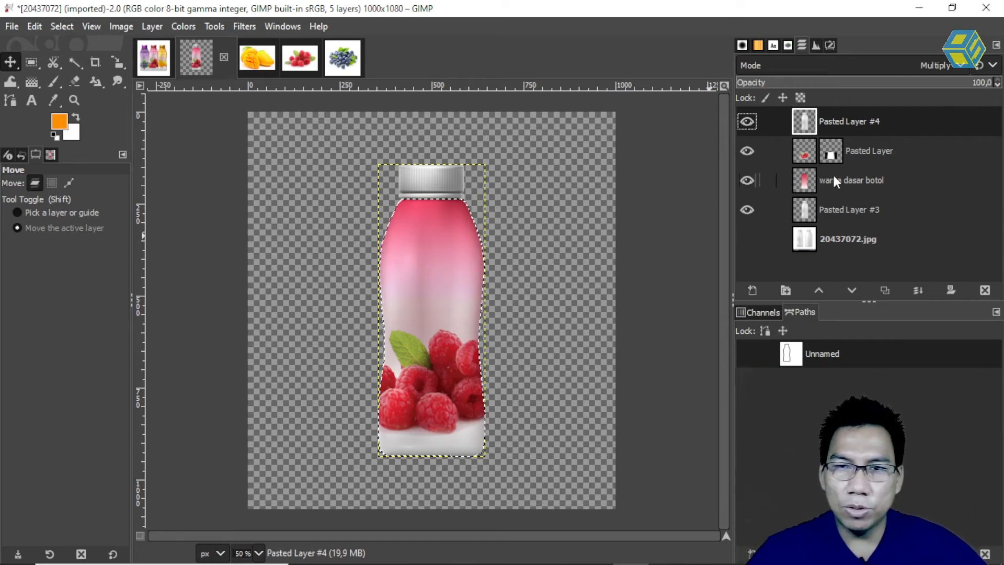
Try Soft light and the other blend modes through to Luminance on the masked raspberry layer, and restore Normal.
{"action": "left_click", "coordinate": [848, 152]}
{"action": "left_click", "coordinate": [831, 151]}
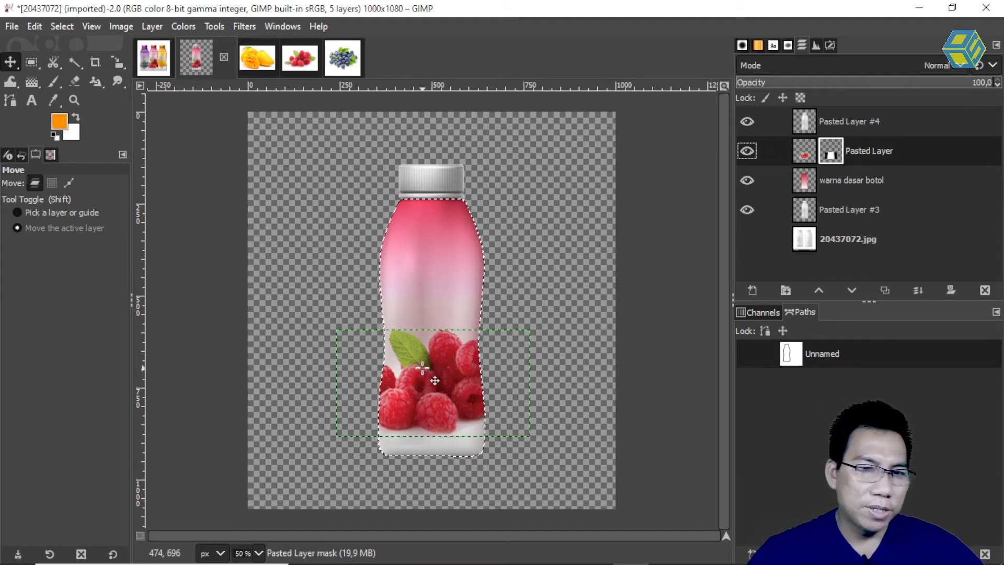
{"action": "left_click", "coordinate": [941, 66]}
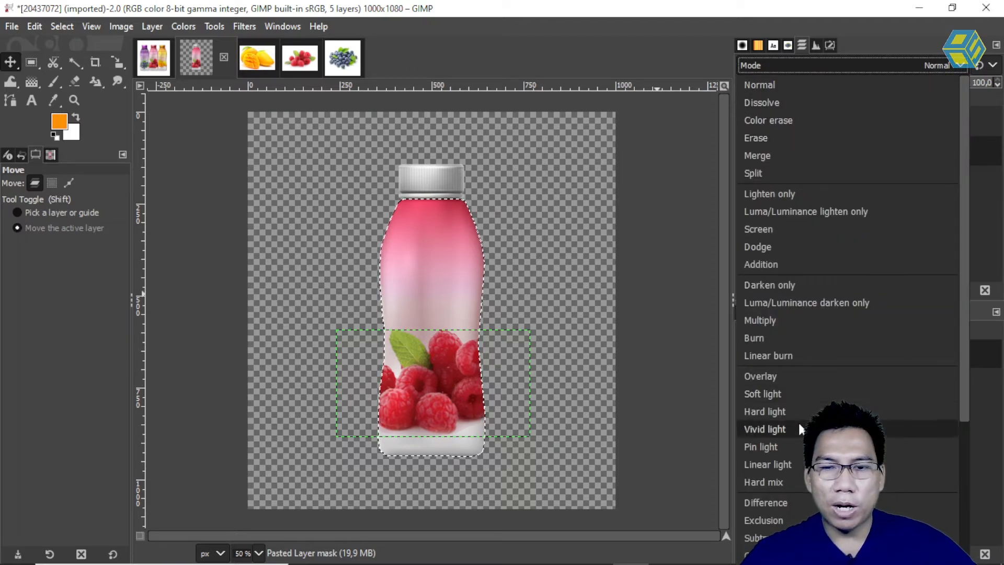
{"action": "left_click", "coordinate": [793, 393]}
{"action": "left_click", "coordinate": [864, 64]}
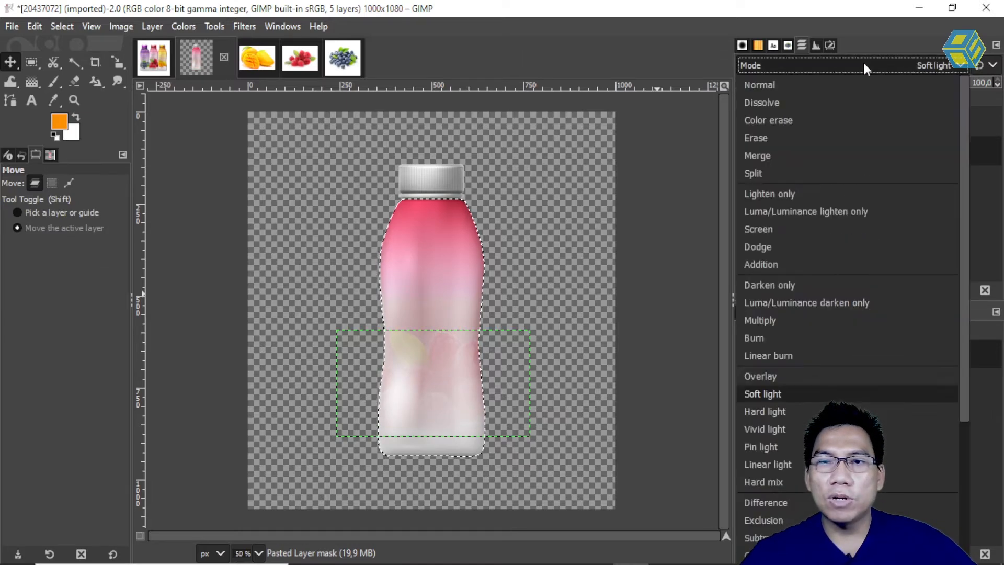
{"action": "left_click", "coordinate": [852, 82]}
{"action": "key", "text": "Down"}
{"action": "key", "text": "Down"}
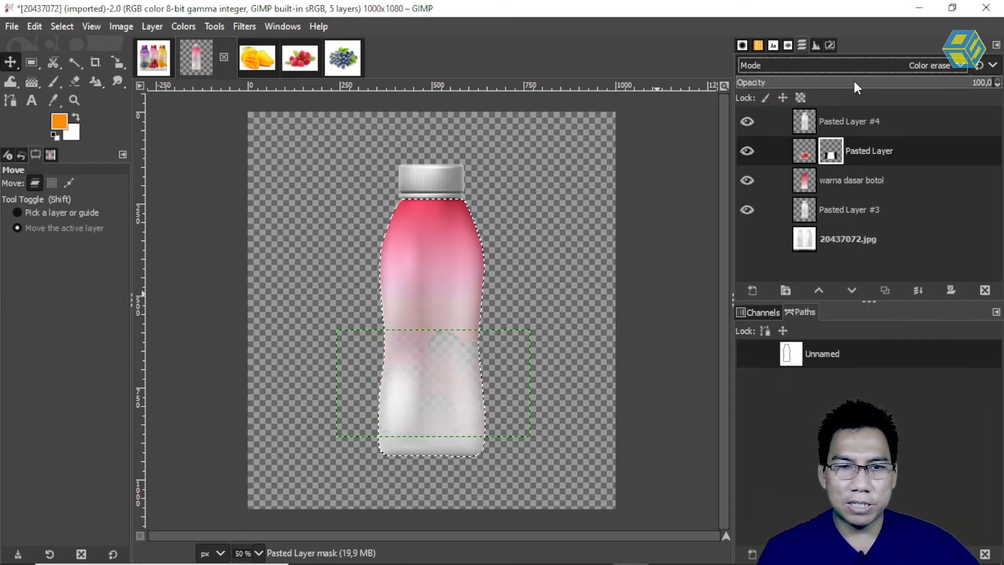
{"action": "key", "text": "Down"}
{"action": "key", "text": "Down"}
{"action": "key", "text": "Down"}
{"action": "key", "text": "Down"}
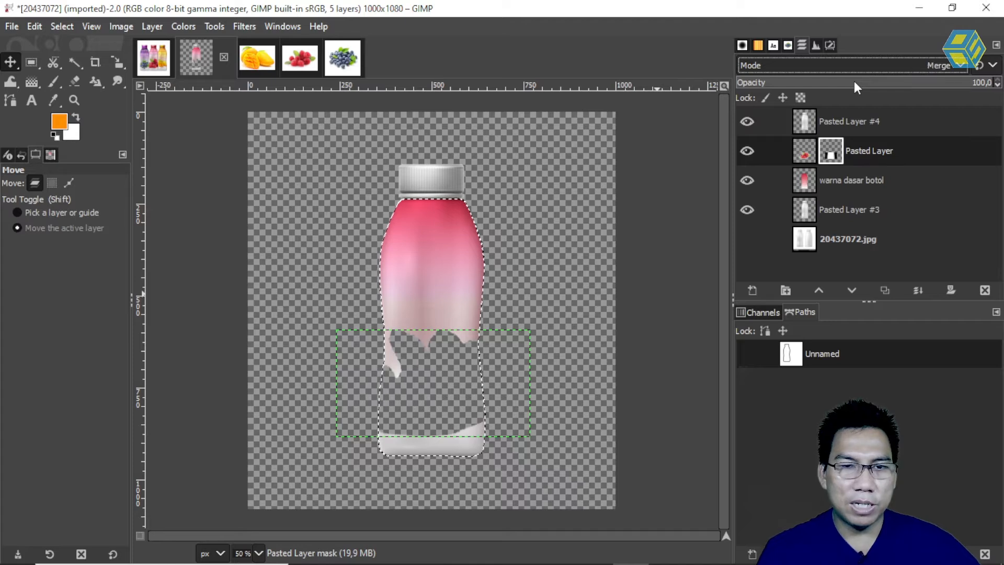
{"action": "key", "text": "Down"}
{"action": "key", "text": "Down"}
{"action": "key", "text": "Down"}
{"action": "key", "text": "Down"}
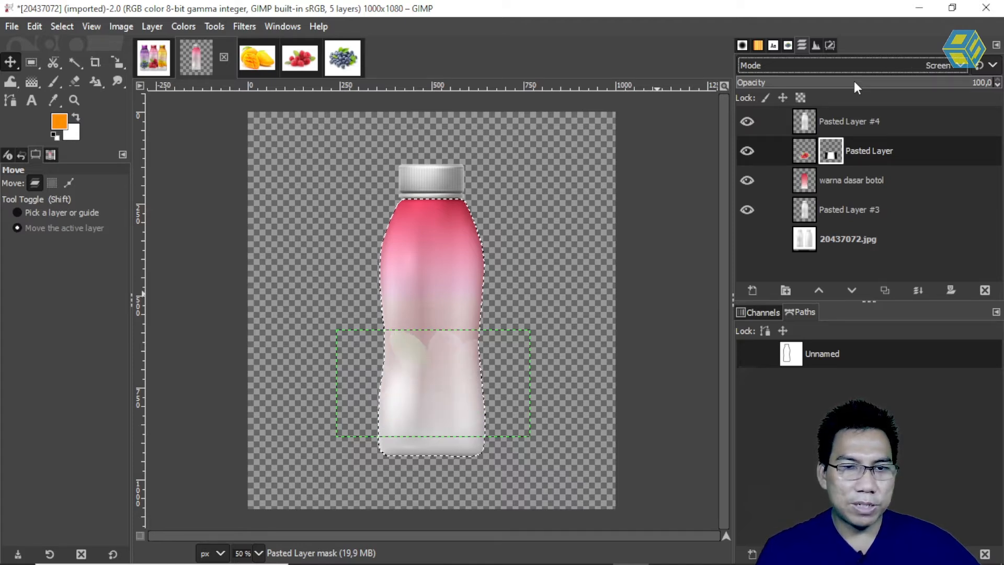
{"action": "key", "text": "Down"}
{"action": "key", "text": "Down"}
{"action": "key", "text": "Down"}
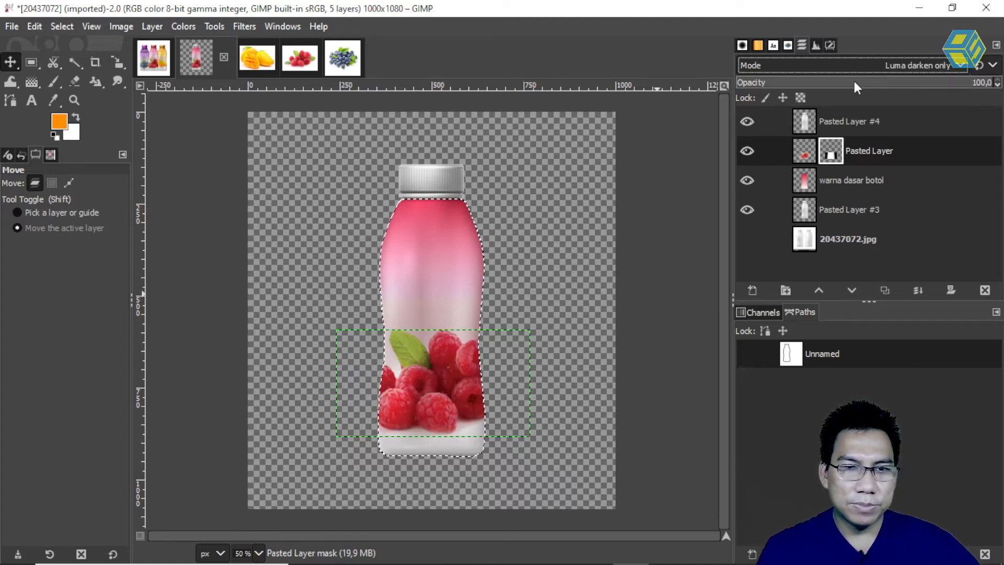
{"action": "key", "text": "Down"}
{"action": "key", "text": "Down"}
{"action": "key", "text": "Down"}
{"action": "key", "text": "Down"}
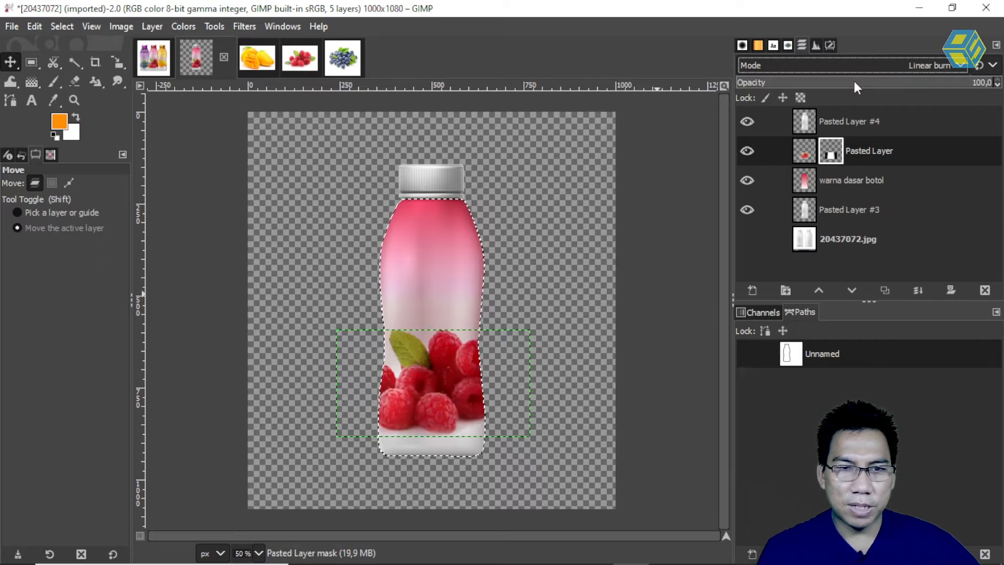
{"action": "key", "text": "Down"}
{"action": "key", "text": "Down"}
{"action": "key", "text": "Down"}
{"action": "key", "text": "Down"}
{"action": "key", "text": "Down"}
{"action": "key", "text": "Down"}
{"action": "key", "text": "Down"}
{"action": "key", "text": "Down"}
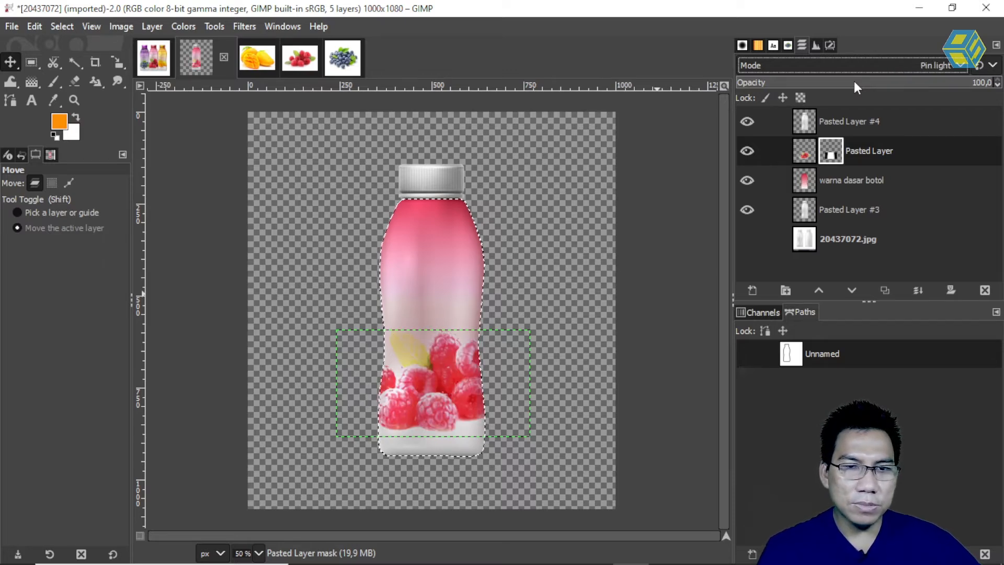
{"action": "key", "text": "Down"}
{"action": "key", "text": "Down"}
{"action": "key", "text": "Down"}
{"action": "key", "text": "Down"}
{"action": "key", "text": "Down"}
{"action": "key", "text": "Down"}
{"action": "key", "text": "Down"}
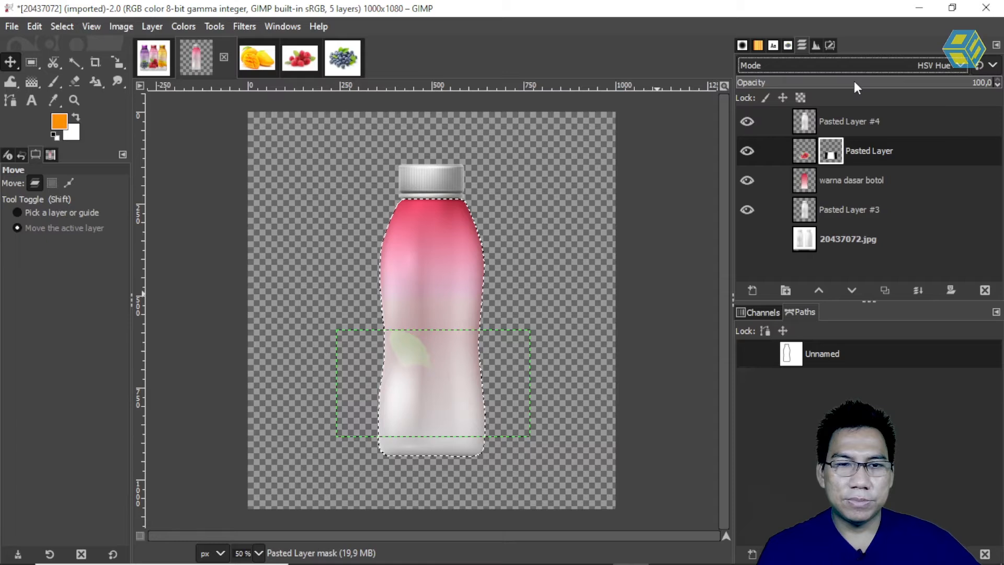
{"action": "key", "text": "Down"}
{"action": "key", "text": "Down"}
{"action": "key", "text": "Down"}
{"action": "key", "text": "Down"}
{"action": "key", "text": "Down"}
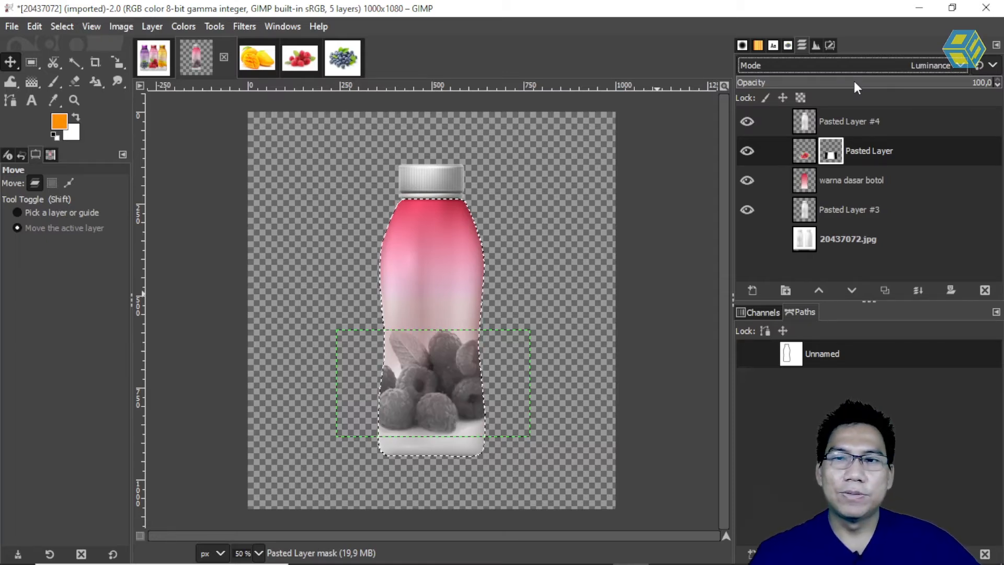
{"action": "left_click", "coordinate": [852, 62]}
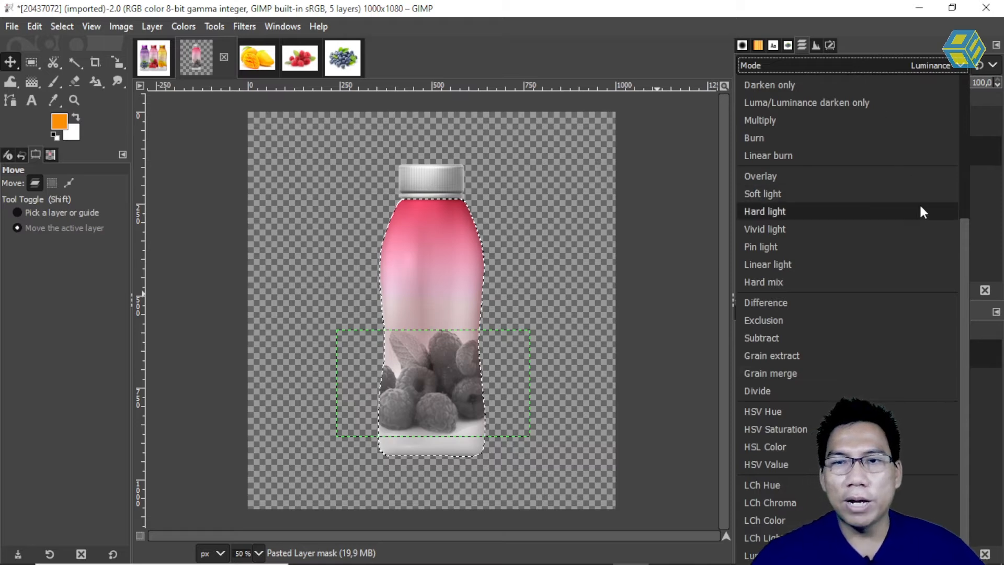
{"action": "left_click_drag", "start_coordinate": [966, 246], "coordinate": [865, 83]}
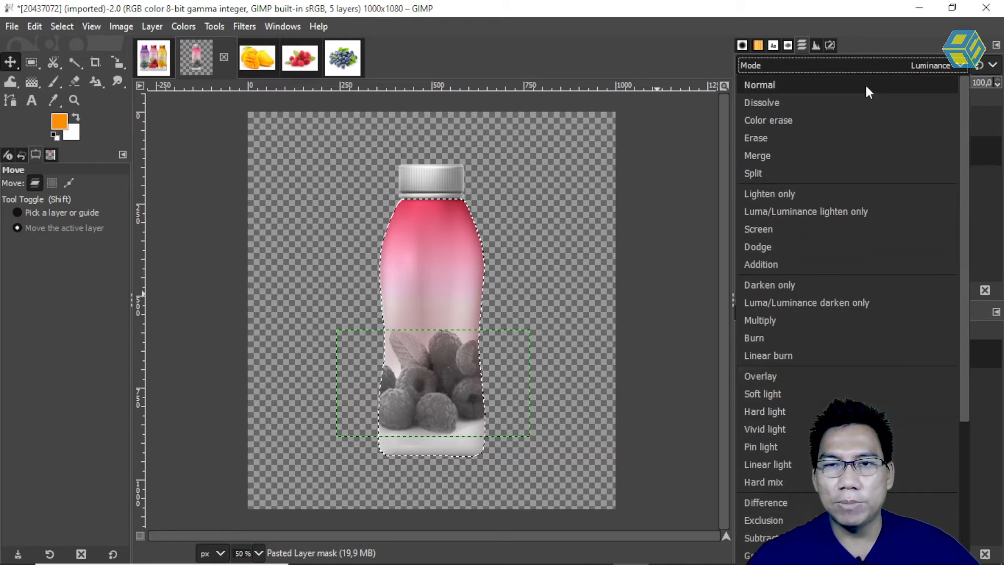
{"action": "left_click", "coordinate": [832, 81]}
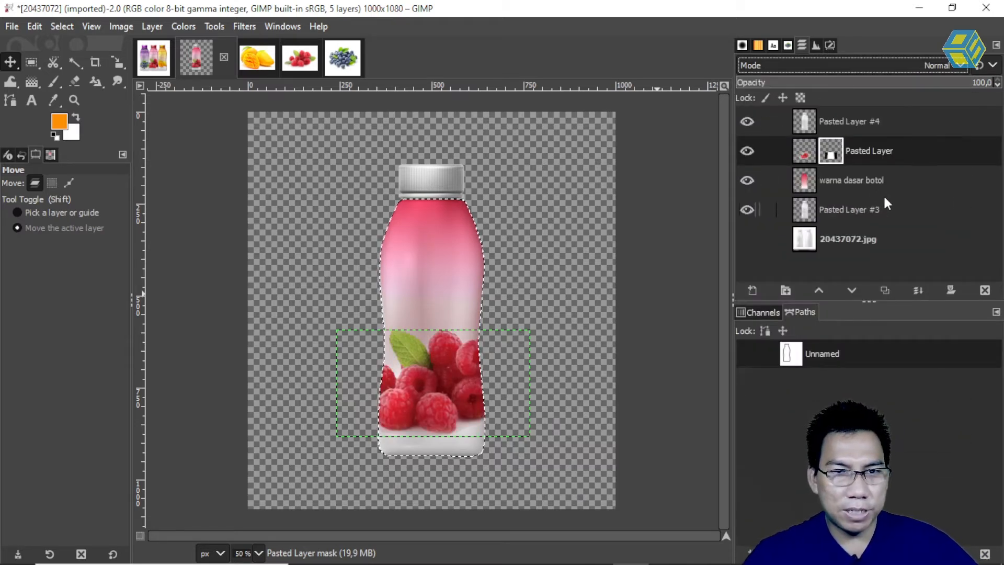
Hide and show the topmost bottle copy to compare the label with and without its Multiply shading.
{"action": "left_click", "coordinate": [748, 121]}
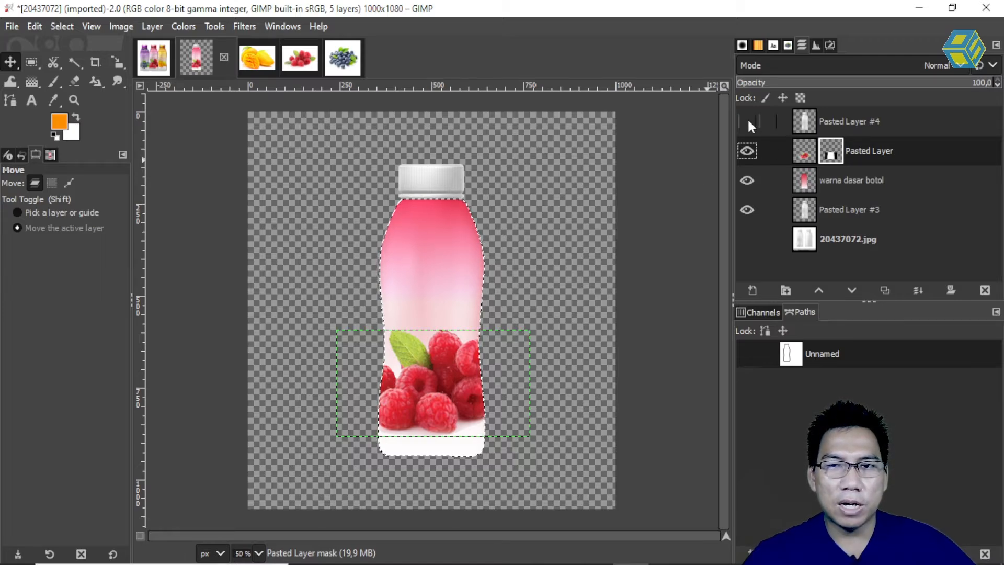
{"action": "left_click", "coordinate": [839, 121]}
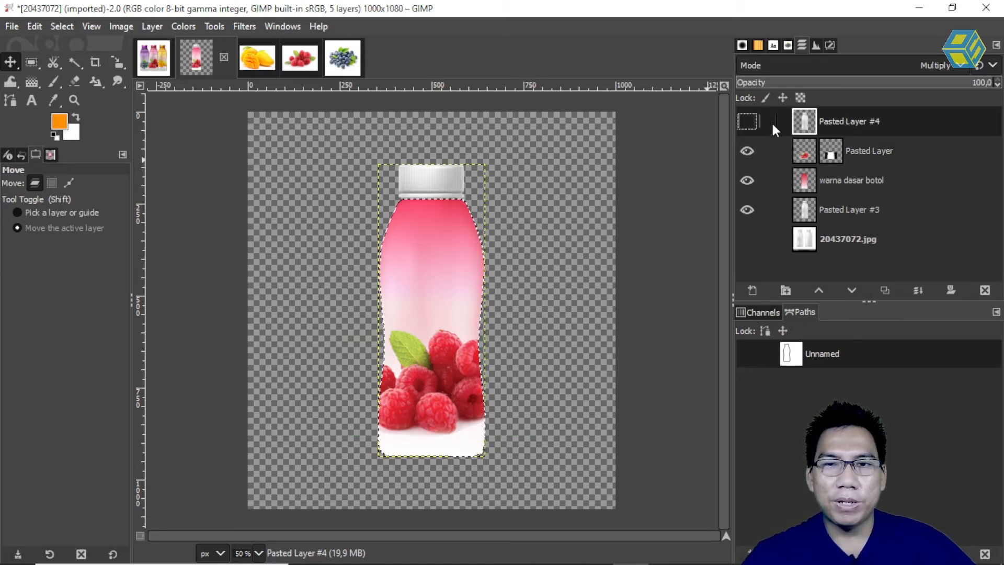
{"action": "left_click", "coordinate": [747, 121]}
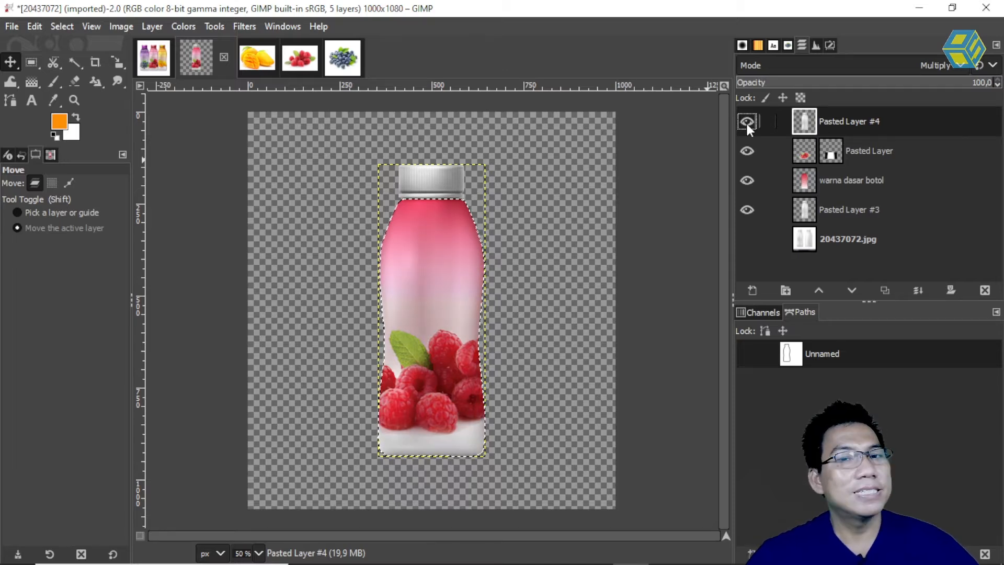
Create a transparent 1000 x 1080 px layer named "tutup botol" directly above the masked raspberry layer.
{"action": "left_click", "coordinate": [857, 180]}
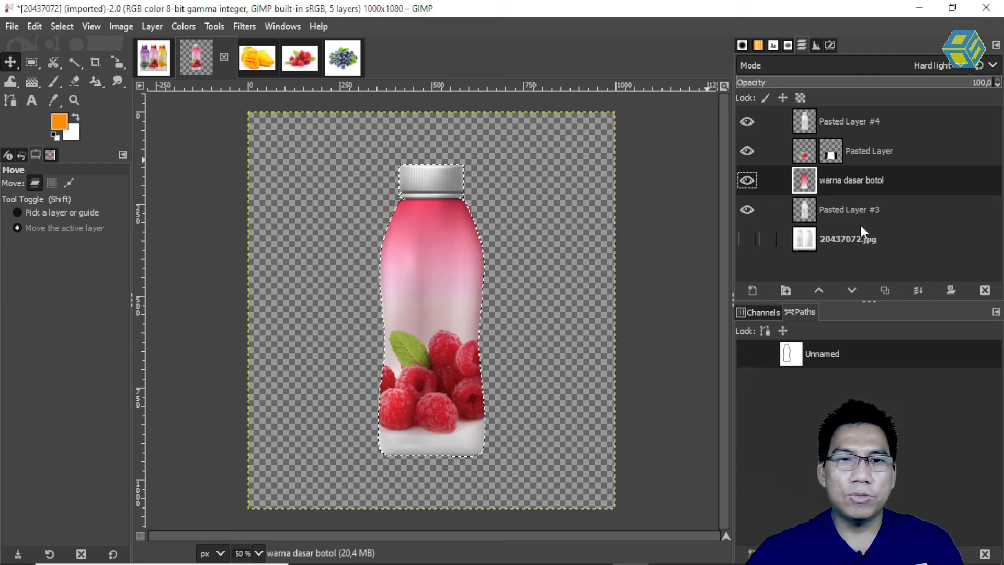
{"action": "left_click", "coordinate": [836, 121]}
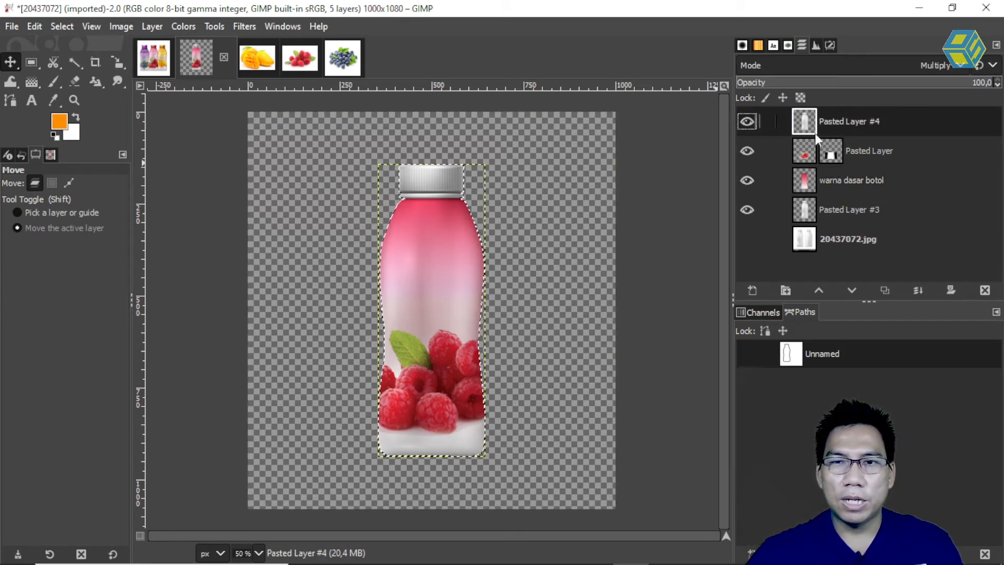
{"action": "left_click", "coordinate": [859, 151]}
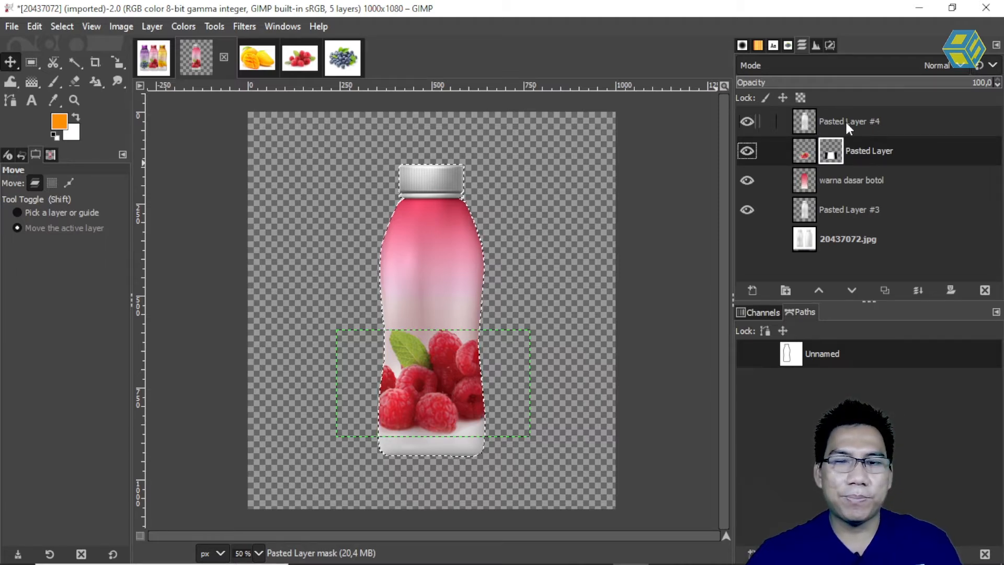
{"action": "left_click", "coordinate": [753, 290]}
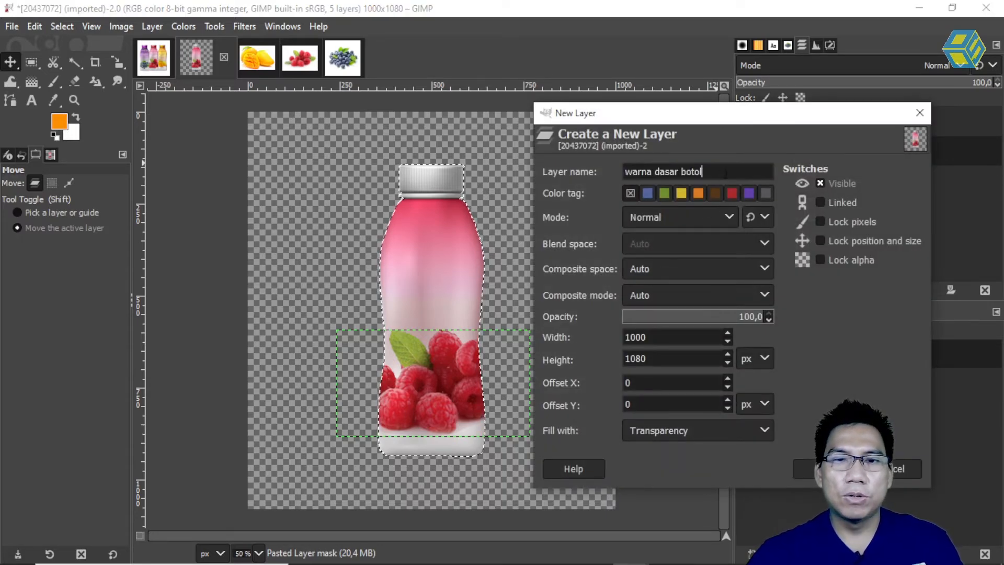
{"action": "type", "text": "tutu"}
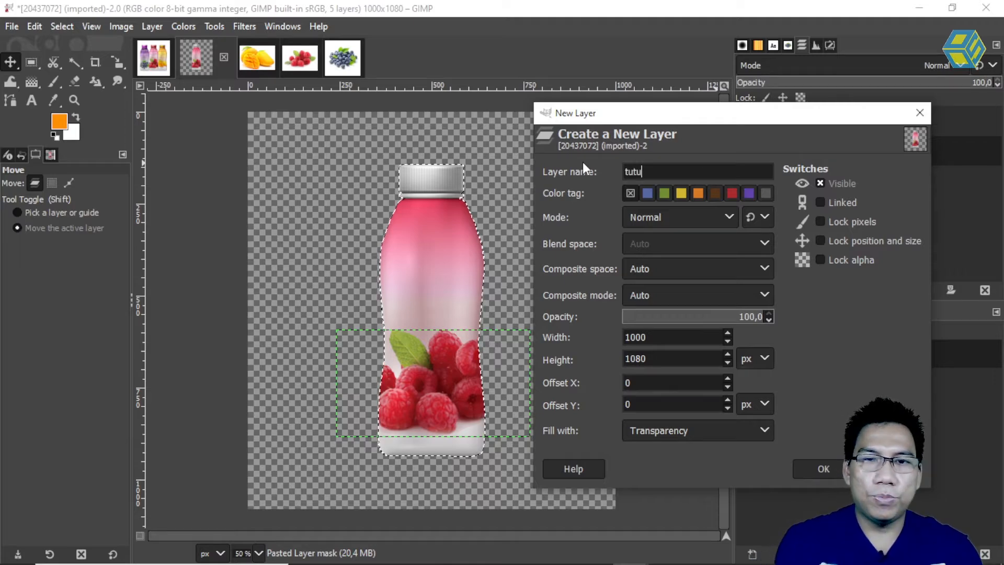
{"action": "type", "text": "p botol"}
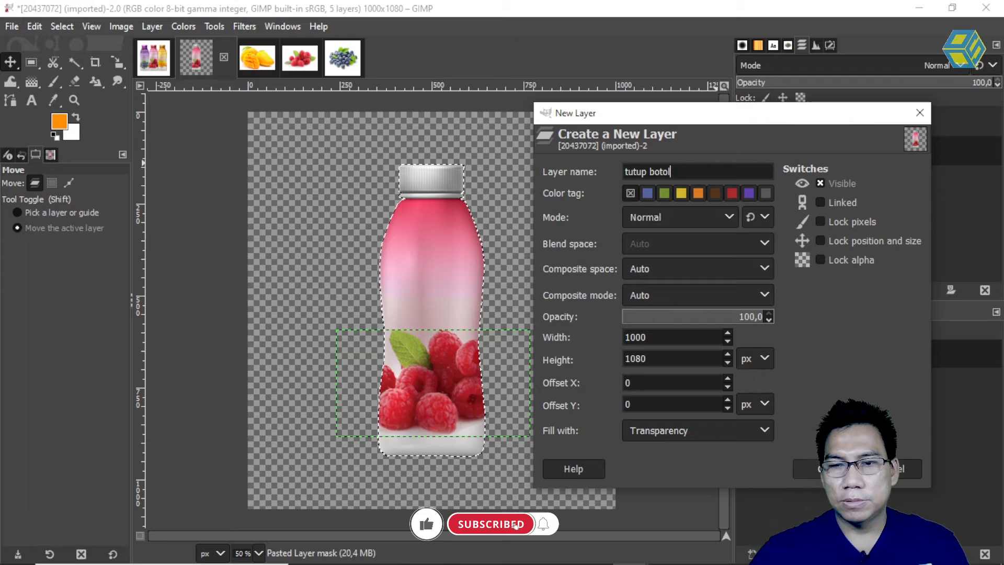
{"action": "key", "text": "Return"}
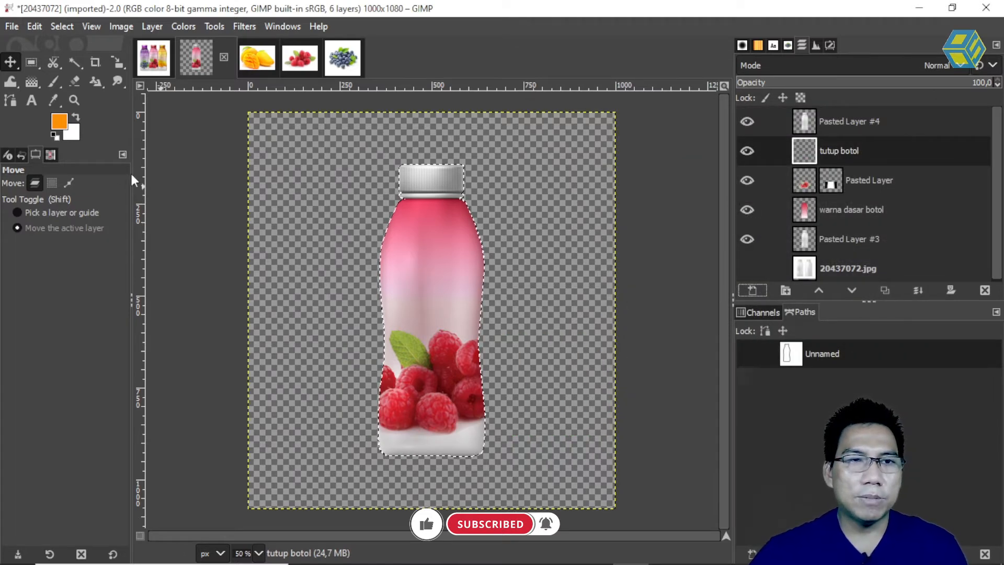
Subtract a rectangle of about 486 x 748 px around the bottle body from the selection, leaving only the cap selected.
{"action": "left_click", "coordinate": [30, 62]}
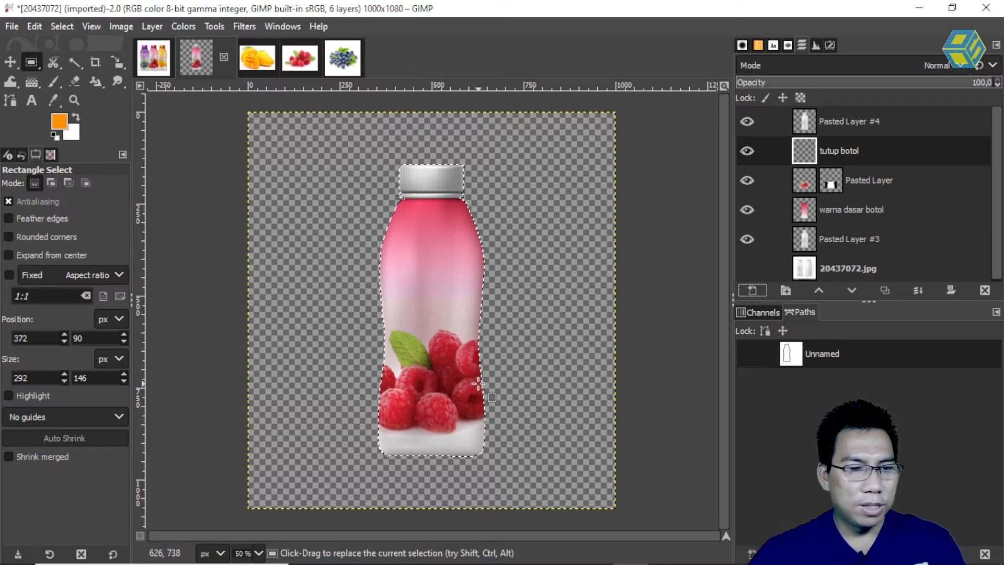
{"action": "left_click_drag", "start_coordinate": [510, 473], "coordinate": [332, 199]}
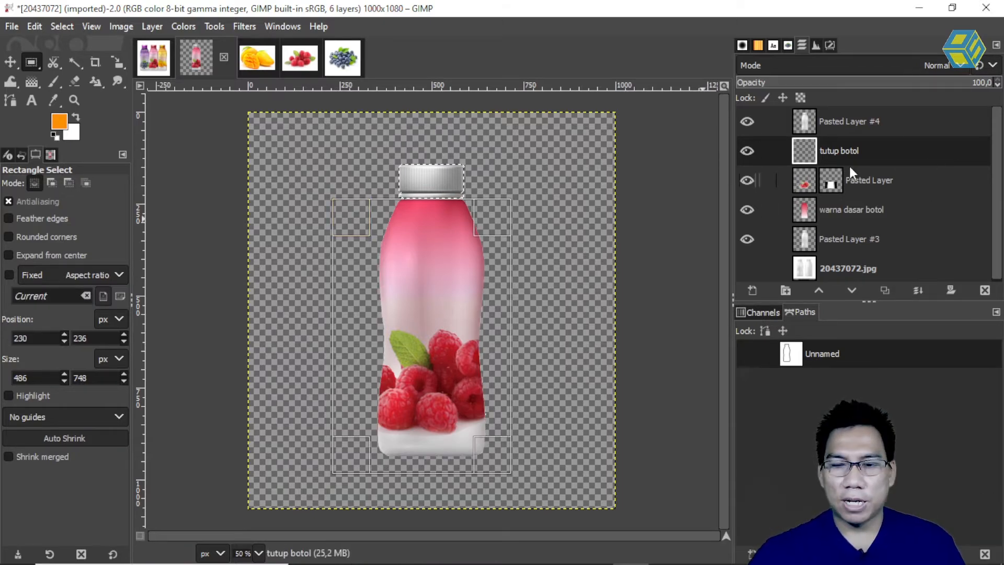
{"action": "key", "text": "1"}
{"action": "key", "text": "plus"}
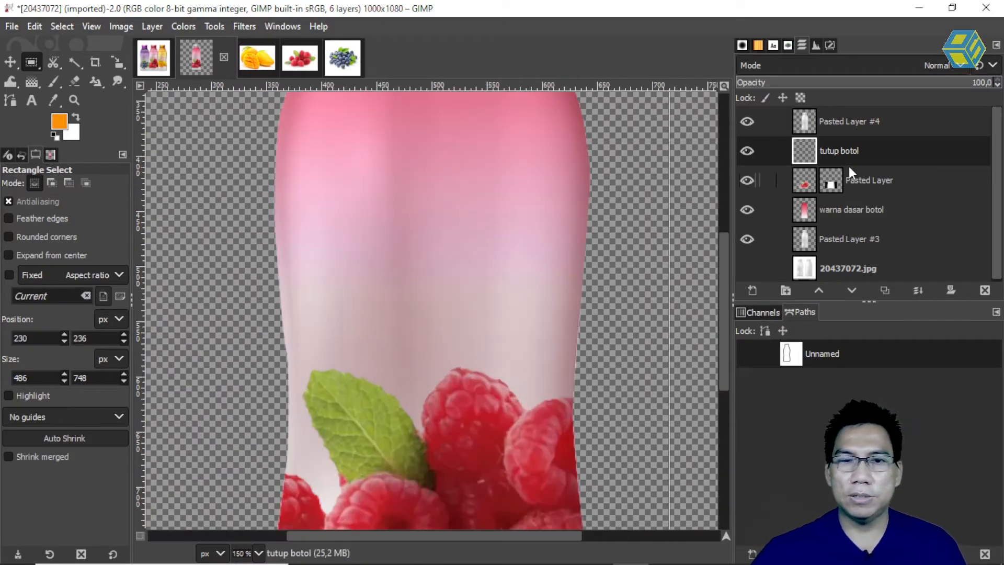
{"action": "left_click_drag", "start_coordinate": [723, 259], "coordinate": [714, 176]}
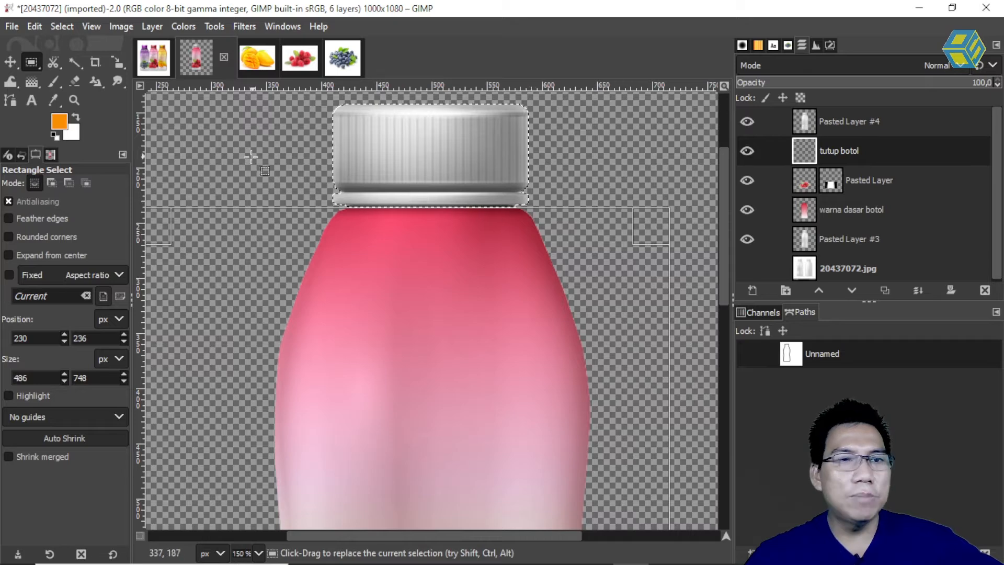
Set the foreground colour to the dark red ae2a40 sampled from the bottle's shoulder just below the cap.
{"action": "left_click", "coordinate": [59, 121]}
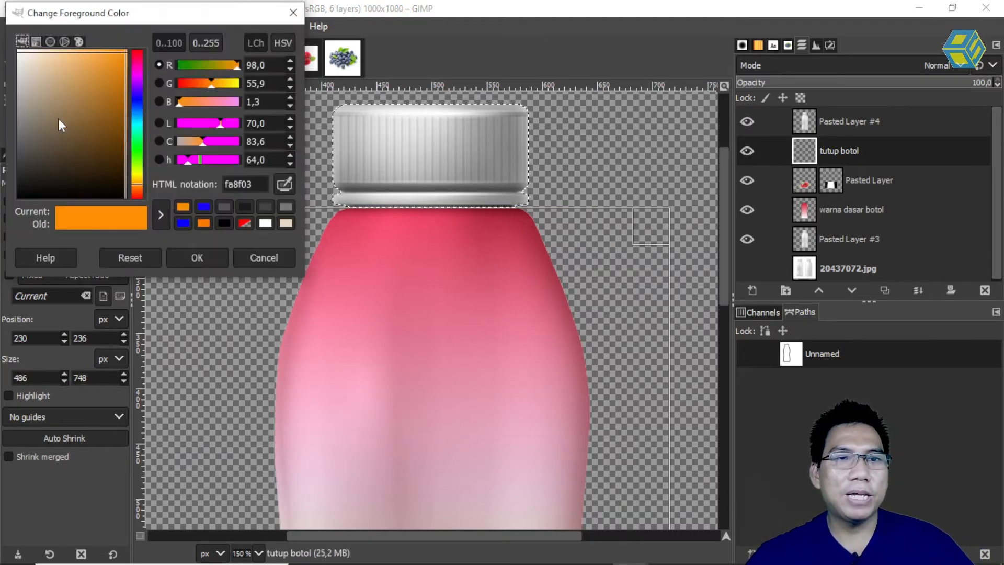
{"action": "left_click", "coordinate": [287, 180]}
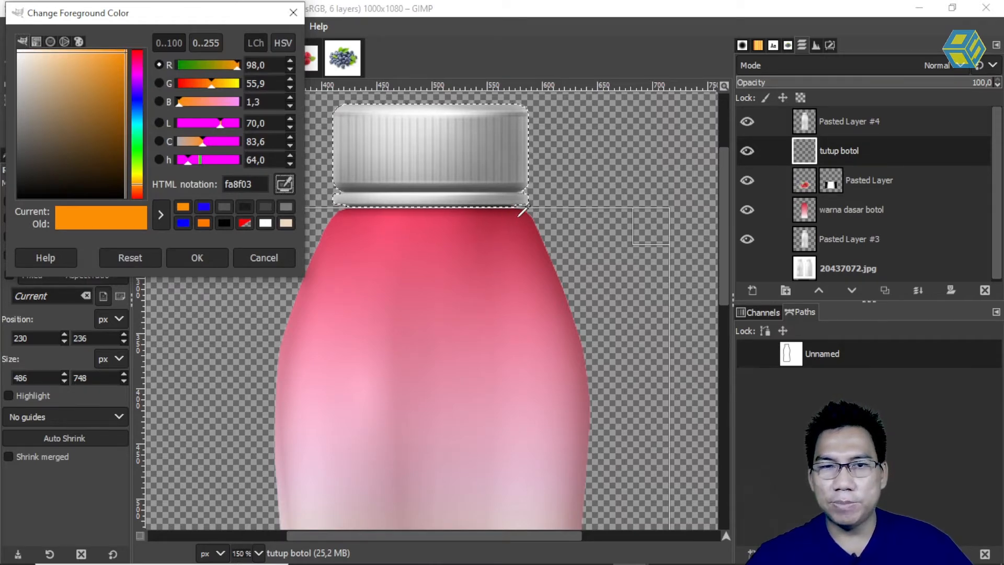
{"action": "left_click", "coordinate": [519, 215]}
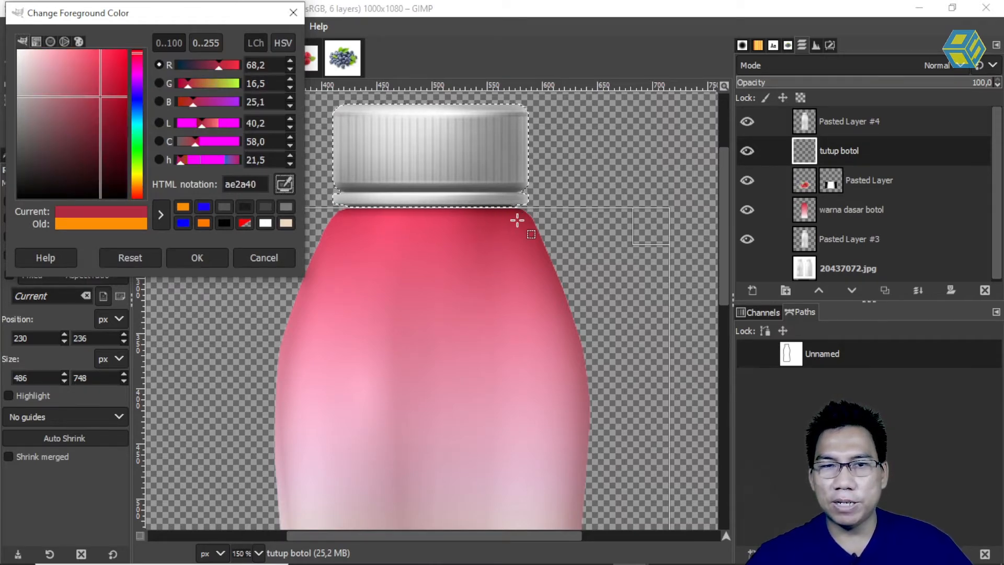
{"action": "left_click", "coordinate": [194, 257]}
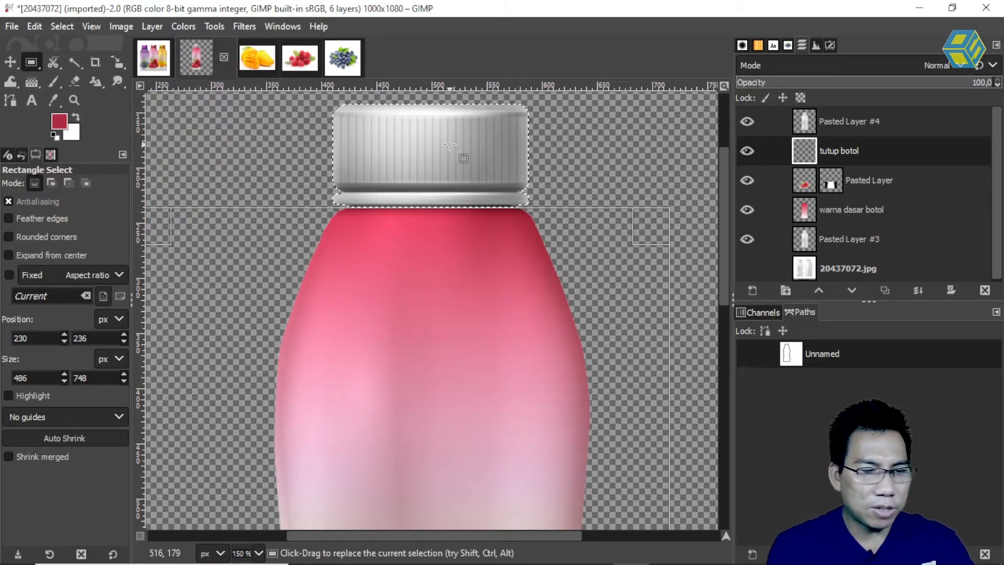
Fill the selected cap on the tutup botol layer with the foreground colour and clear the selection.
{"action": "key", "text": "ctrl"}
{"action": "key", "text": "ctrl+comma"}
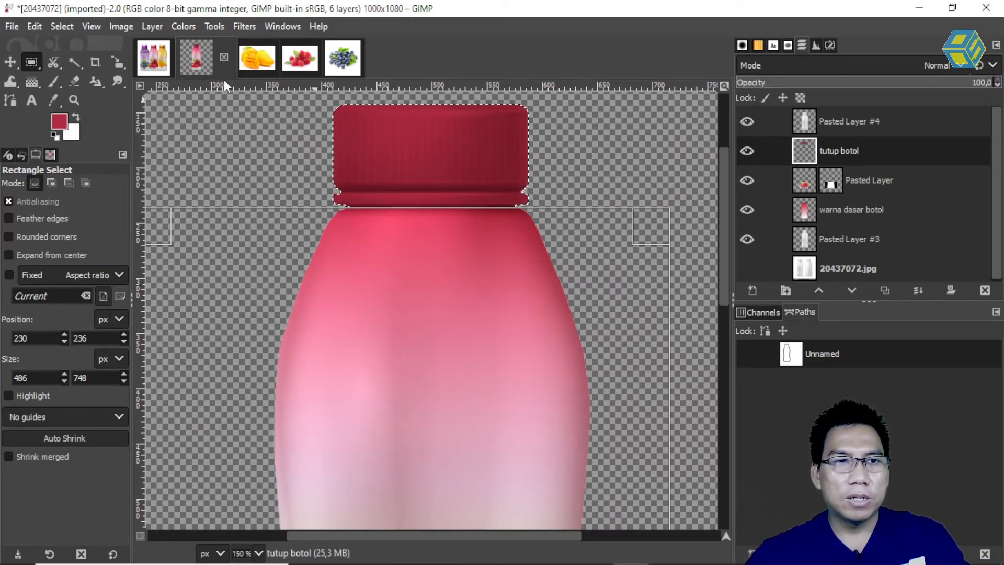
{"action": "left_click", "coordinate": [11, 62]}
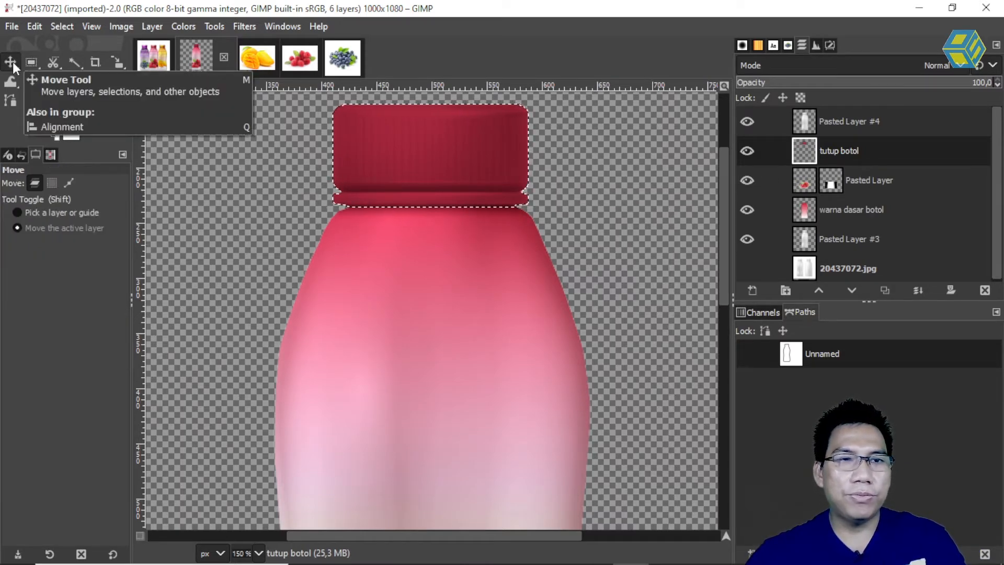
{"action": "key", "text": "ctrl+shift+a"}
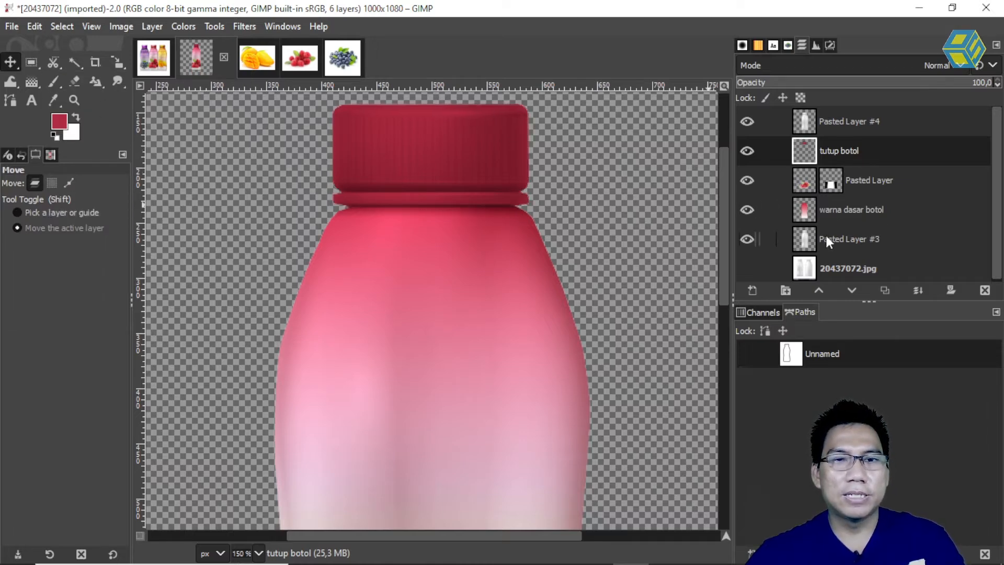
View the whole bottle and compare its cap colour with the red cap in the finished LABEL MINUMAN design.
{"action": "key", "text": "ctrl"}
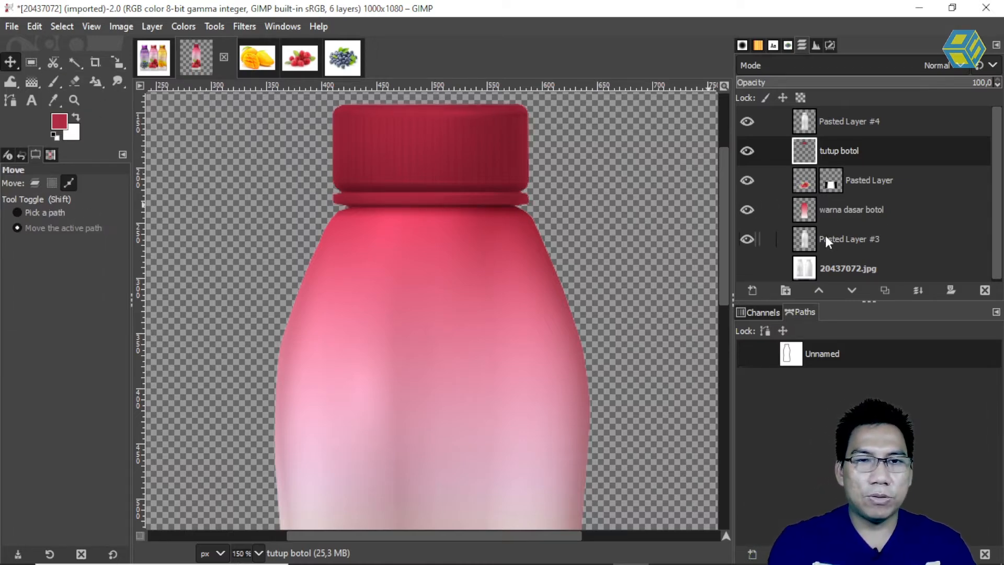
{"action": "key", "text": "minus"}
{"action": "key", "text": "minus"}
{"action": "key", "text": "minus"}
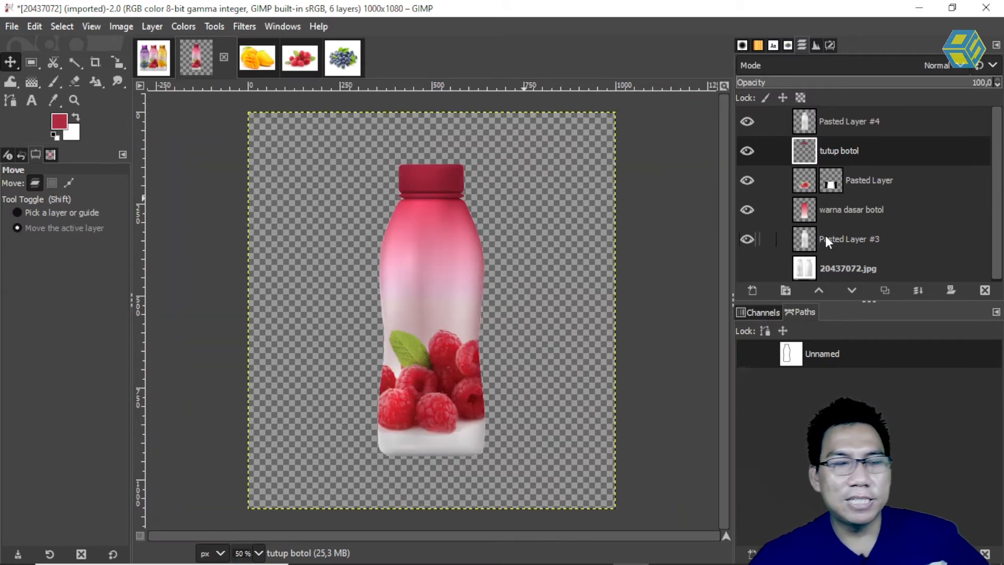
{"action": "left_click", "coordinate": [154, 58]}
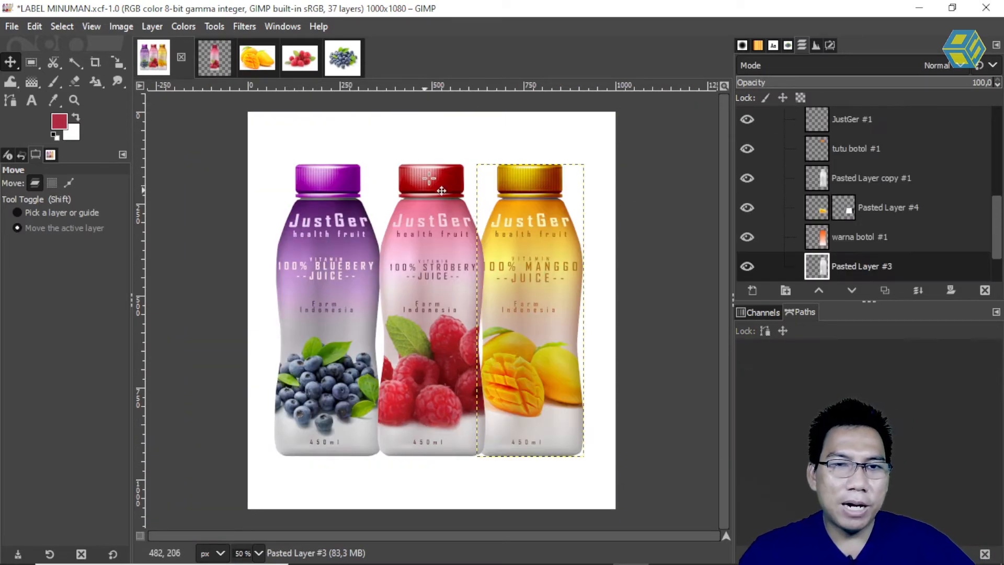
{"action": "left_click", "coordinate": [209, 59]}
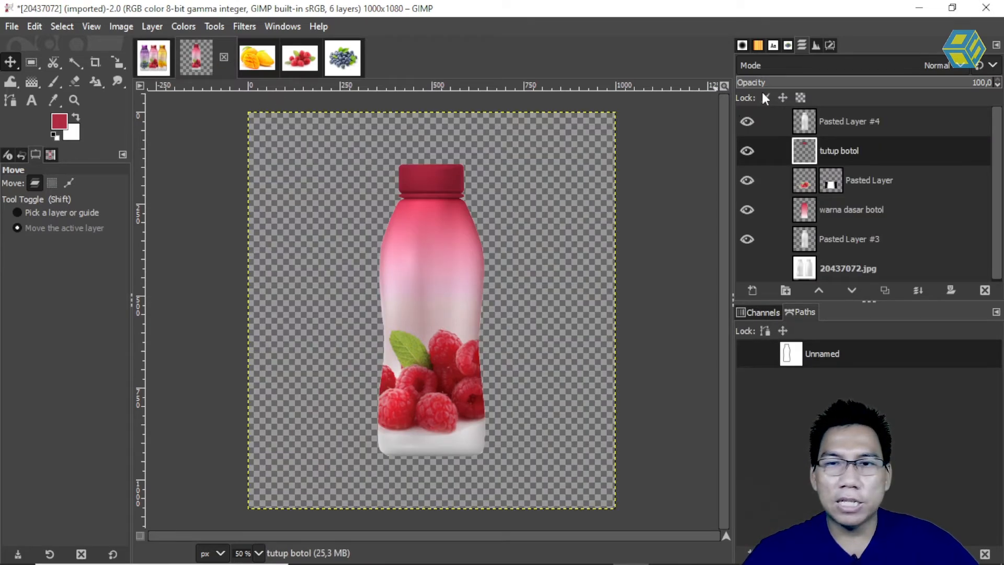
Adjust the tutup botol layer with Hue-Saturation: hue -6.6, lightness about 17 and saturation 51.8.
{"action": "left_click", "coordinate": [828, 120]}
{"action": "left_click", "coordinate": [823, 152]}
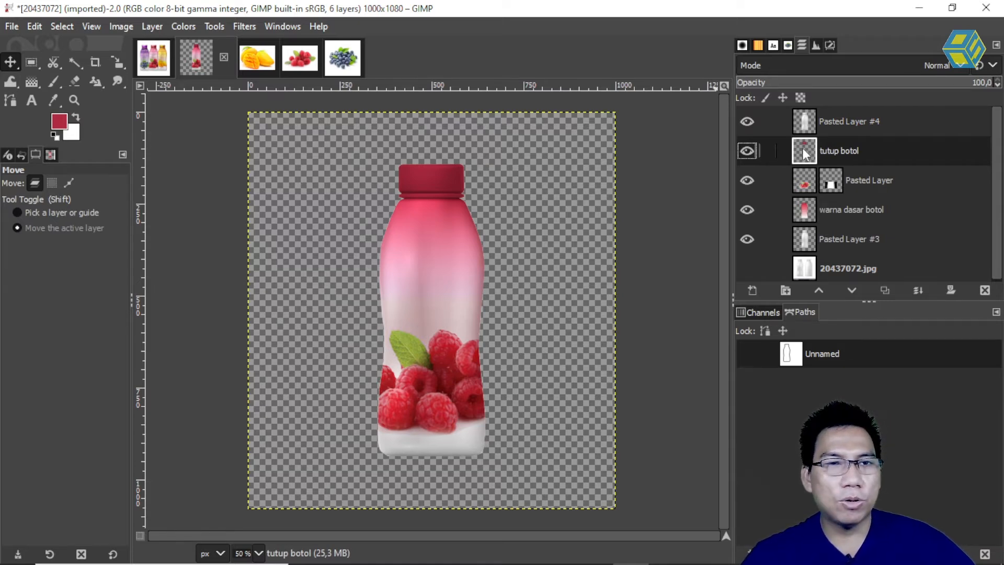
{"action": "left_click", "coordinate": [188, 25]}
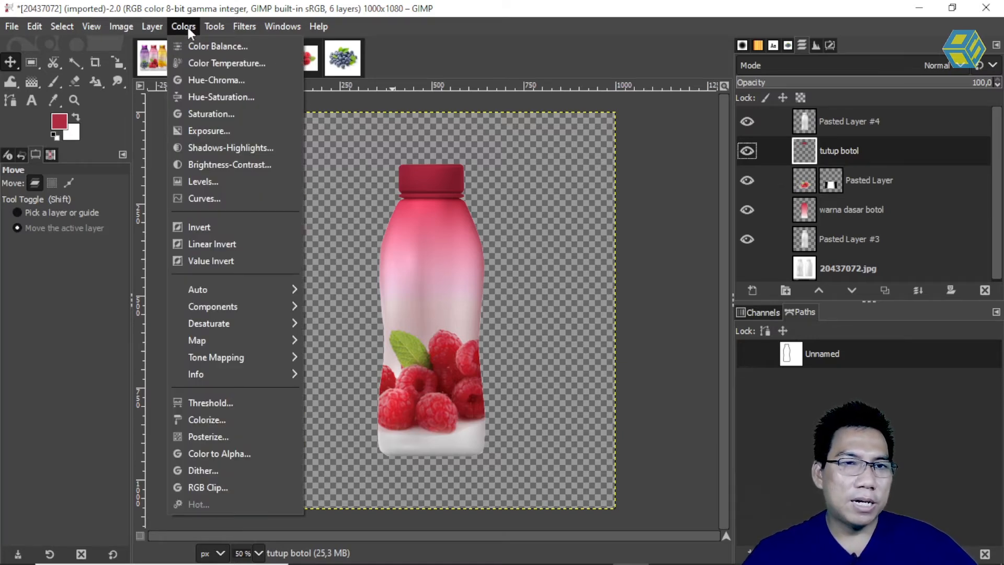
{"action": "left_click", "coordinate": [221, 97]}
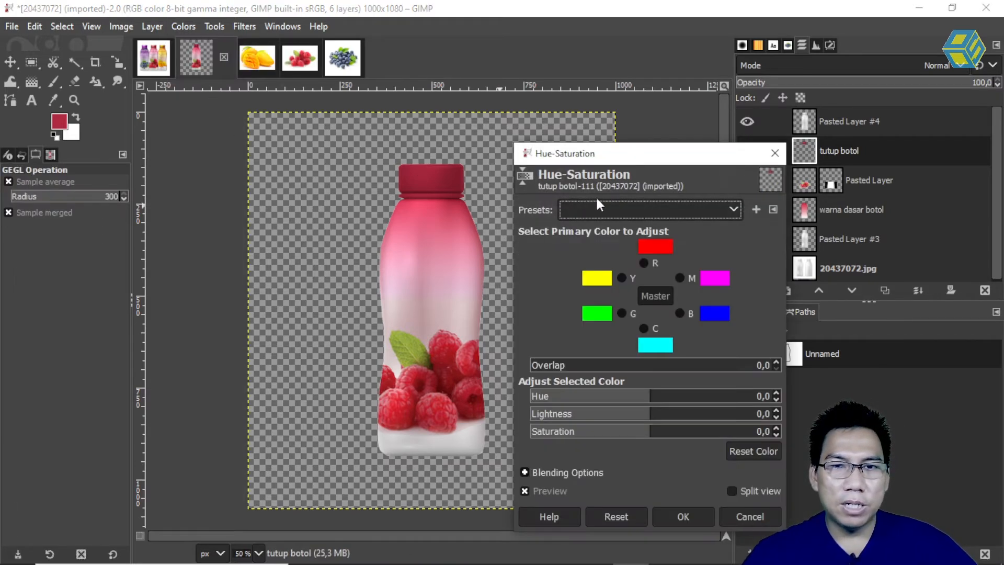
{"action": "left_click_drag", "start_coordinate": [635, 157], "coordinate": [678, 224]}
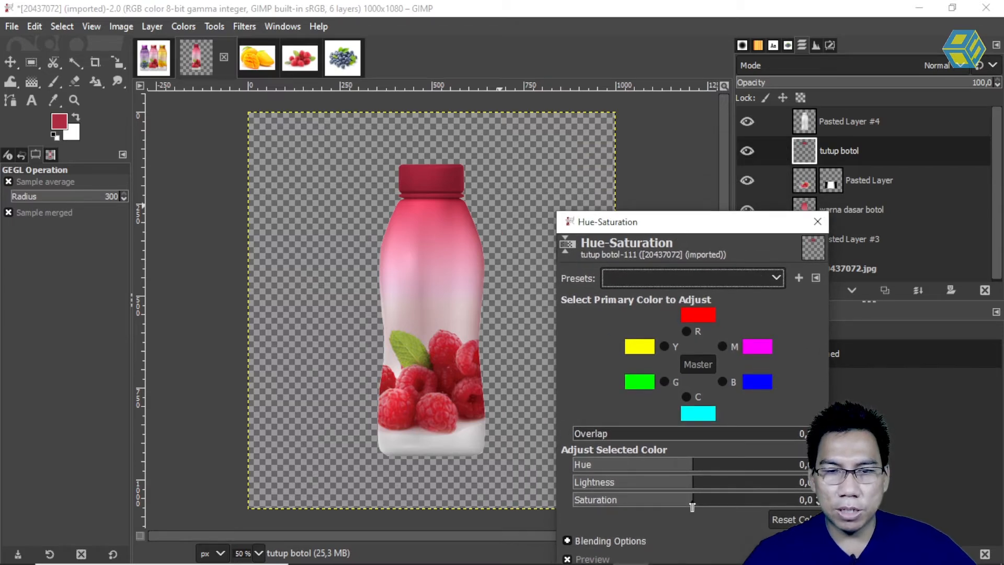
{"action": "left_click_drag", "start_coordinate": [693, 484], "coordinate": [753, 499]}
{"action": "mouse_move", "coordinate": [758, 498]}
{"action": "left_mouse_down"}
{"action": "mouse_move", "coordinate": [729, 498]}
{"action": "mouse_move", "coordinate": [757, 497]}
{"action": "left_mouse_up"}
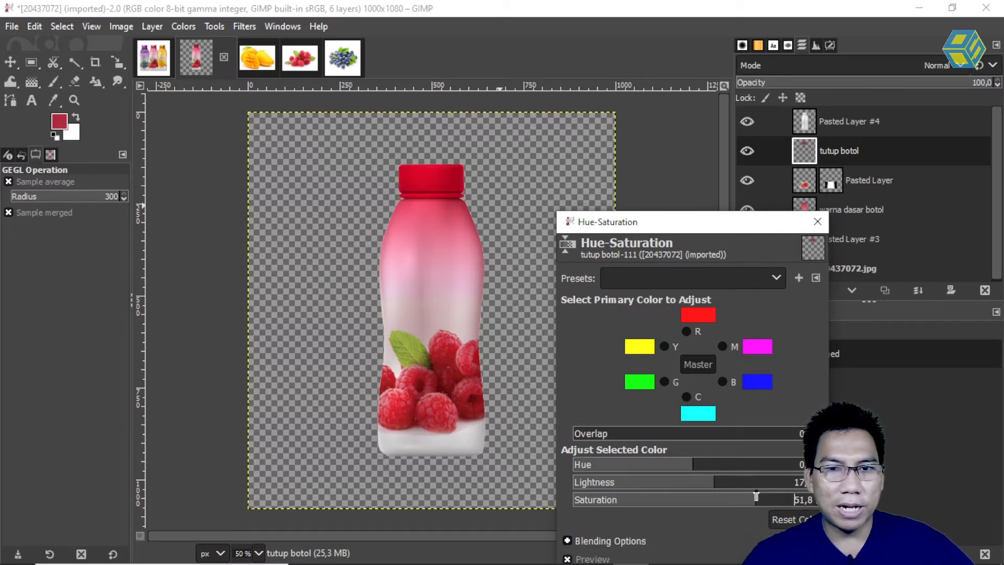
{"action": "mouse_move", "coordinate": [694, 467]}
{"action": "left_mouse_down"}
{"action": "mouse_move", "coordinate": [745, 465]}
{"action": "mouse_move", "coordinate": [690, 464]}
{"action": "left_mouse_up"}
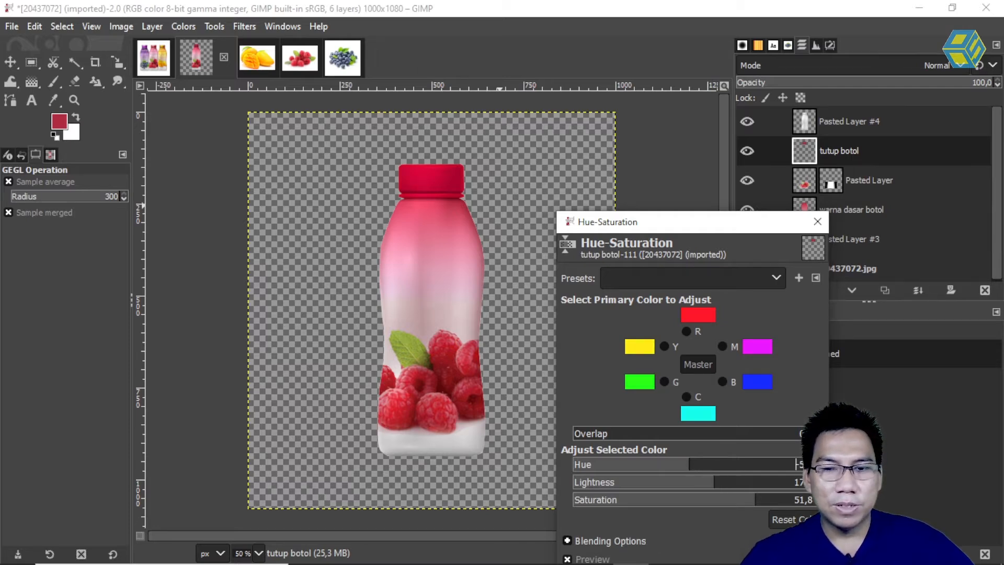
{"action": "left_click_drag", "start_coordinate": [769, 233], "coordinate": [770, 177]}
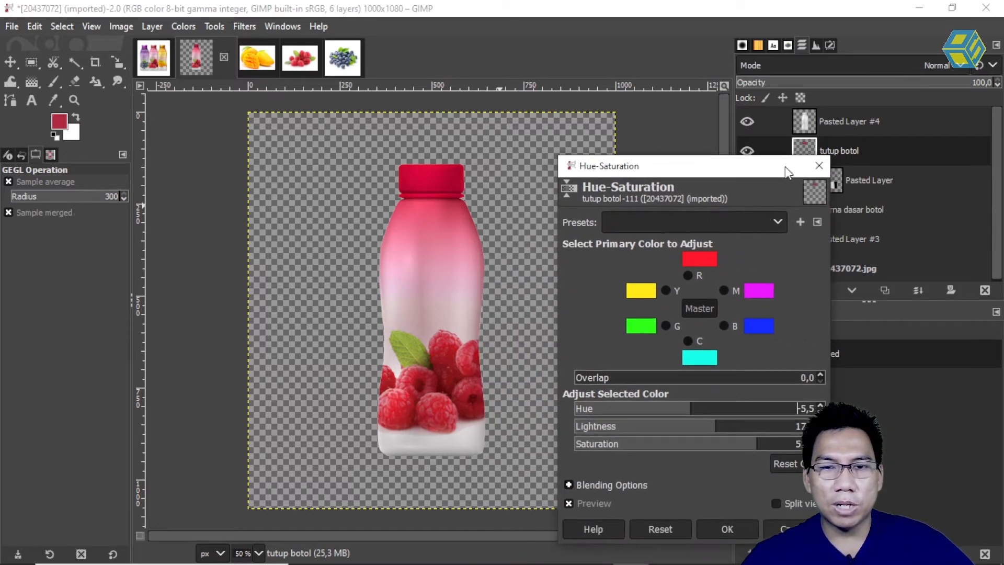
{"action": "left_click_drag", "start_coordinate": [689, 408], "coordinate": [691, 407]}
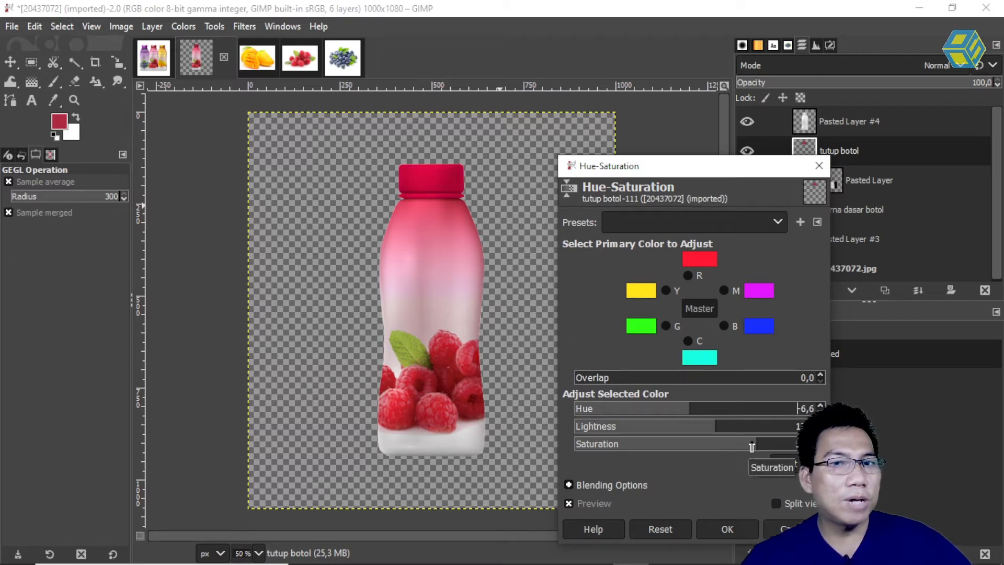
{"action": "left_click", "coordinate": [732, 532]}
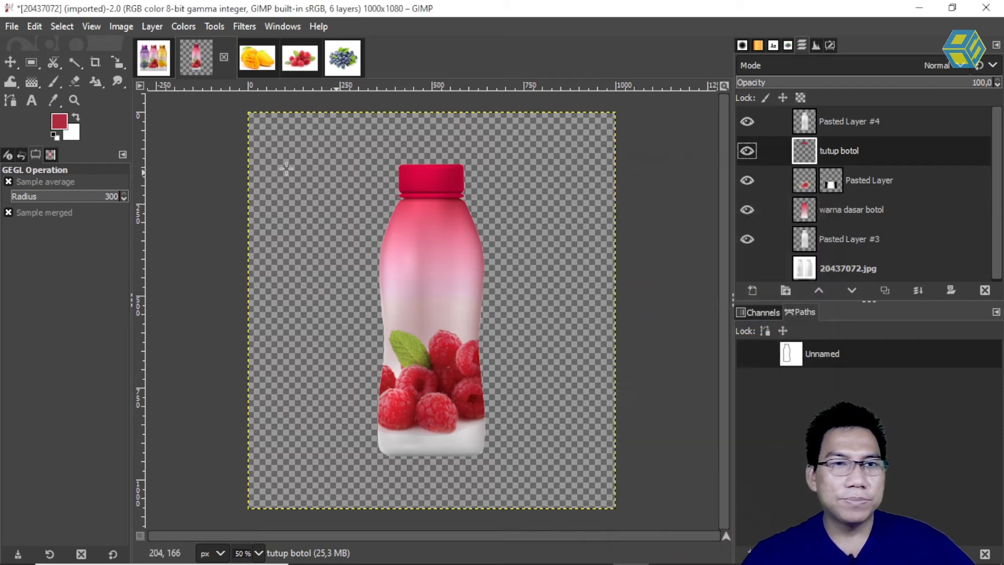
Check the recoloured bottle against the finished three-bottle design, examining the cap and label text.
{"action": "left_click", "coordinate": [151, 56]}
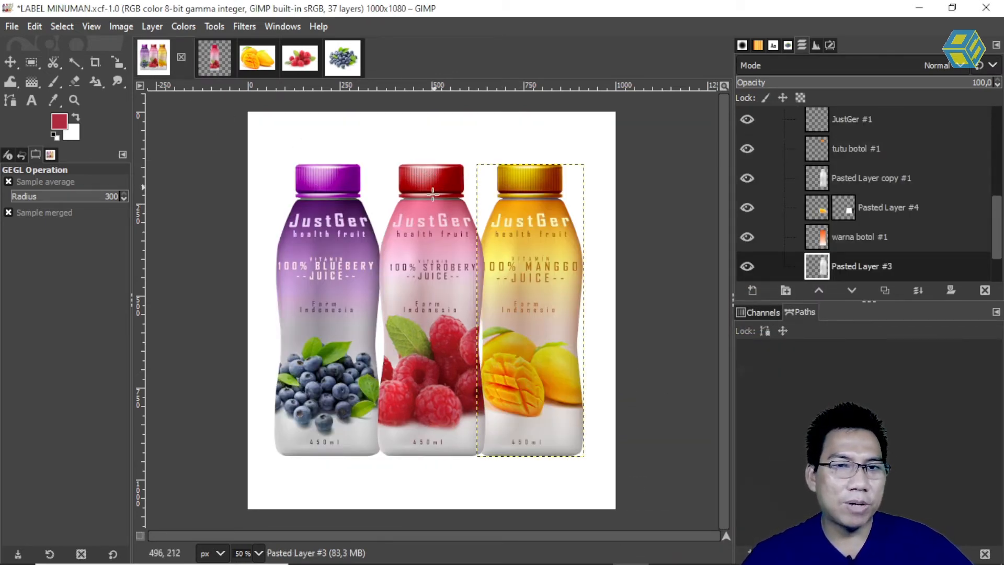
{"action": "left_click", "coordinate": [213, 56]}
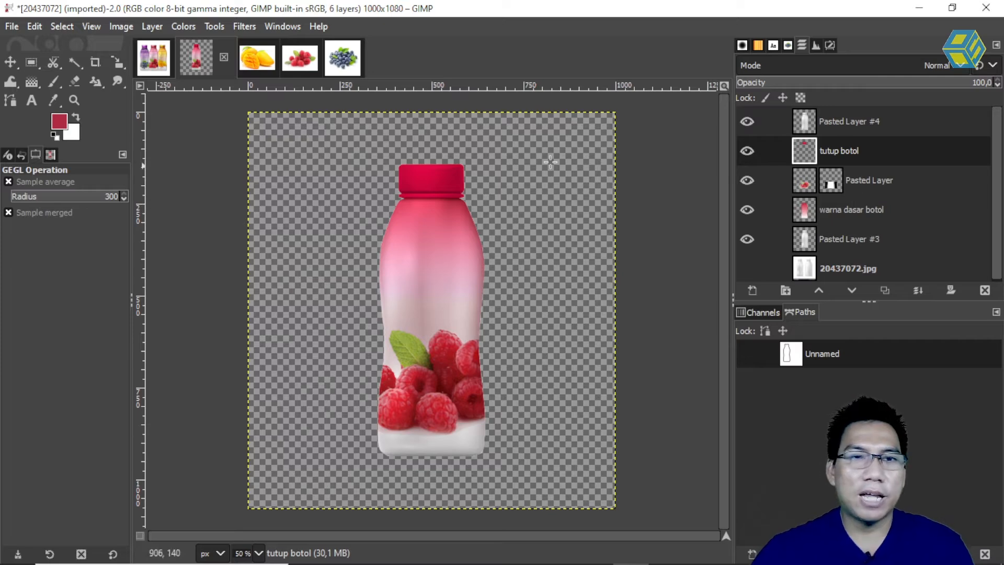
{"action": "left_click", "coordinate": [165, 55]}
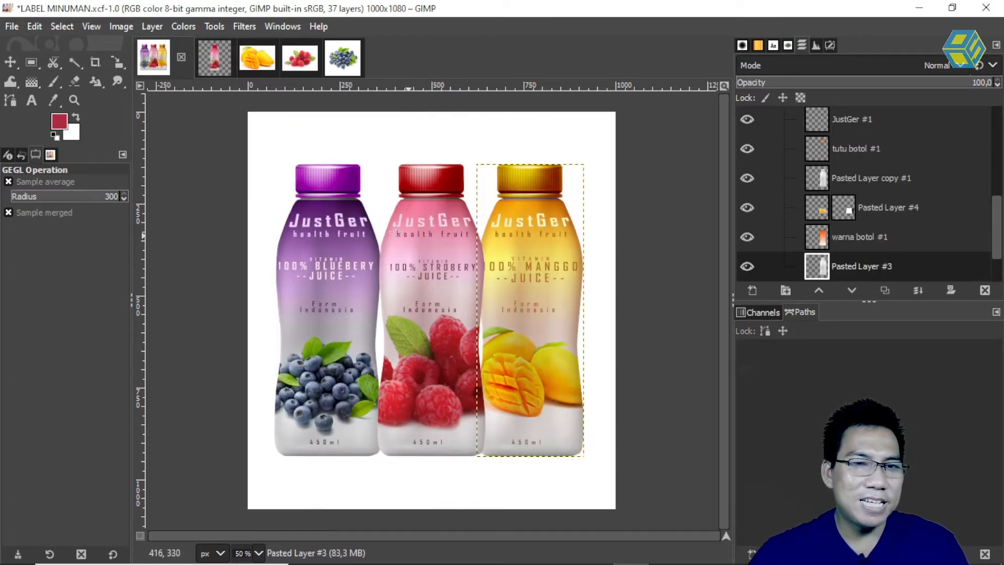
{"action": "left_click", "coordinate": [218, 55]}
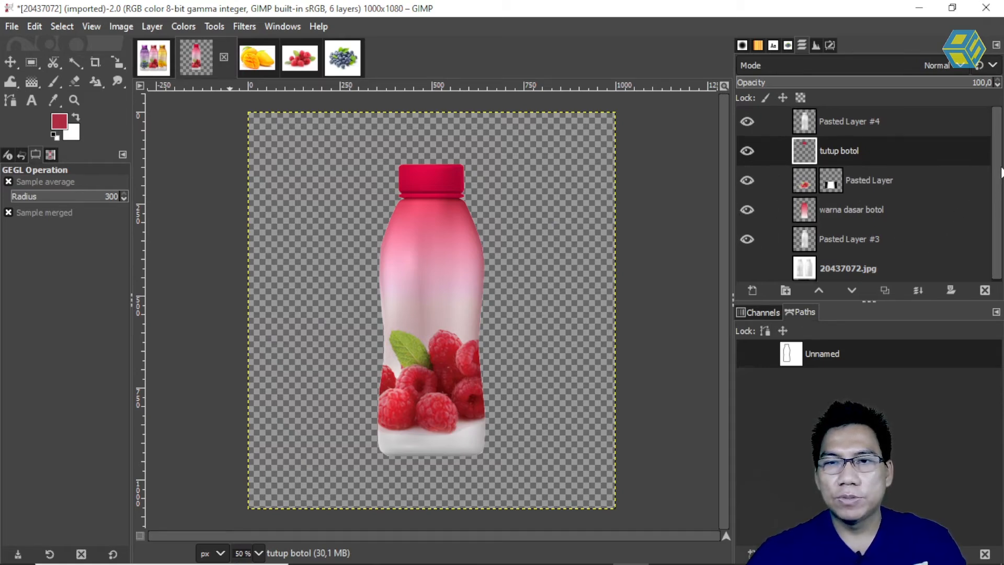
Make Pasted Layer #4 active and copy the brand name justGer from the text informasi file in Notepad.
{"action": "left_click", "coordinate": [883, 181]}
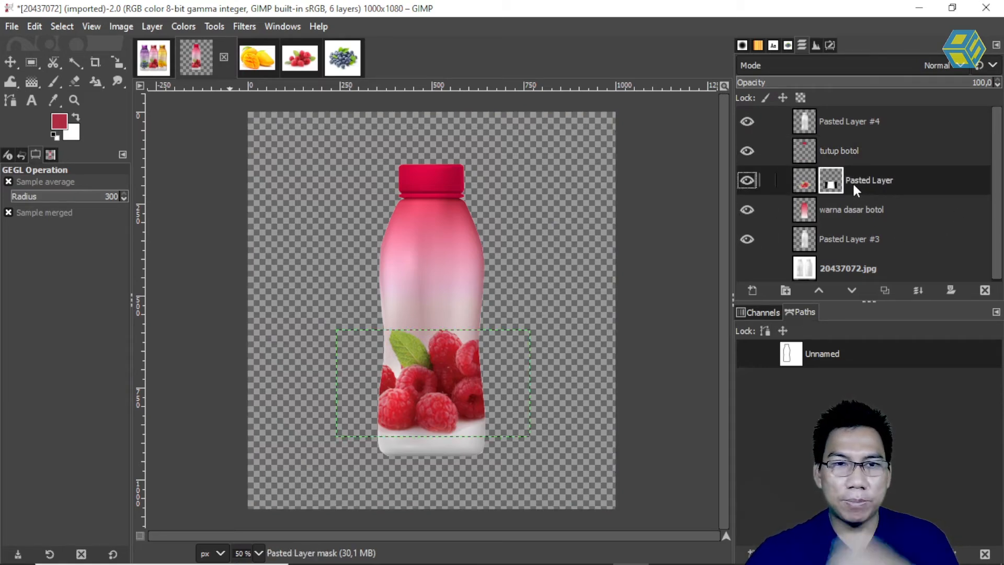
{"action": "left_click", "coordinate": [836, 119]}
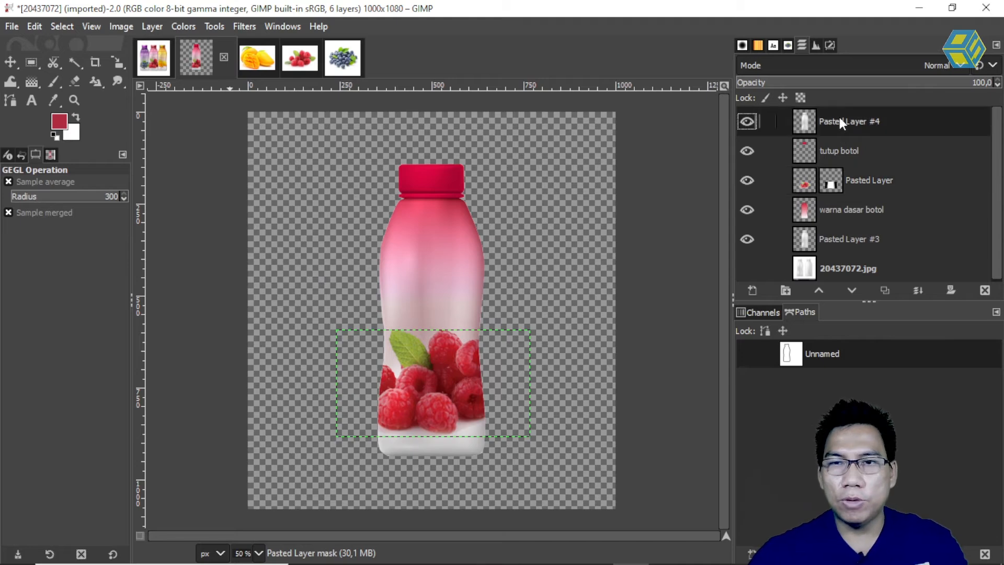
{"action": "left_click", "coordinate": [666, 557]}
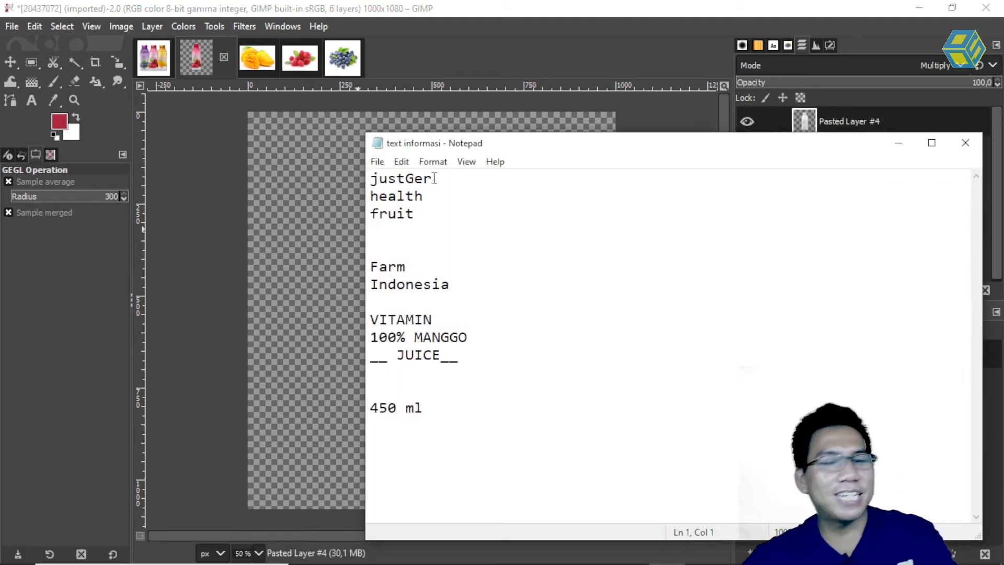
{"action": "left_click_drag", "start_coordinate": [434, 178], "coordinate": [361, 176]}
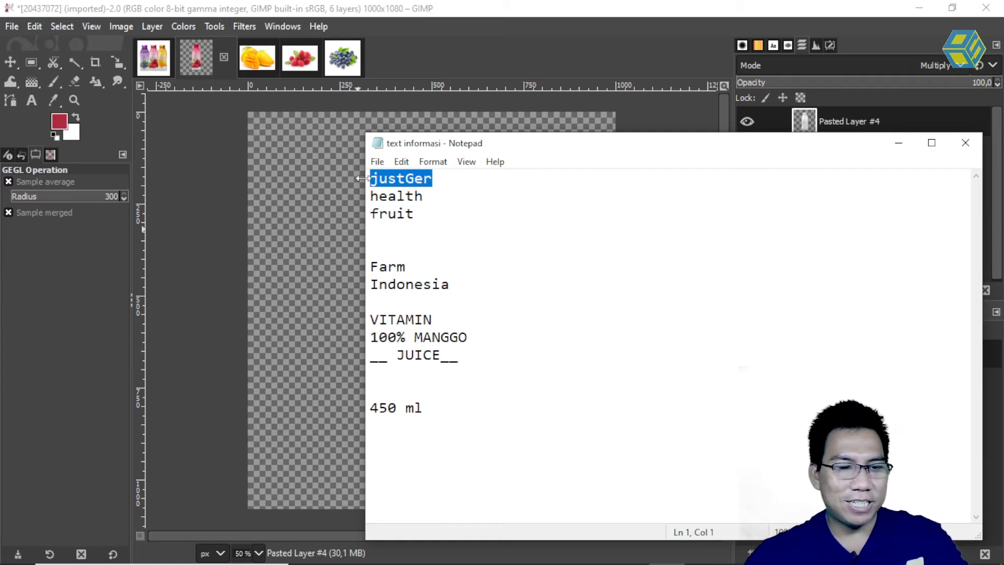
{"action": "left_click", "coordinate": [501, 65]}
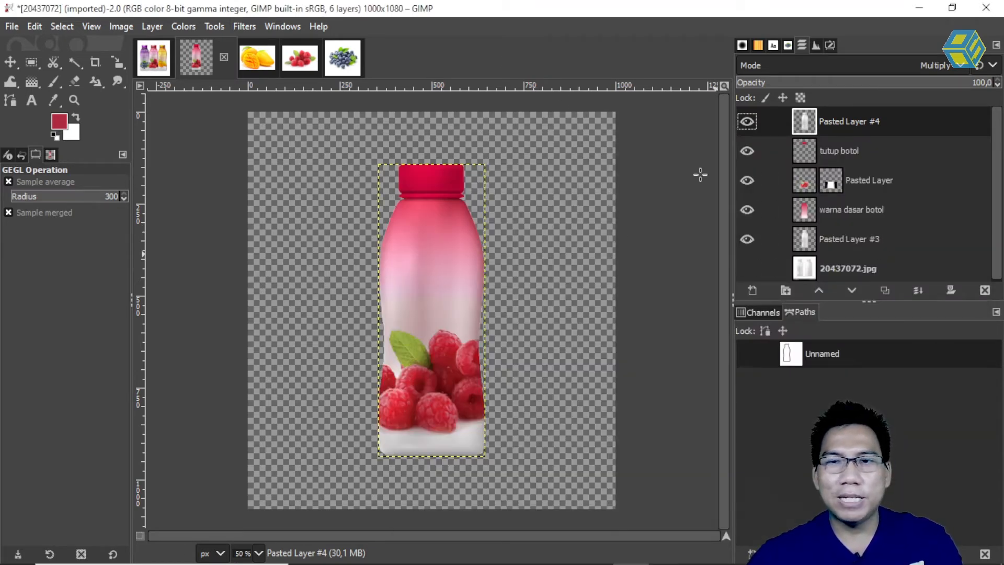
Add the text justGer across the bottle's shoulder in Agency FB Bold Condensed at 62 px and colour it light pink.
{"action": "left_click", "coordinate": [408, 226]}
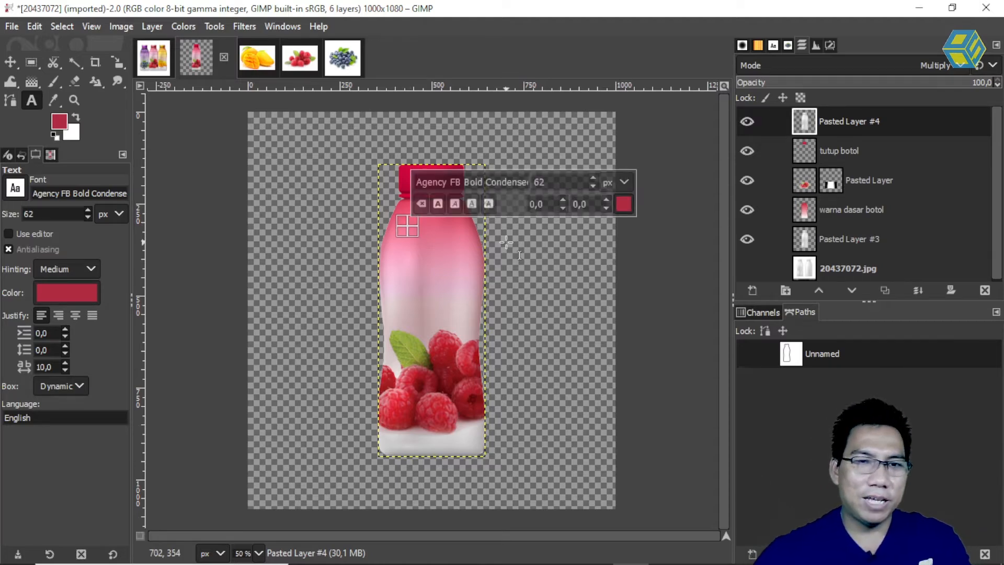
{"action": "left_click", "coordinate": [622, 205]}
{"action": "left_click_drag", "start_coordinate": [527, 160], "coordinate": [517, 134]}
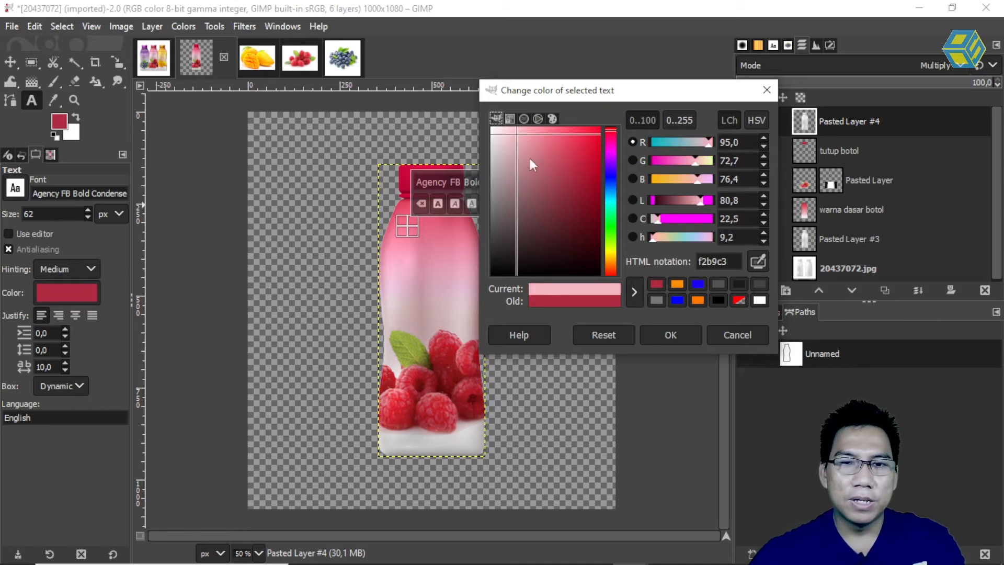
{"action": "left_click", "coordinate": [669, 335]}
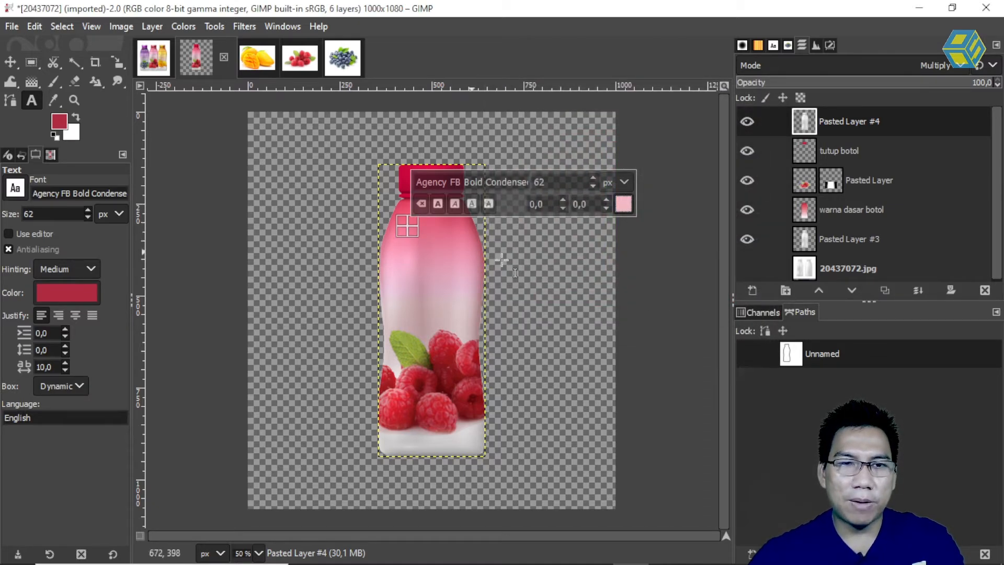
{"action": "type", "text": "justGer"}
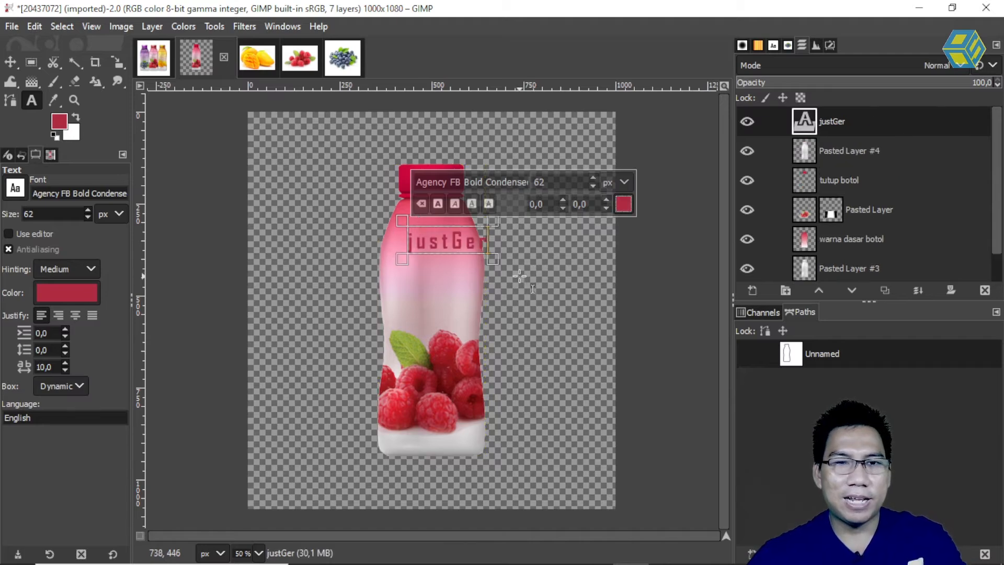
{"action": "left_click_drag", "start_coordinate": [408, 242], "coordinate": [485, 245]}
{"action": "left_click", "coordinate": [622, 205]}
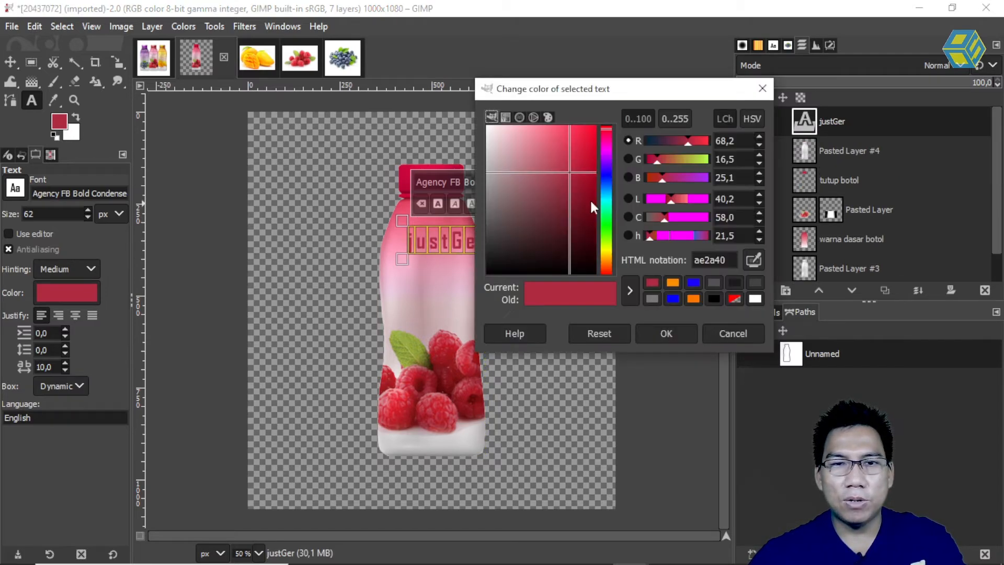
{"action": "left_click", "coordinate": [507, 139]}
{"action": "left_click", "coordinate": [665, 334]}
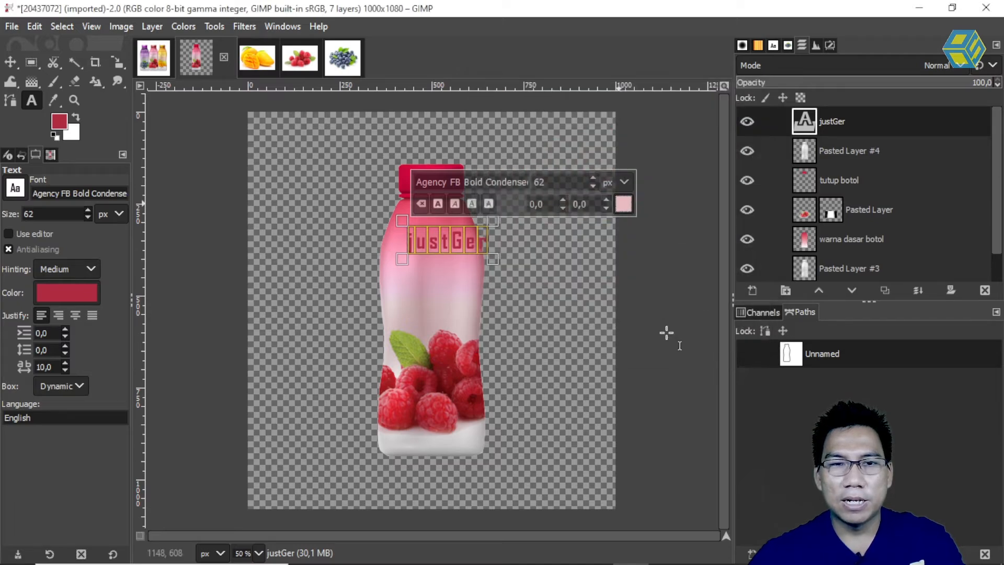
Move the justGer text up and centre it on the bottle's shoulder just below the cap.
{"action": "key", "text": "m"}
{"action": "left_click_drag", "start_coordinate": [448, 256], "coordinate": [433, 238]}
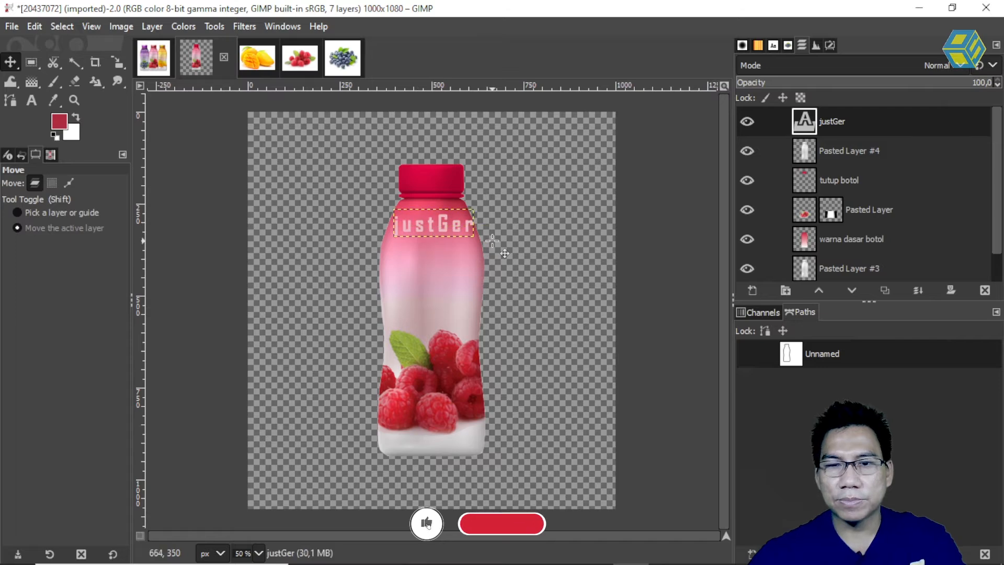
{"action": "key", "text": "minus"}
{"action": "key", "text": "1"}
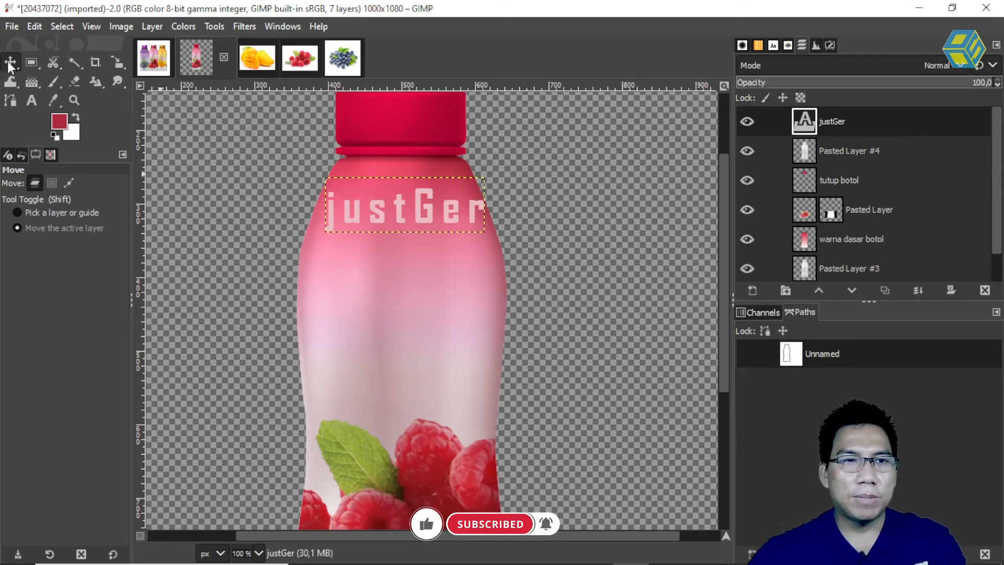
{"action": "left_click_drag", "start_coordinate": [378, 216], "coordinate": [374, 220]}
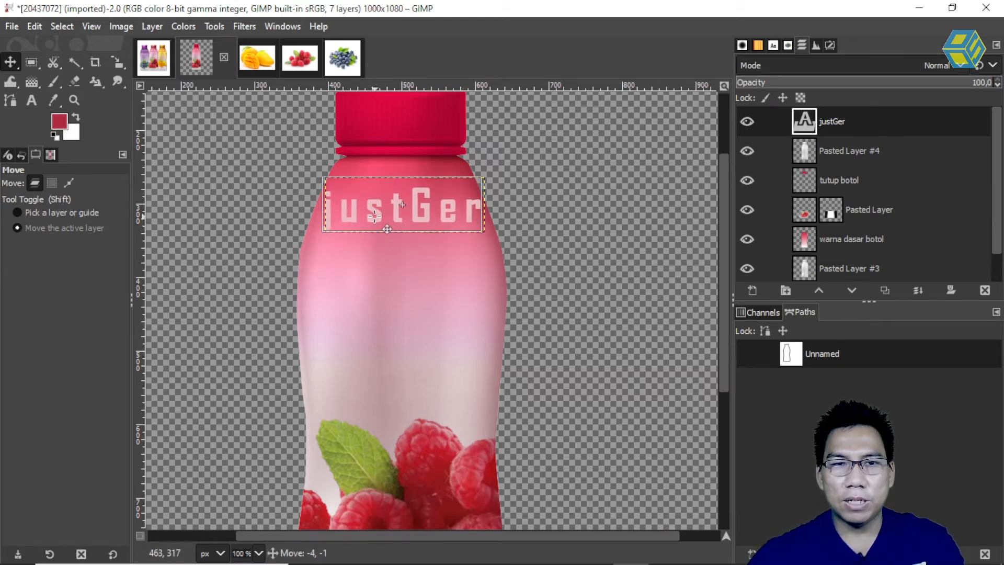
Reduce the font size of the justGer text to 50 px.
{"action": "double_click", "coordinate": [804, 123]}
{"action": "left_click_drag", "start_coordinate": [327, 208], "coordinate": [480, 211]}
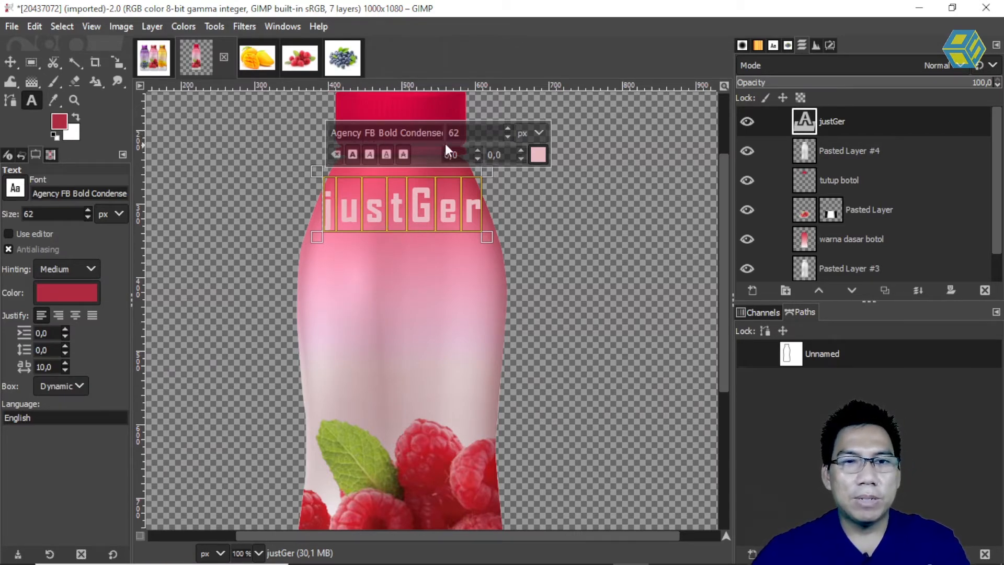
{"action": "key", "text": "Down"}
{"action": "key", "text": "Down"}
{"action": "key", "text": "Down"}
{"action": "key", "text": "Down"}
{"action": "key", "text": "Down"}
{"action": "key", "text": "Down"}
{"action": "key", "text": "Down"}
{"action": "key", "text": "Down"}
{"action": "key", "text": "Down"}
{"action": "key", "text": "Down"}
{"action": "key", "text": "Down"}
{"action": "key", "text": "Down"}
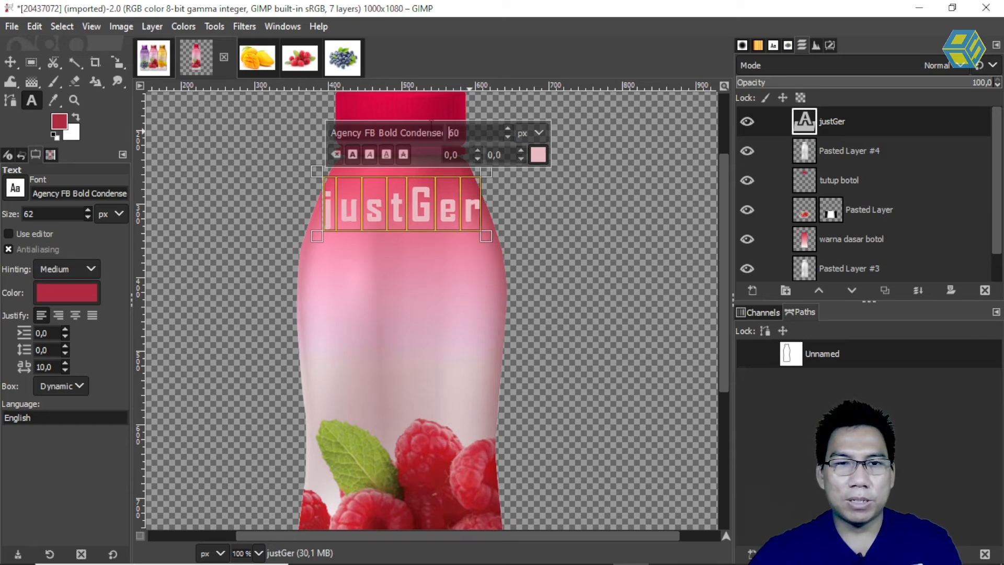
Change the justGer text to a paler pink and recentre it on the bottle's shoulder.
{"action": "left_click", "coordinate": [536, 153]}
{"action": "left_click_drag", "start_coordinate": [425, 87], "coordinate": [419, 79]}
{"action": "left_click", "coordinate": [581, 283]}
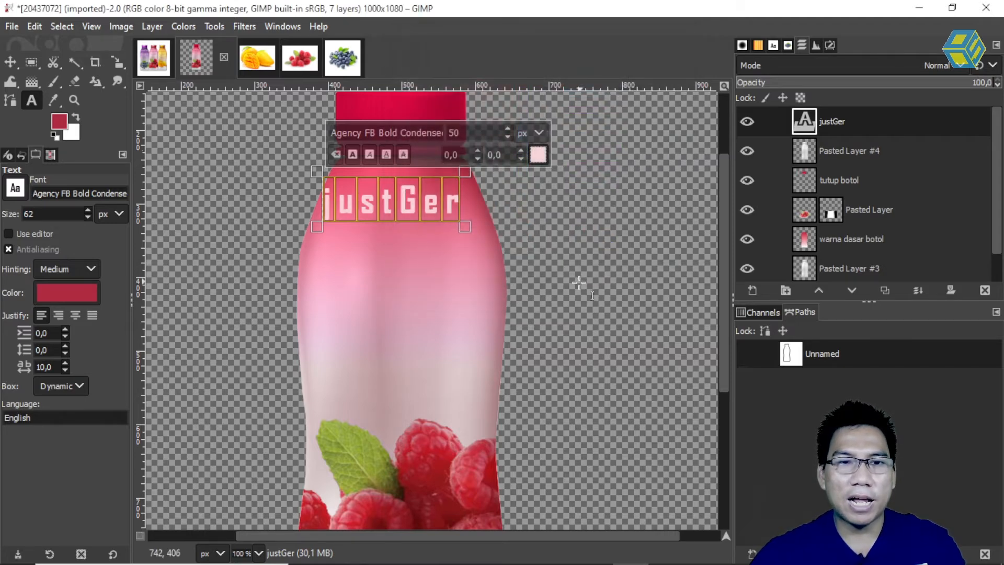
{"action": "left_click", "coordinate": [10, 63]}
{"action": "left_click_drag", "start_coordinate": [392, 206], "coordinate": [399, 205]}
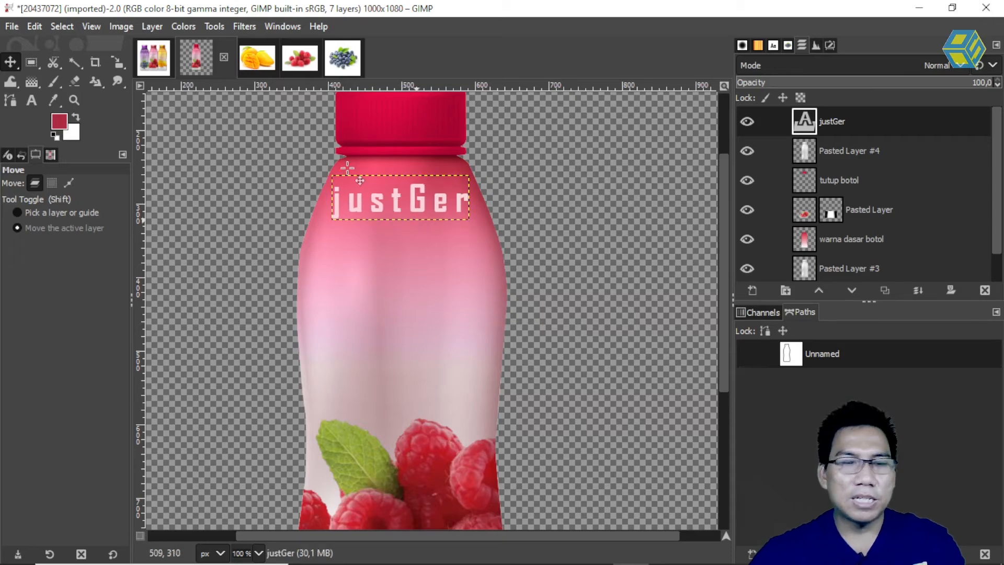
Try a 3D Transform on the justGer text with angles X -6.98, Y 35.21 and Z 1.99.
{"action": "left_click", "coordinate": [120, 61]}
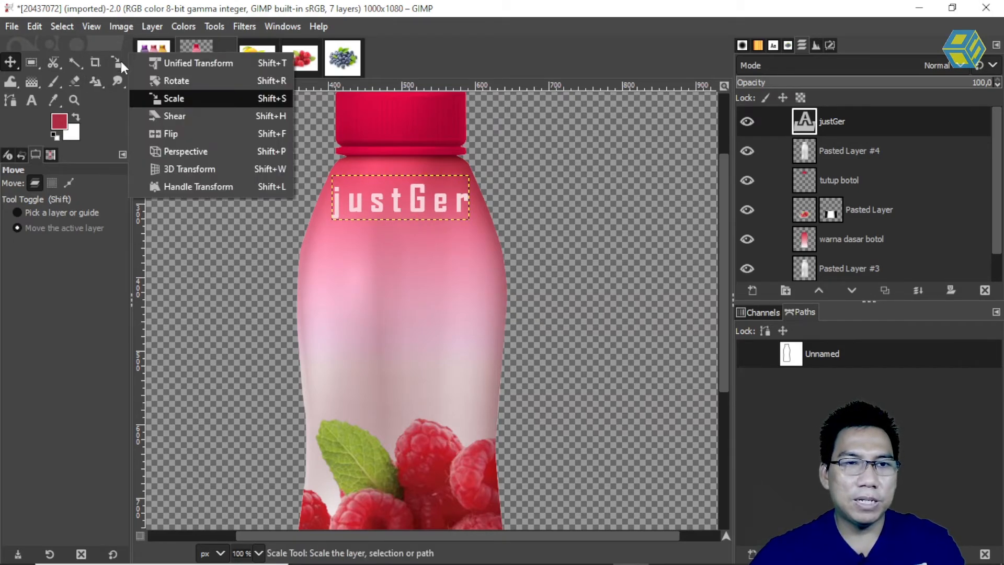
{"action": "left_click", "coordinate": [195, 168]}
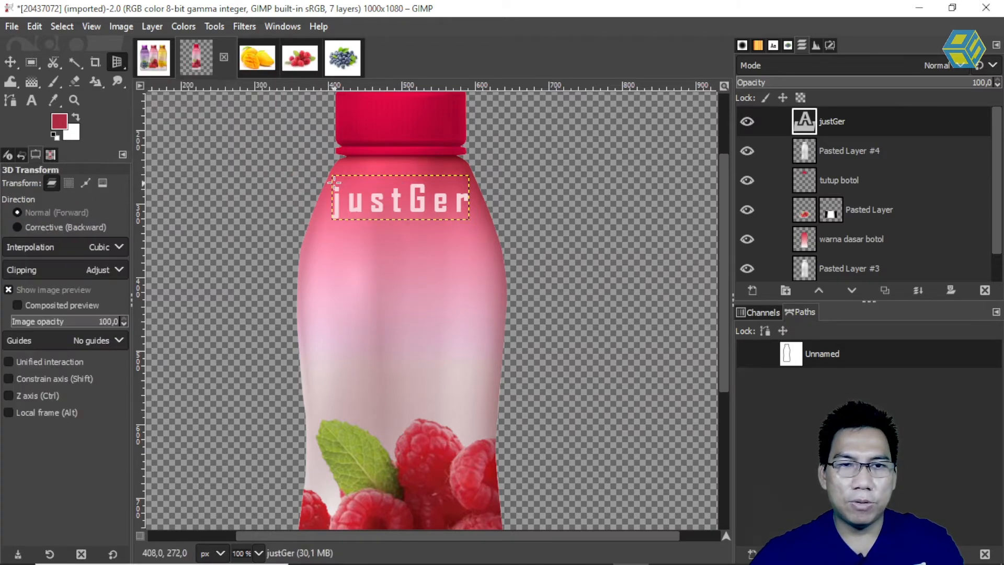
{"action": "left_click_drag", "start_coordinate": [350, 195], "coordinate": [476, 219]}
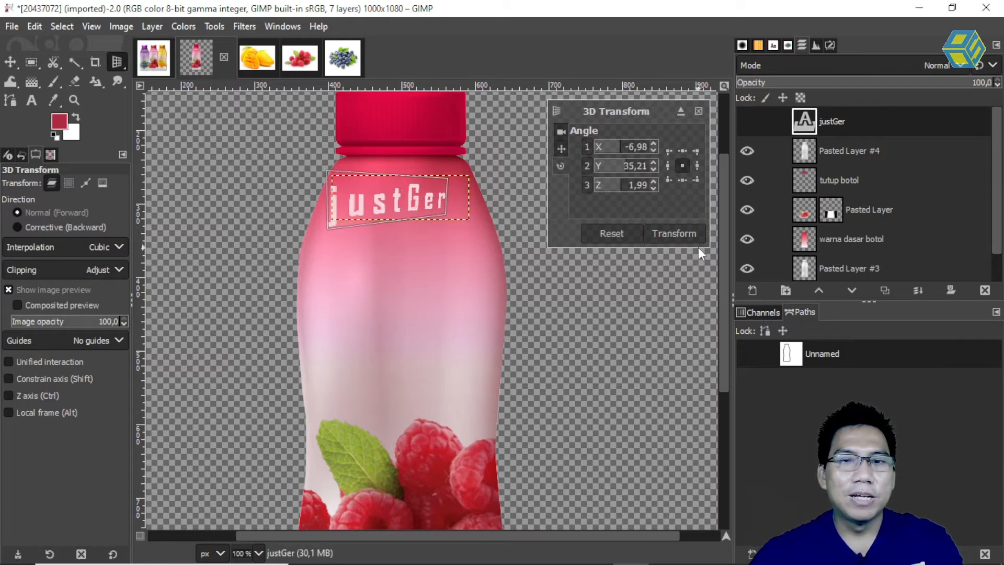
{"action": "left_click", "coordinate": [668, 232]}
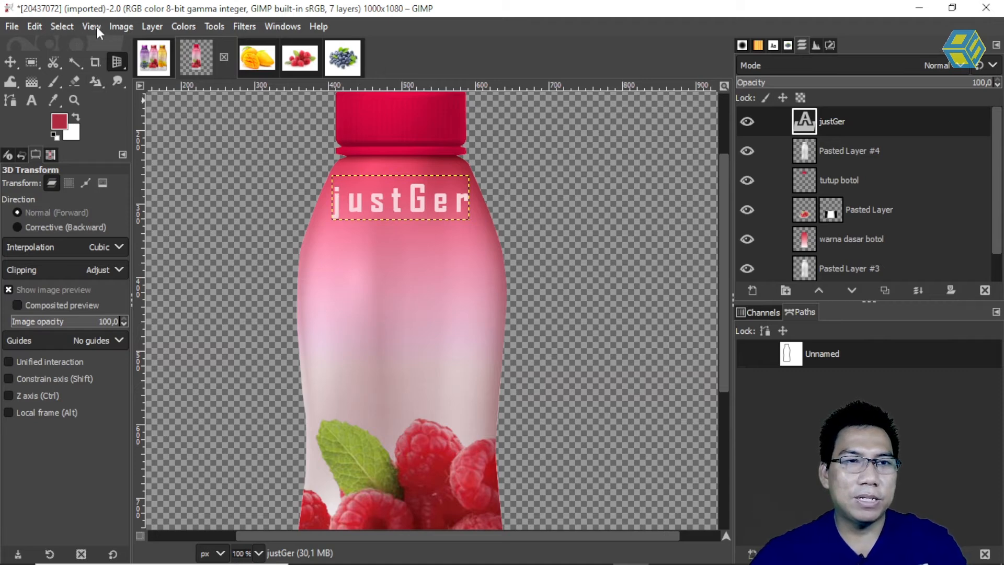
Narrow the upper edge of the justGer text with Perspective and shift the text slightly up toward the cap.
{"action": "left_click", "coordinate": [118, 65]}
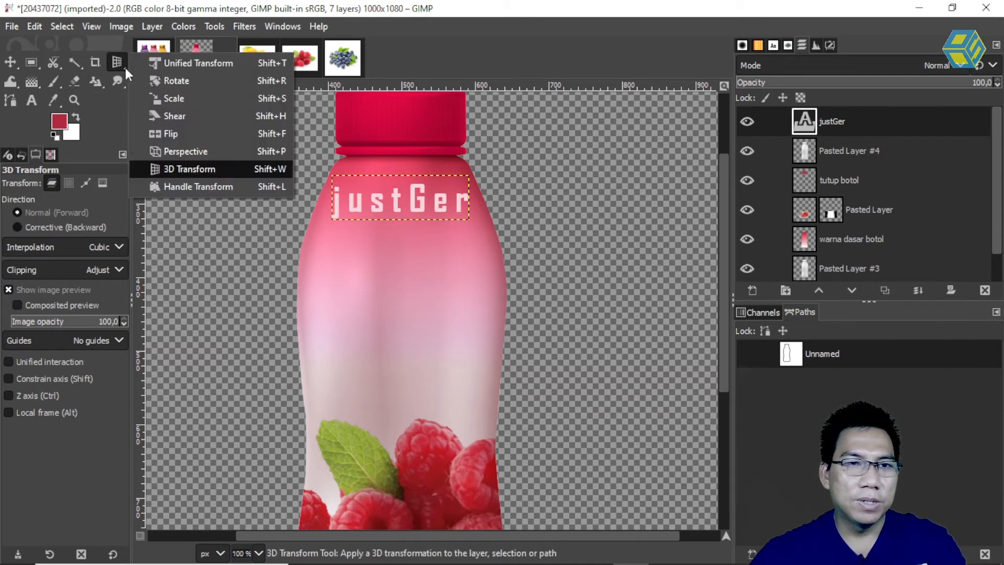
{"action": "left_click", "coordinate": [196, 153]}
{"action": "left_click", "coordinate": [386, 214]}
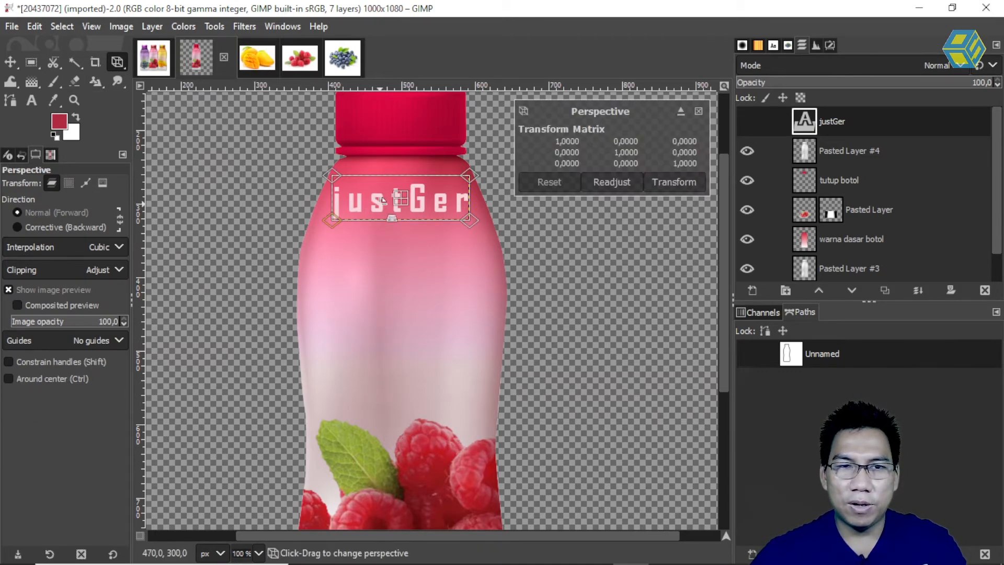
{"action": "mouse_move", "coordinate": [334, 178]}
{"action": "left_mouse_down"}
{"action": "mouse_move", "coordinate": [348, 176]}
{"action": "mouse_move", "coordinate": [338, 173]}
{"action": "left_mouse_up"}
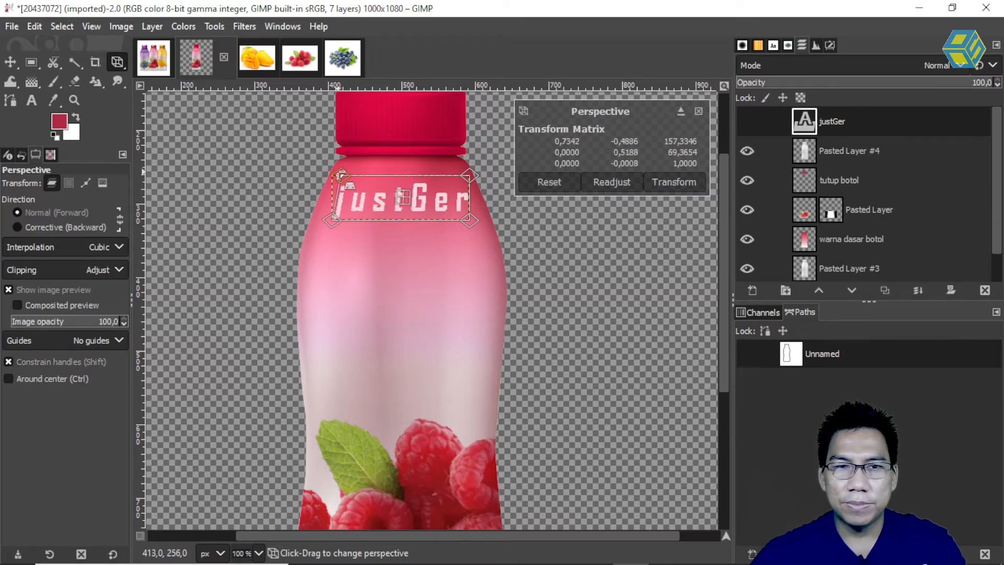
{"action": "left_click_drag", "start_coordinate": [465, 174], "coordinate": [459, 175]}
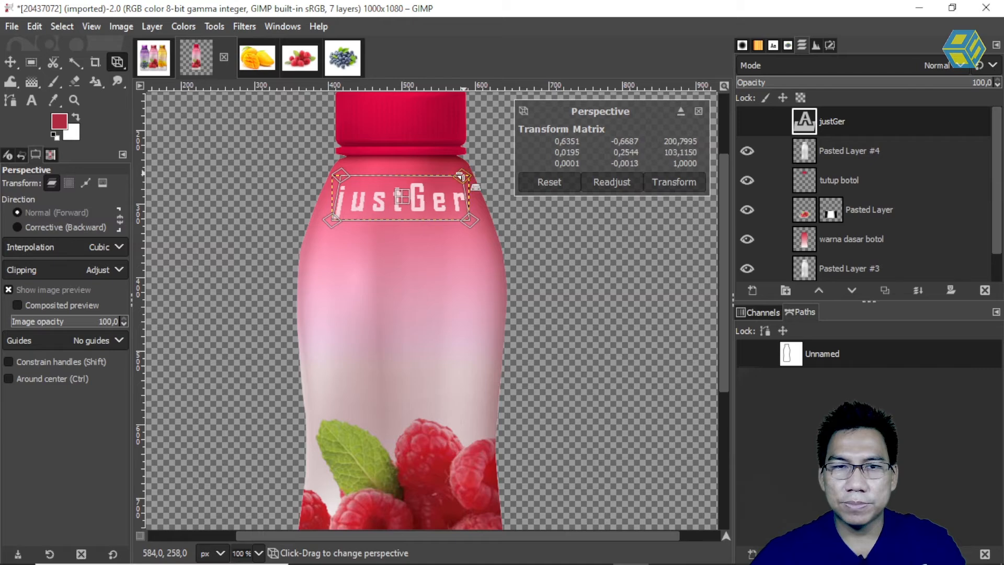
{"action": "key", "text": "m"}
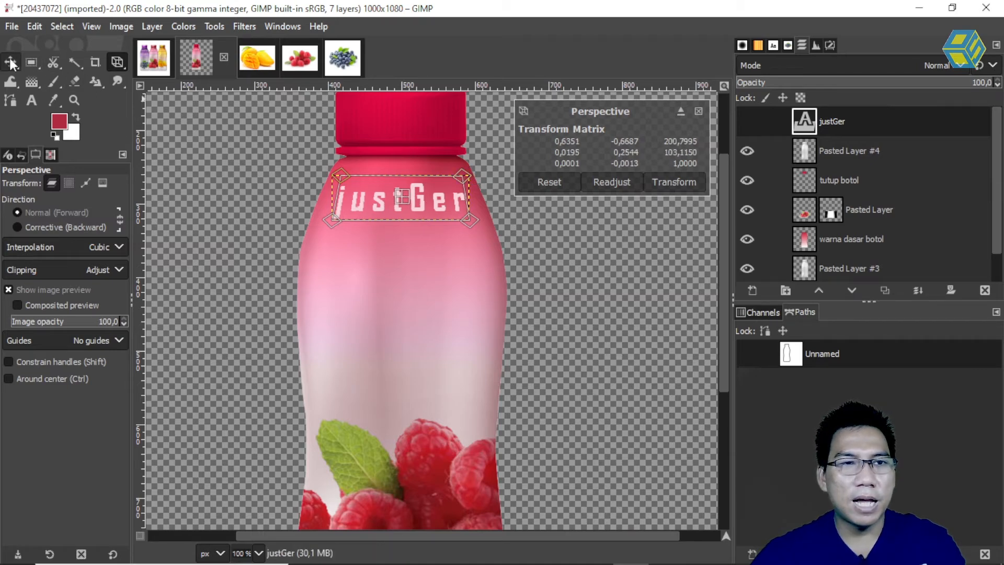
{"action": "left_click_drag", "start_coordinate": [448, 223], "coordinate": [450, 216]}
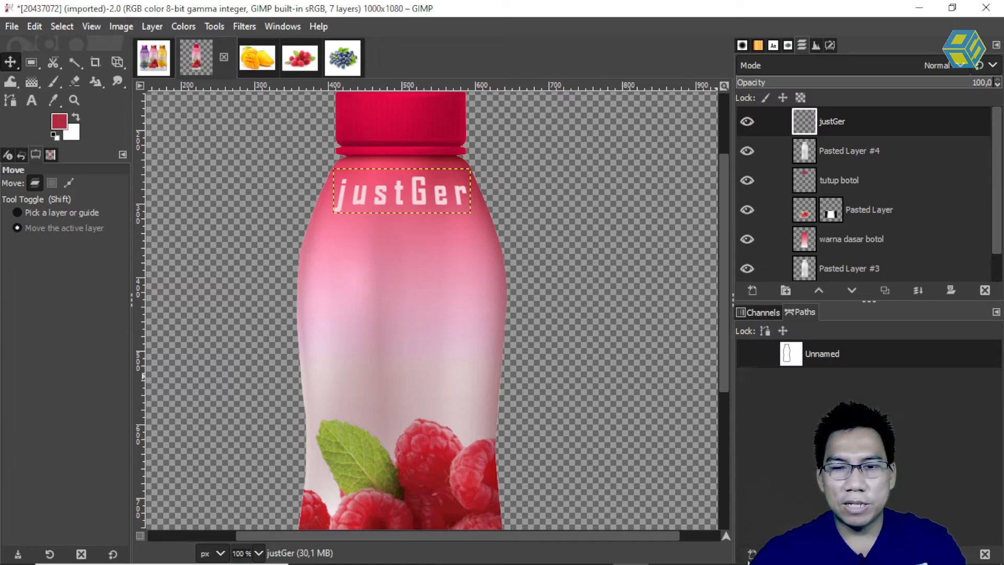
Review the remaining label wording in Notepad and the text layers of the mango bottle in the LABEL MINUMAN design.
{"action": "left_click", "coordinate": [668, 554]}
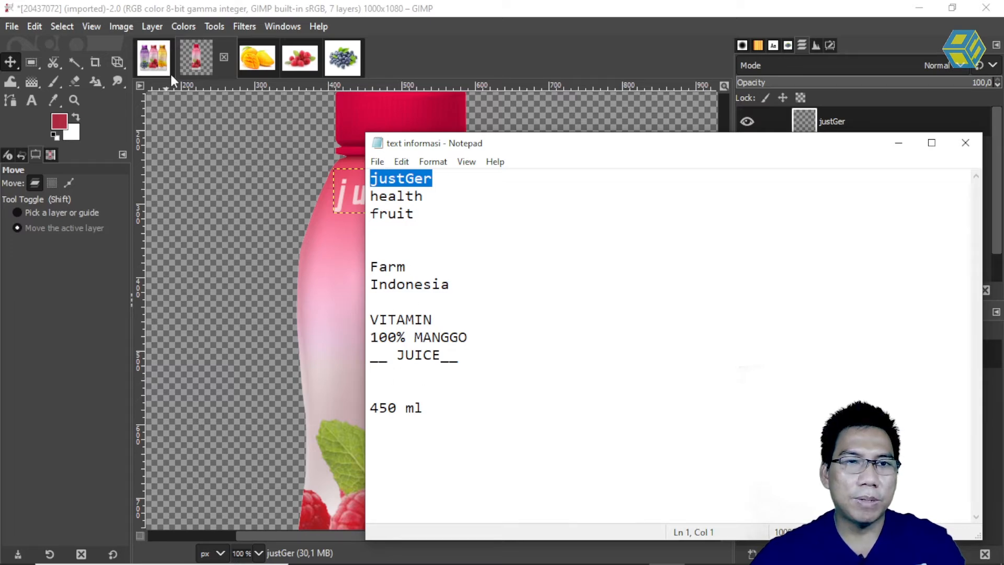
{"action": "left_click", "coordinate": [159, 57]}
{"action": "left_click_drag", "start_coordinate": [998, 233], "coordinate": [986, 180]}
{"action": "left_click", "coordinate": [856, 130]}
{"action": "left_click", "coordinate": [846, 162]}
{"action": "left_click", "coordinate": [846, 133]}
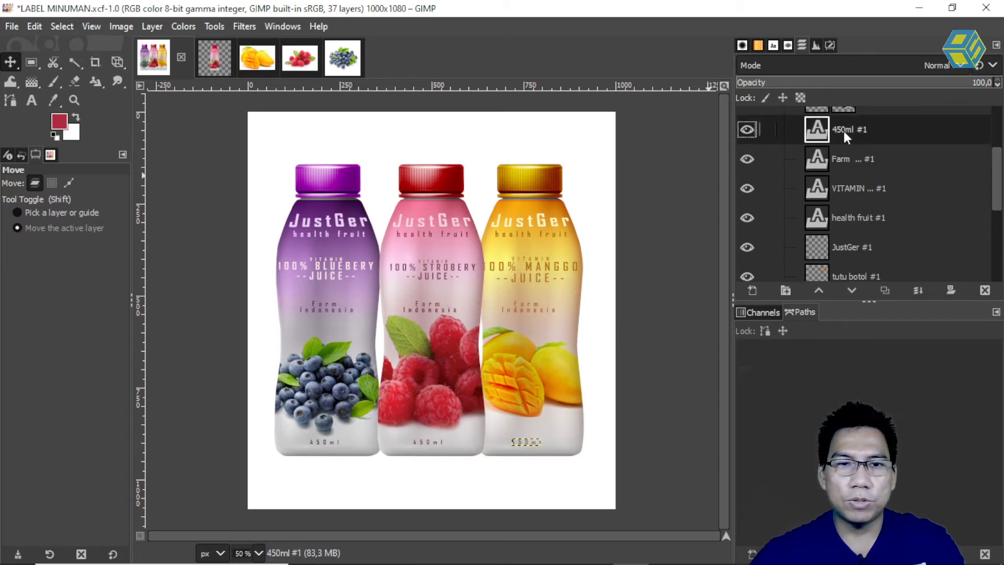
{"action": "scroll", "coordinate": [854, 149], "scroll_direction": "up", "scroll_amount": 4}
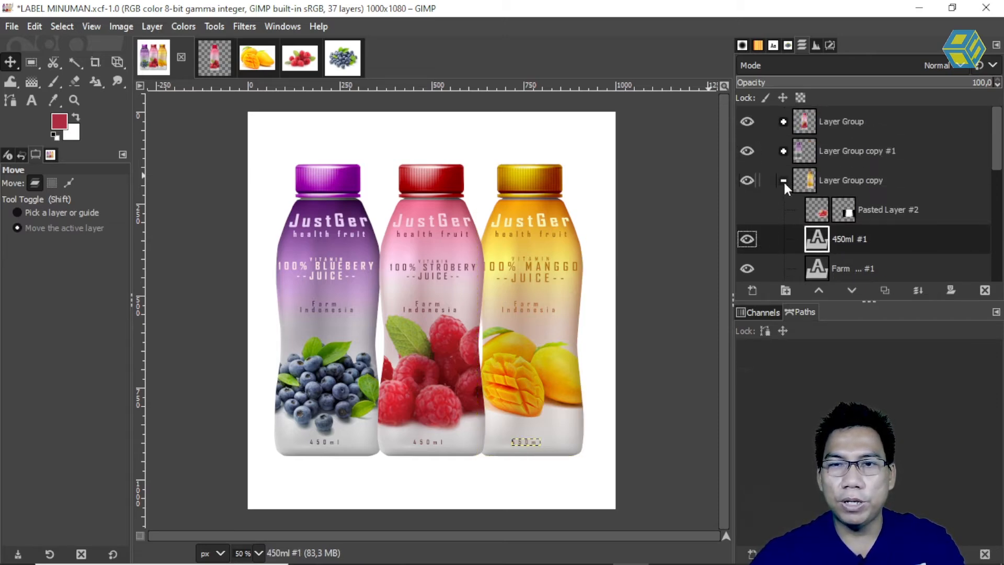
Copy the 450ml text layer from the raspberry bottle's layer group in LABEL MINUMAN and return to the new bottle image.
{"action": "left_click", "coordinate": [783, 180]}
{"action": "left_click", "coordinate": [784, 121]}
{"action": "scroll", "coordinate": [861, 170], "scroll_direction": "down", "scroll_amount": 3}
{"action": "scroll", "coordinate": [861, 172], "scroll_direction": "up", "scroll_amount": 3}
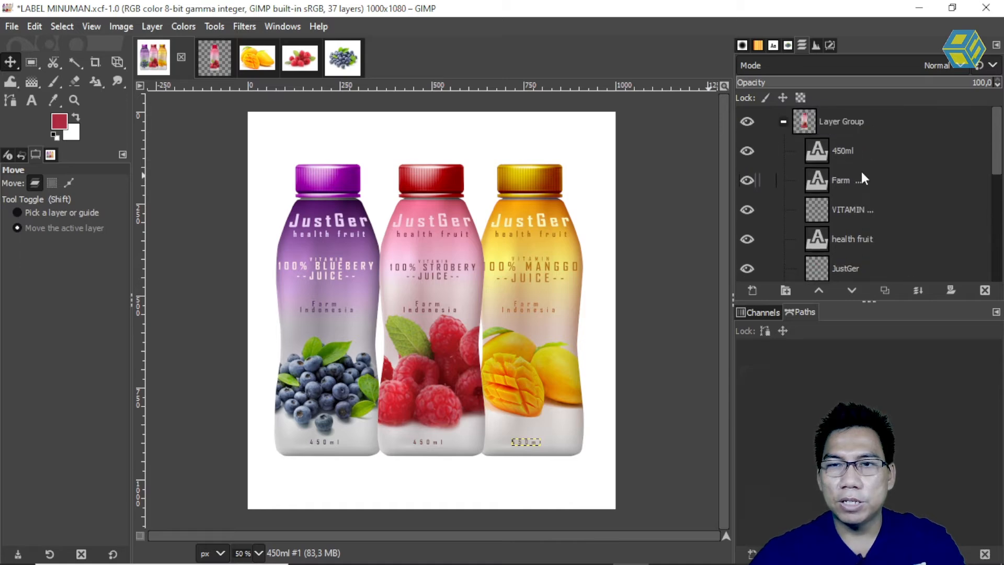
{"action": "left_click", "coordinate": [849, 154]}
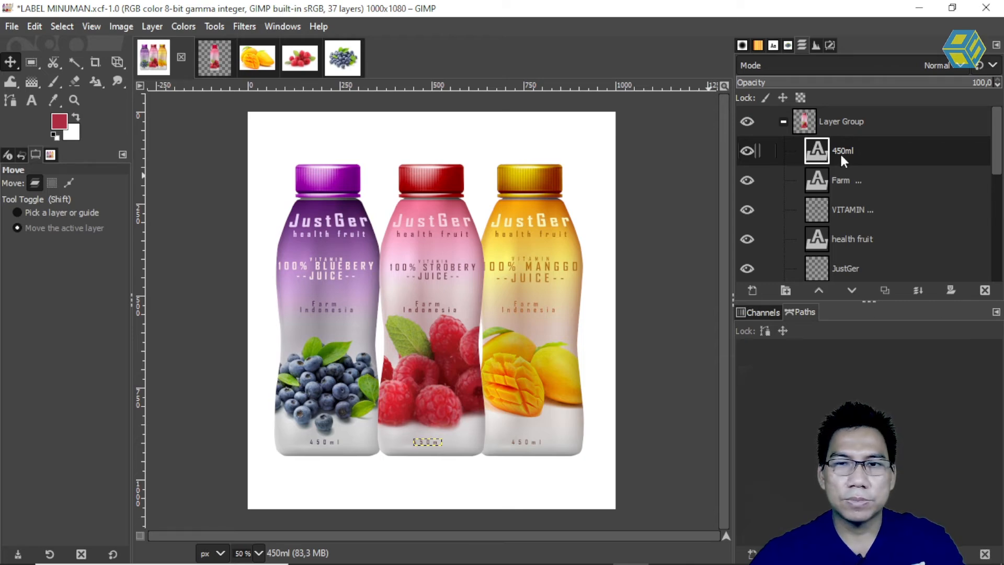
{"action": "left_click", "coordinate": [37, 25]}
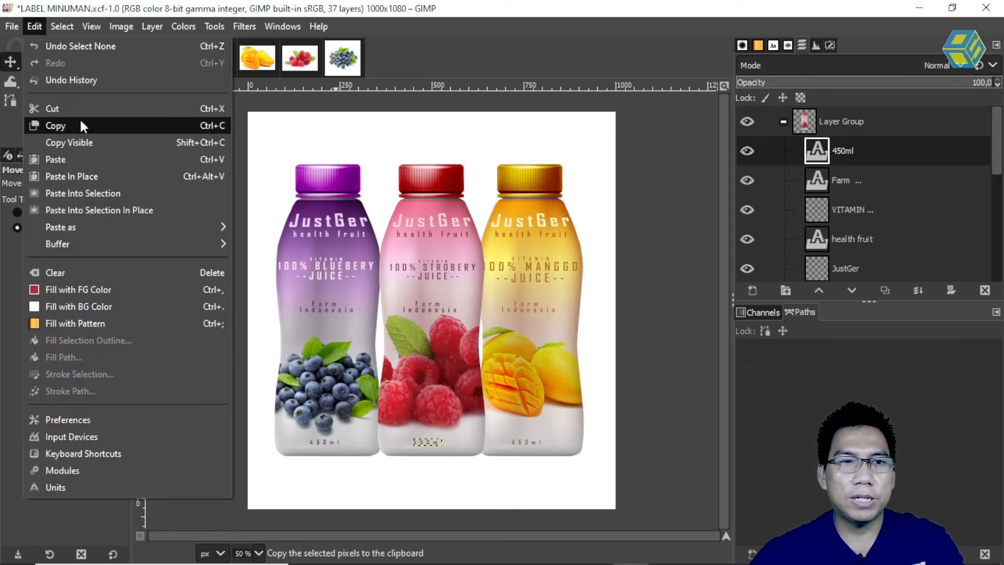
{"action": "left_click", "coordinate": [80, 125]}
{"action": "left_click", "coordinate": [209, 63]}
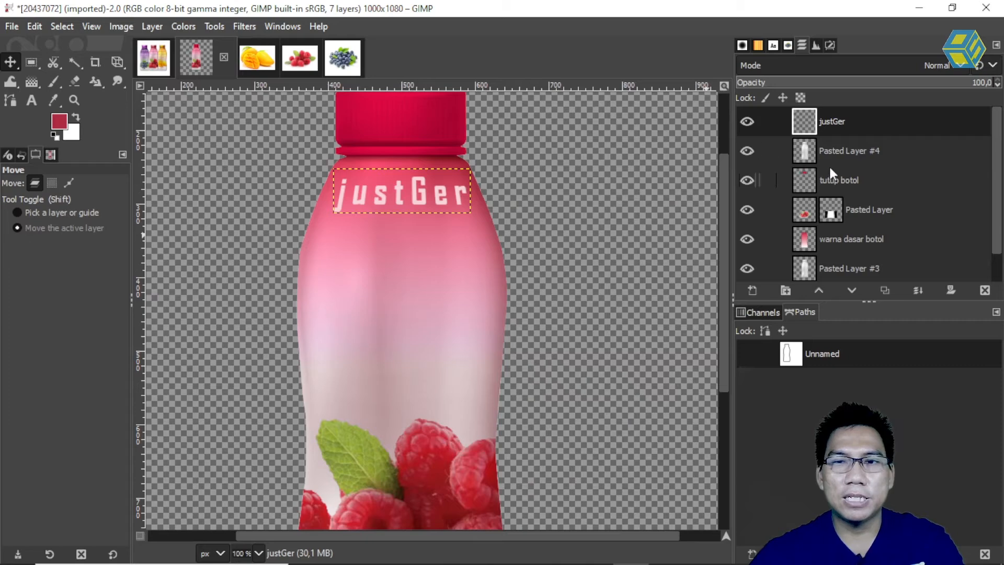
Paste the copied 450ml text into the bottle image as a new layer of its own.
{"action": "left_click", "coordinate": [36, 25]}
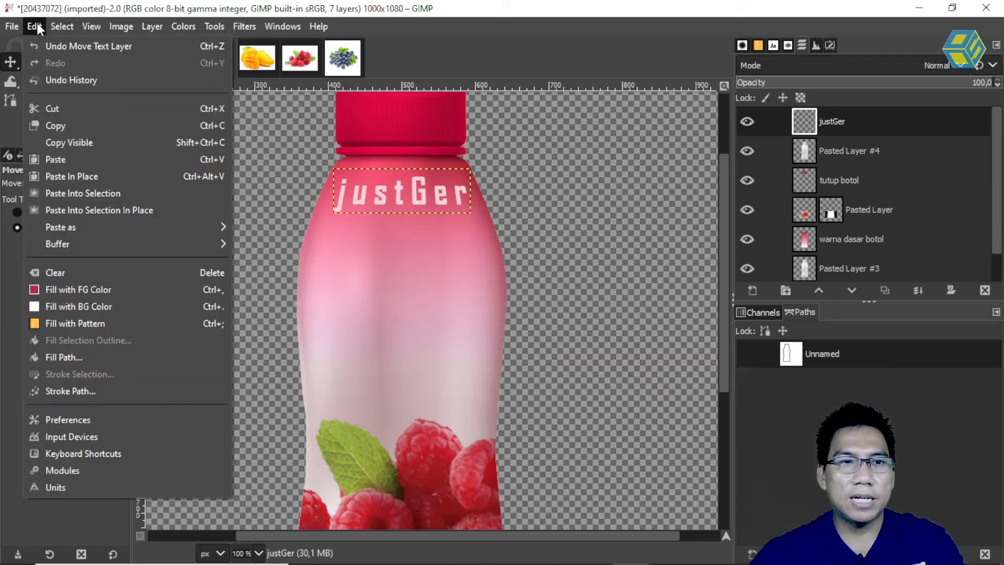
{"action": "left_click", "coordinate": [83, 159]}
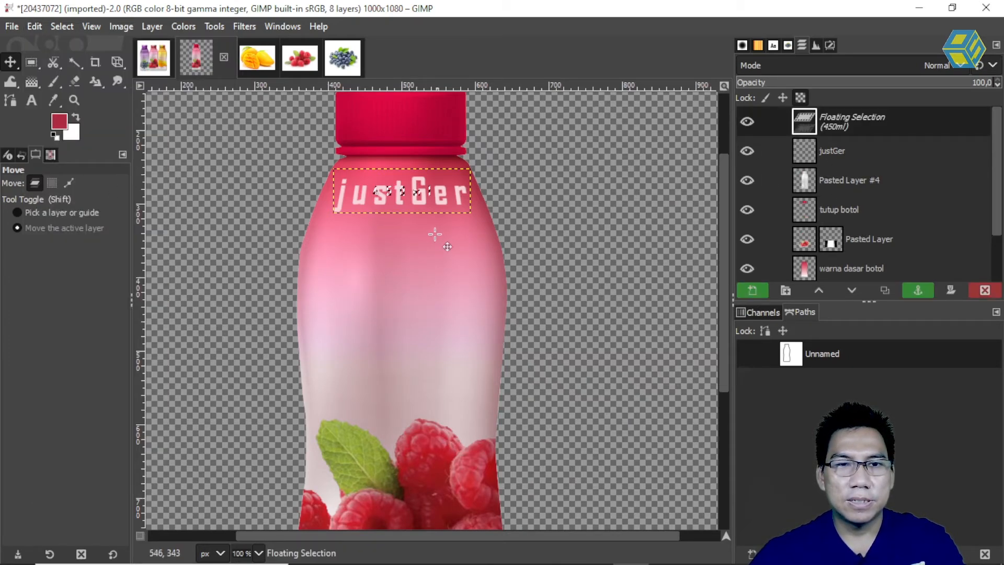
{"action": "left_click", "coordinate": [766, 291]}
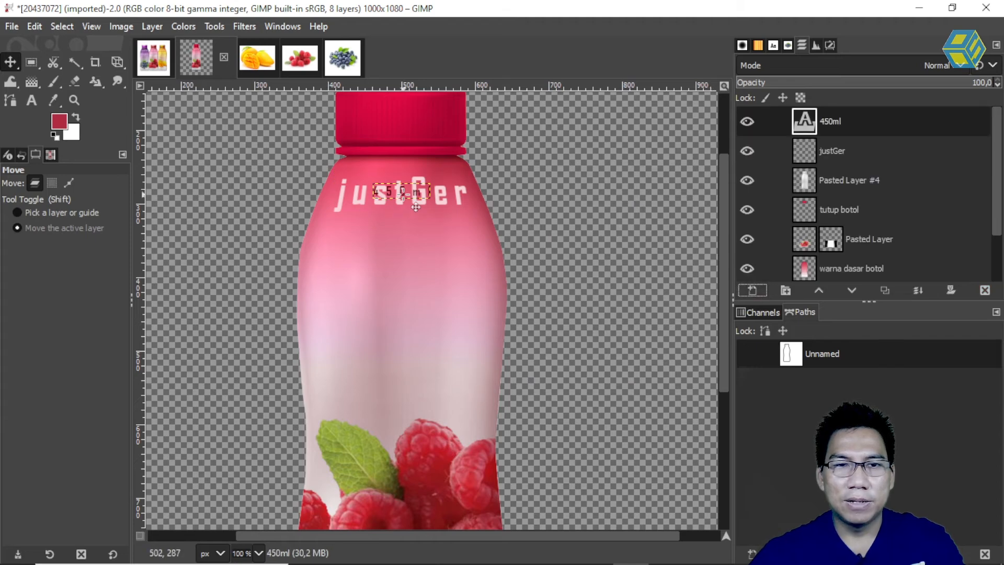
Move the 450ml text down to the bottle's white base, centred below the raspberries.
{"action": "scroll", "coordinate": [422, 220], "scroll_direction": "down", "scroll_amount": 3}
{"action": "scroll", "coordinate": [425, 214], "scroll_direction": "up", "scroll_amount": 3}
{"action": "scroll", "coordinate": [471, 209], "scroll_direction": "down", "scroll_amount": 2}
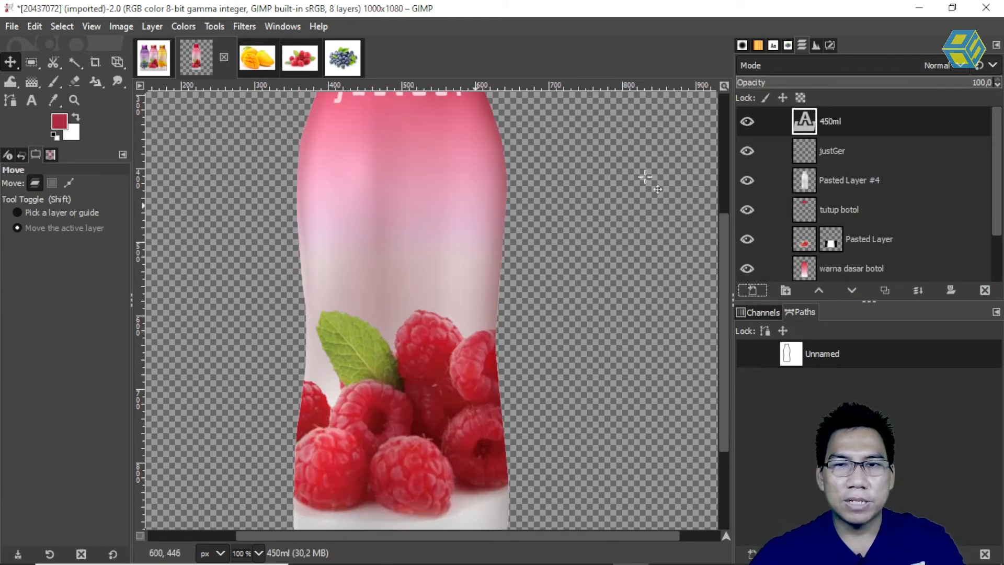
{"action": "scroll", "coordinate": [574, 148], "scroll_direction": "up", "scroll_amount": 3}
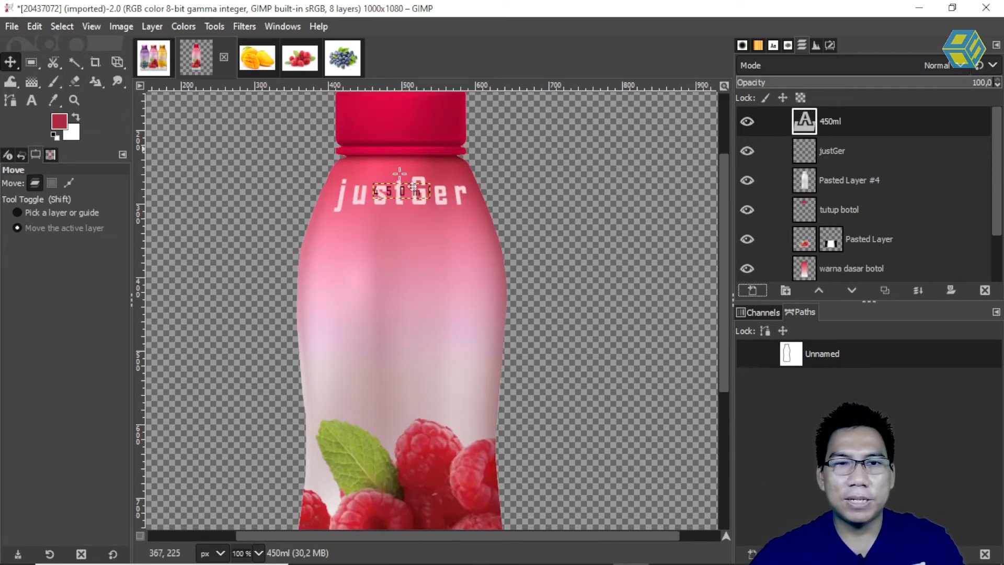
{"action": "left_click_drag", "start_coordinate": [425, 206], "coordinate": [421, 418]}
{"action": "scroll", "coordinate": [415, 419], "scroll_direction": "down", "scroll_amount": 5}
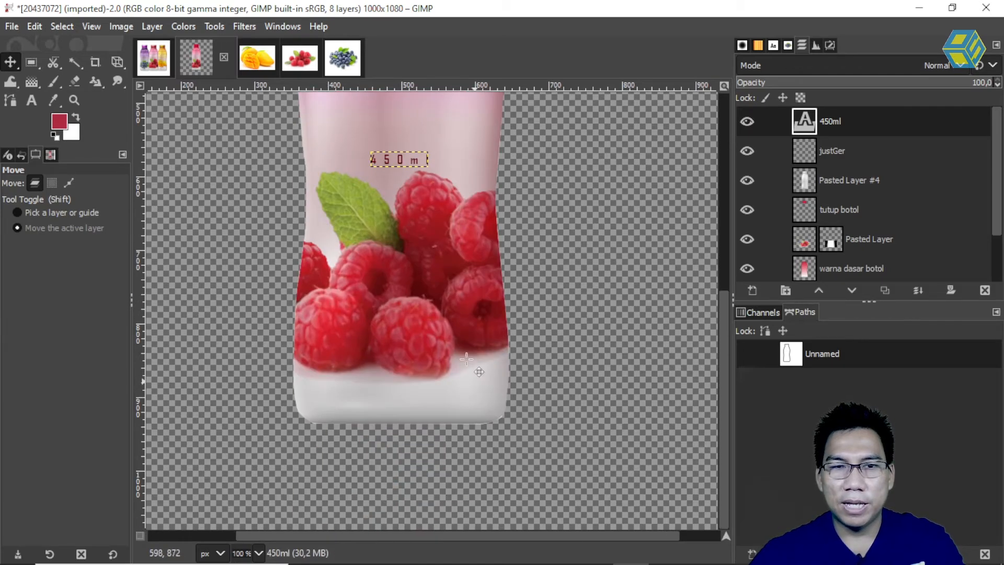
{"action": "left_click_drag", "start_coordinate": [407, 179], "coordinate": [406, 422]}
{"action": "scroll", "coordinate": [528, 376], "scroll_direction": "up", "scroll_amount": 5}
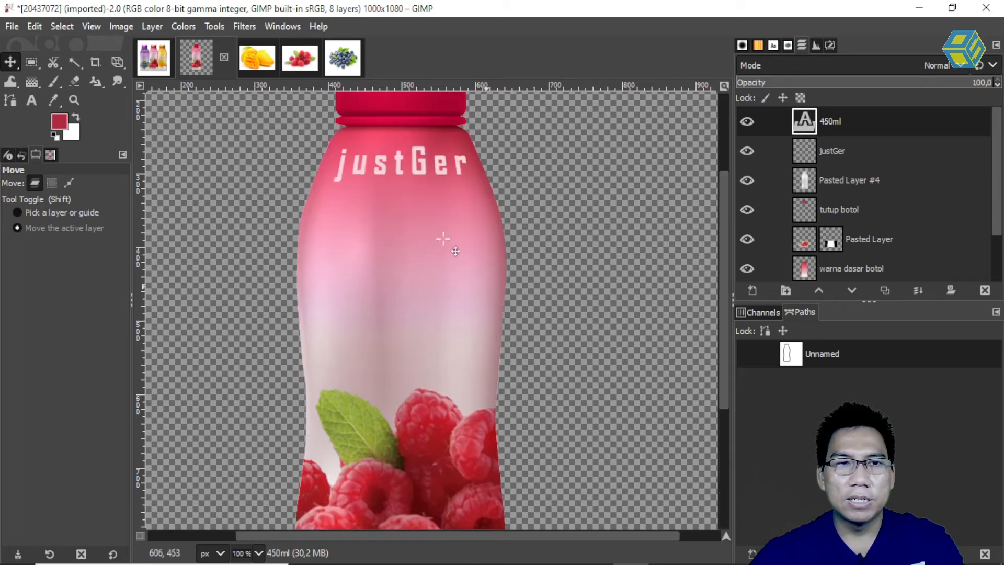
Copy the VITAMIN text layer from the raspberry bottle's group in LABEL MINUMAN and return to the new bottle image.
{"action": "left_click", "coordinate": [159, 69]}
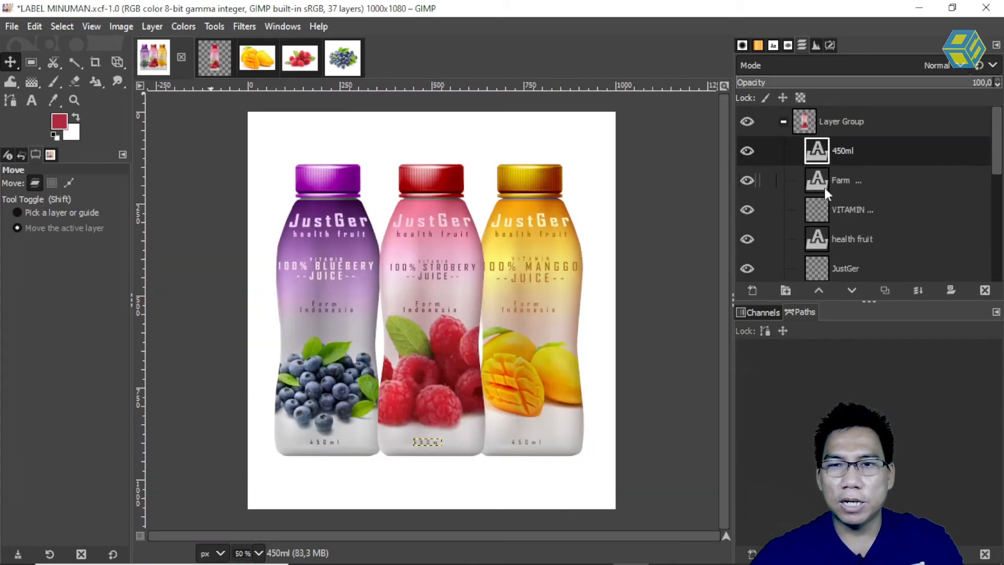
{"action": "left_click", "coordinate": [824, 186]}
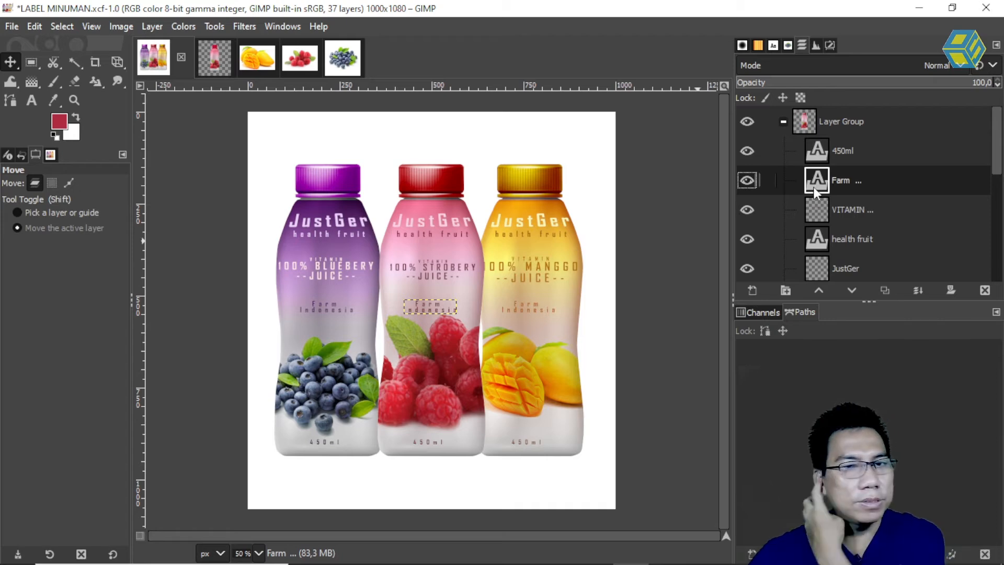
{"action": "left_click", "coordinate": [817, 210]}
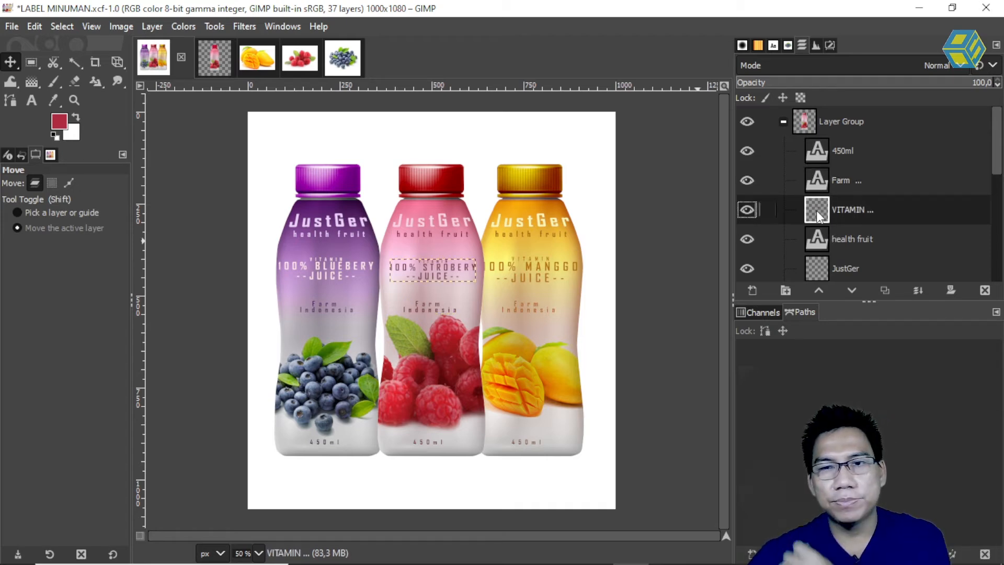
{"action": "left_click", "coordinate": [33, 27]}
{"action": "left_click", "coordinate": [78, 123]}
{"action": "left_click", "coordinate": [224, 61]}
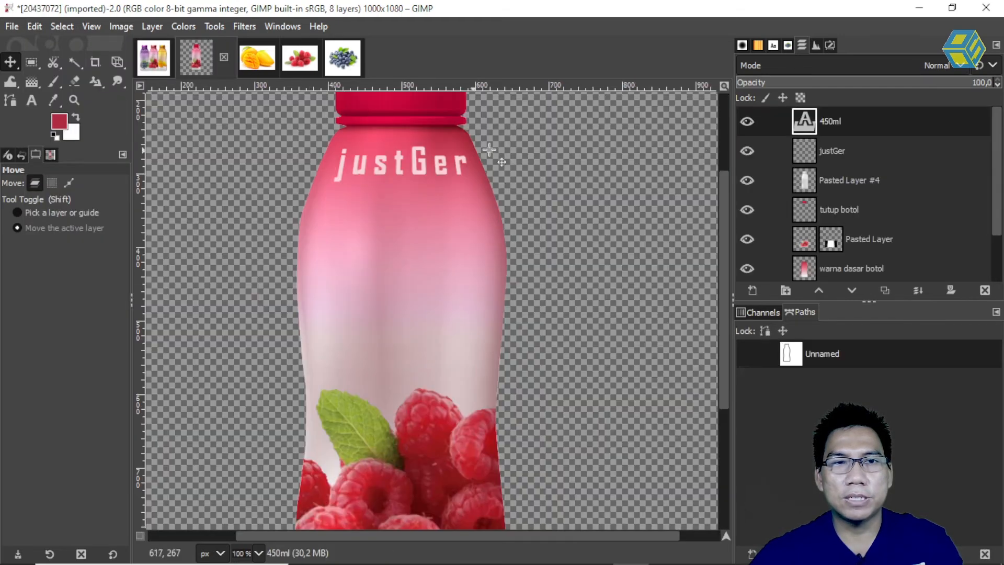
Paste the copied VITAMIN 100% STROBERY JUICE text into the bottle image as a new layer.
{"action": "left_click", "coordinate": [36, 26]}
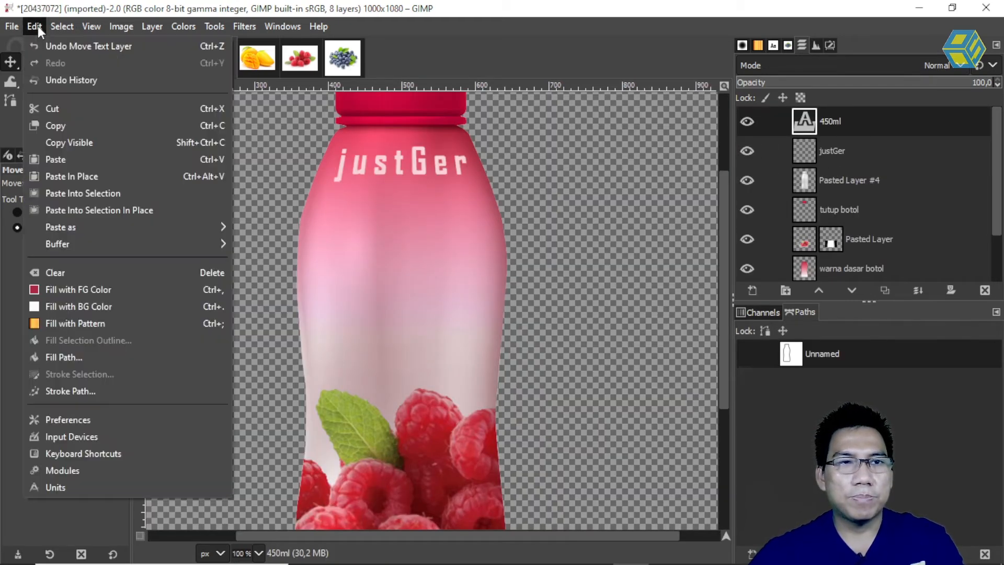
{"action": "left_click", "coordinate": [90, 160]}
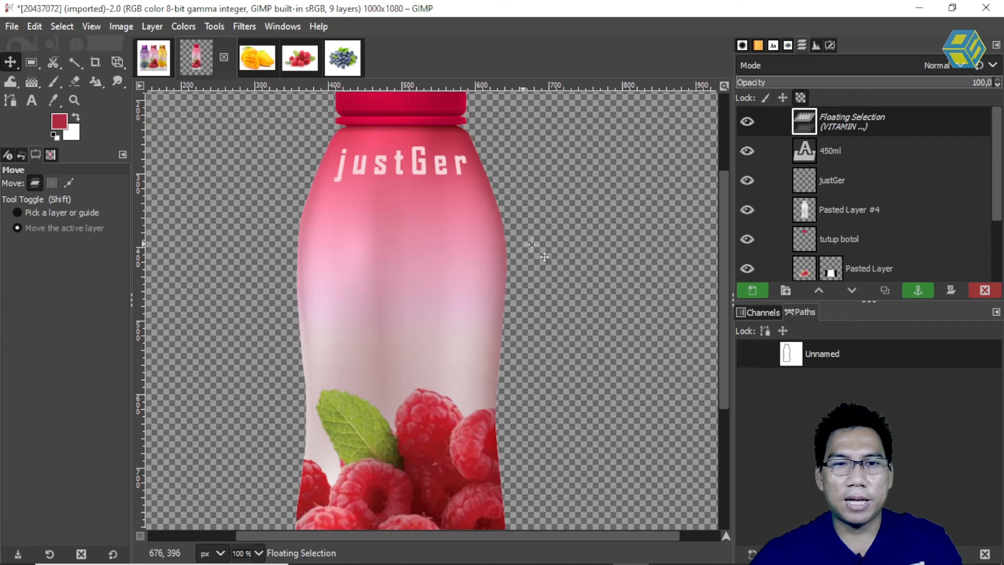
{"action": "left_click", "coordinate": [755, 294]}
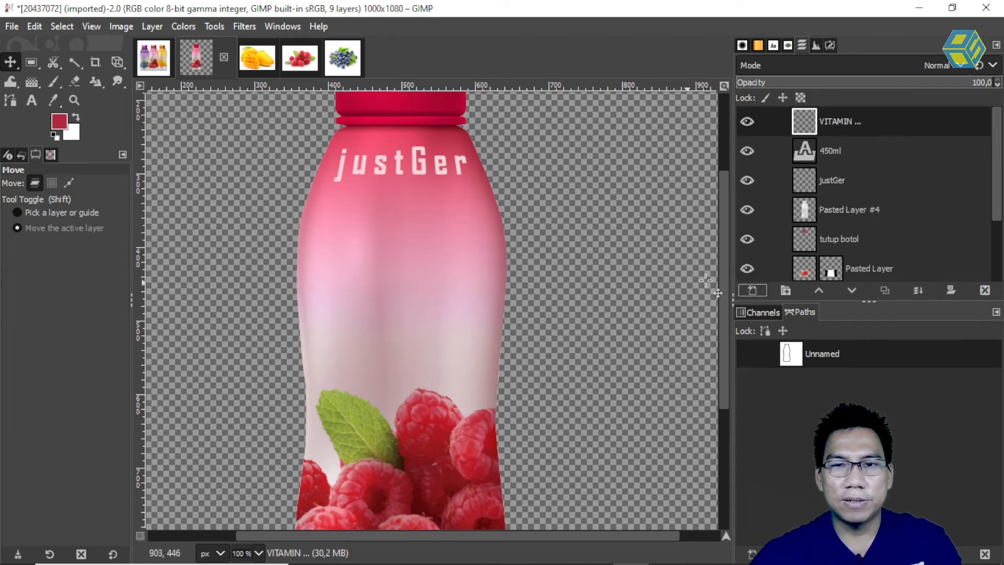
Move the VITAMIN 100% STROBERY JUICE text up to the middle of the bottle, between justGer and the raspberries.
{"action": "scroll", "coordinate": [717, 195], "scroll_direction": "up", "scroll_amount": 3}
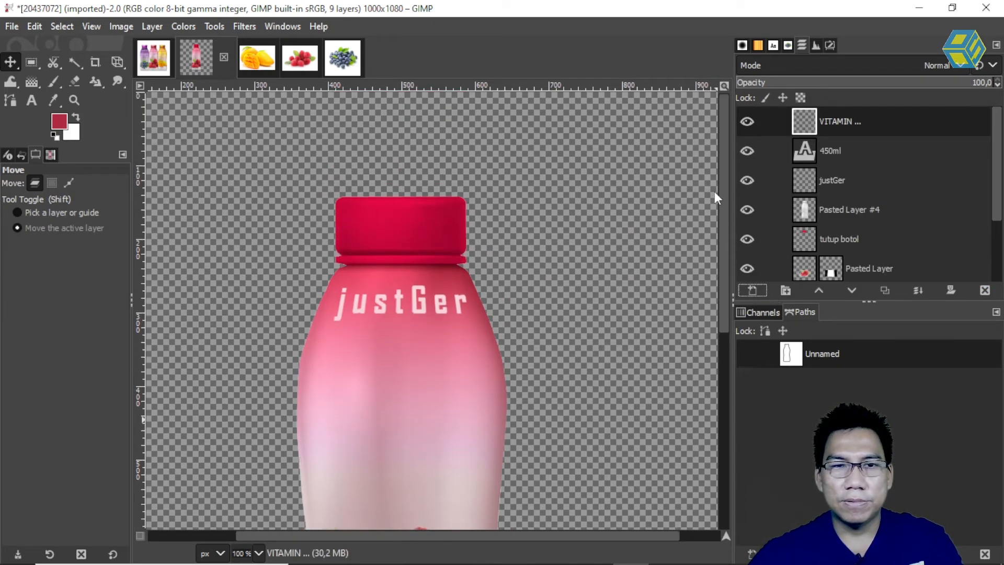
{"action": "scroll", "coordinate": [720, 408], "scroll_direction": "down", "scroll_amount": 9}
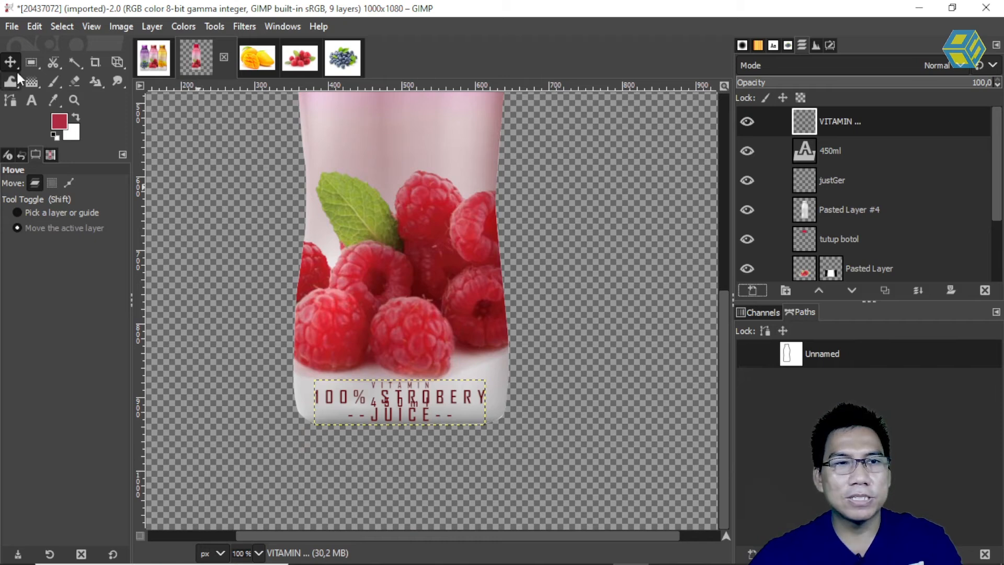
{"action": "left_click_drag", "start_coordinate": [462, 408], "coordinate": [464, 127]}
{"action": "left_click_drag", "start_coordinate": [725, 290], "coordinate": [723, 184]}
{"action": "left_click_drag", "start_coordinate": [458, 331], "coordinate": [462, 291]}
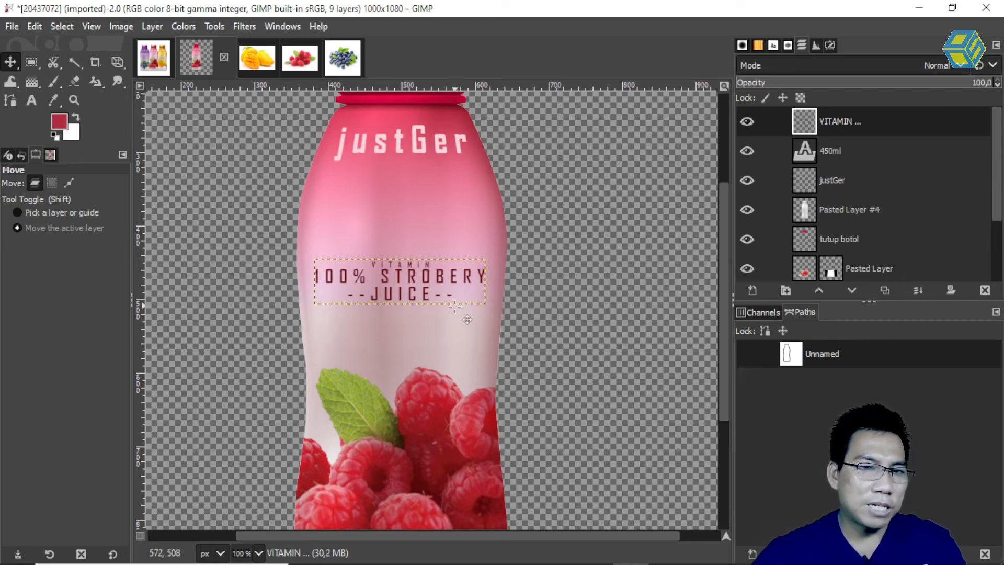
{"action": "left_click_drag", "start_coordinate": [461, 288], "coordinate": [461, 291]}
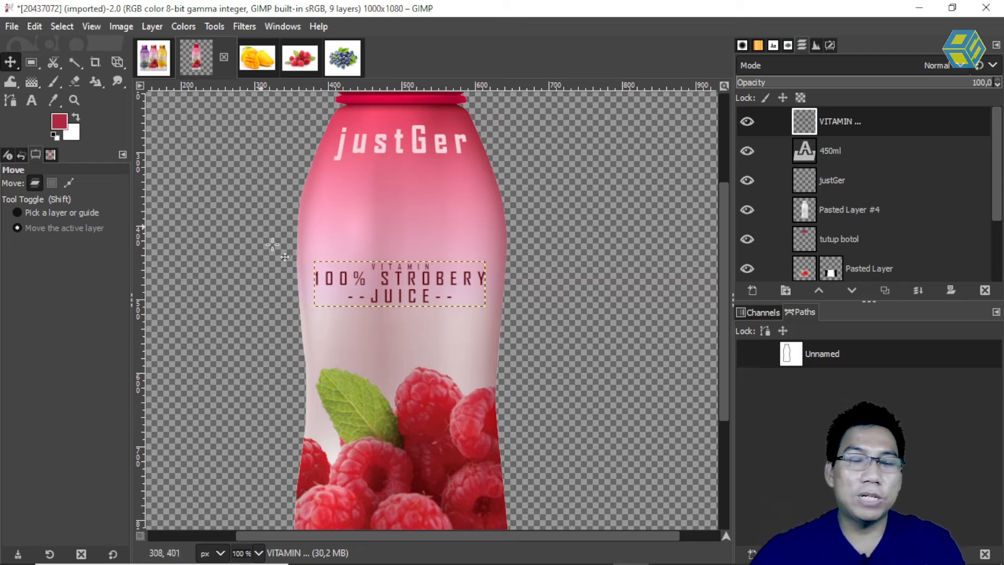
Copy the Farm Indonesia text layer from the raspberry bottle's group in LABEL MINUMAN and return to the new bottle image.
{"action": "left_click", "coordinate": [151, 55]}
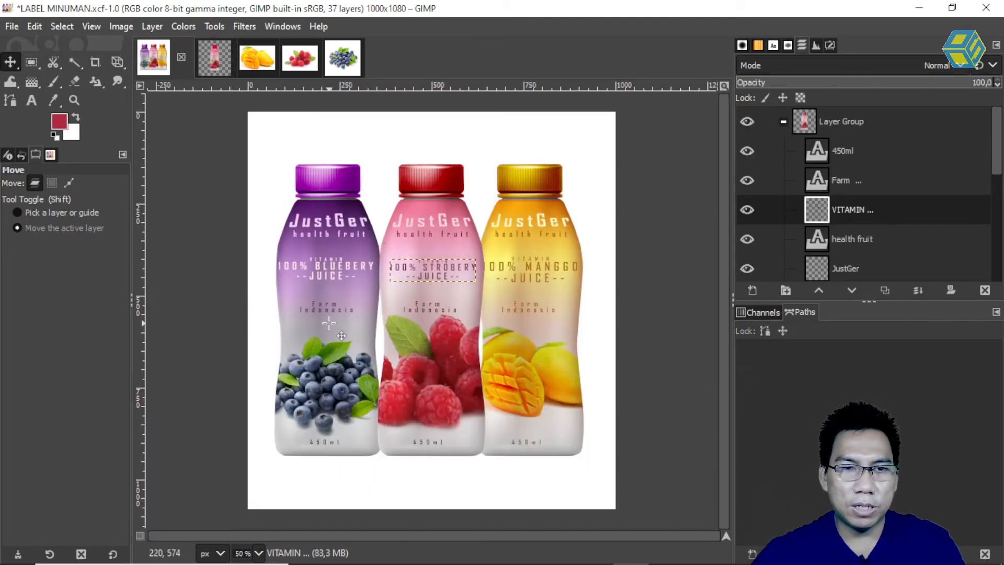
{"action": "left_click", "coordinate": [223, 59]}
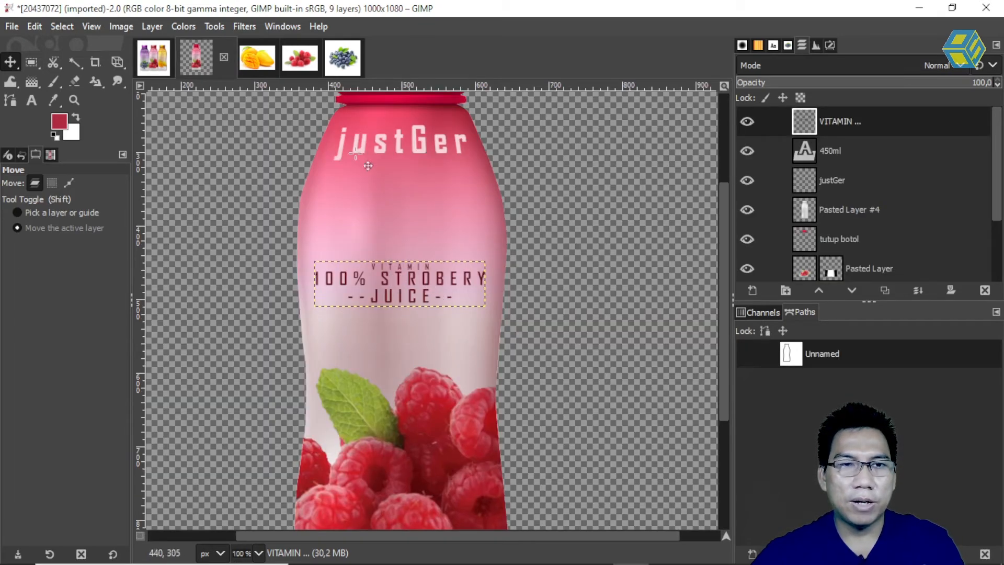
{"action": "left_click", "coordinate": [156, 58]}
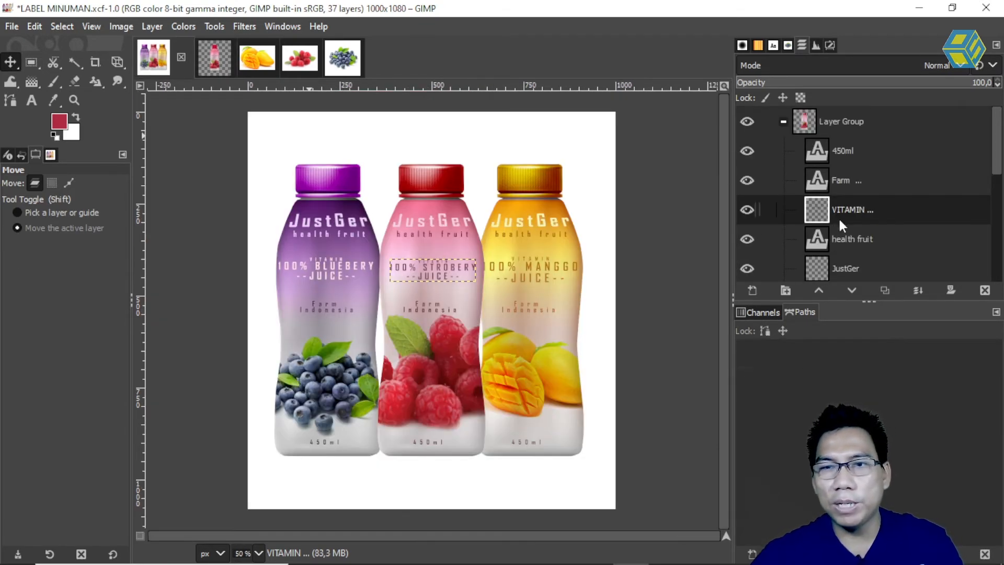
{"action": "left_click", "coordinate": [831, 180]}
{"action": "left_click", "coordinate": [35, 26]}
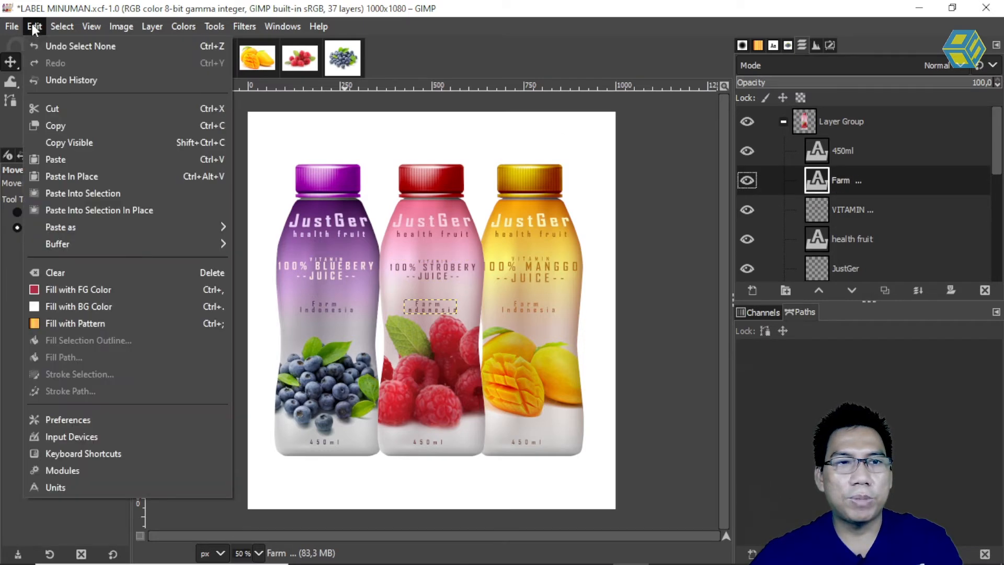
{"action": "left_click", "coordinate": [76, 127]}
{"action": "left_click", "coordinate": [214, 60]}
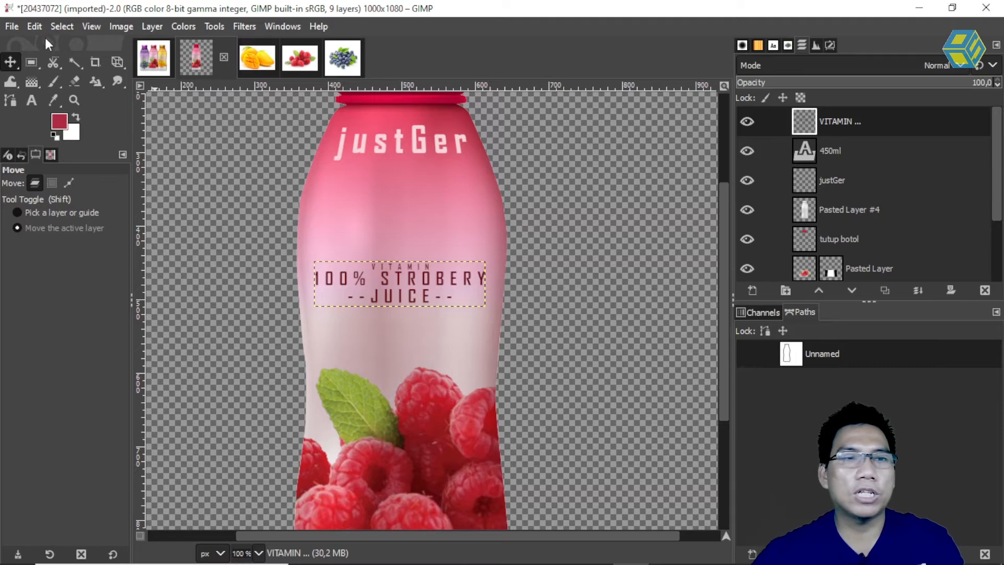
Paste the Farm Indonesia text as a new layer and place it between the JUICE line and the raspberries.
{"action": "key", "text": "ctrl+v"}
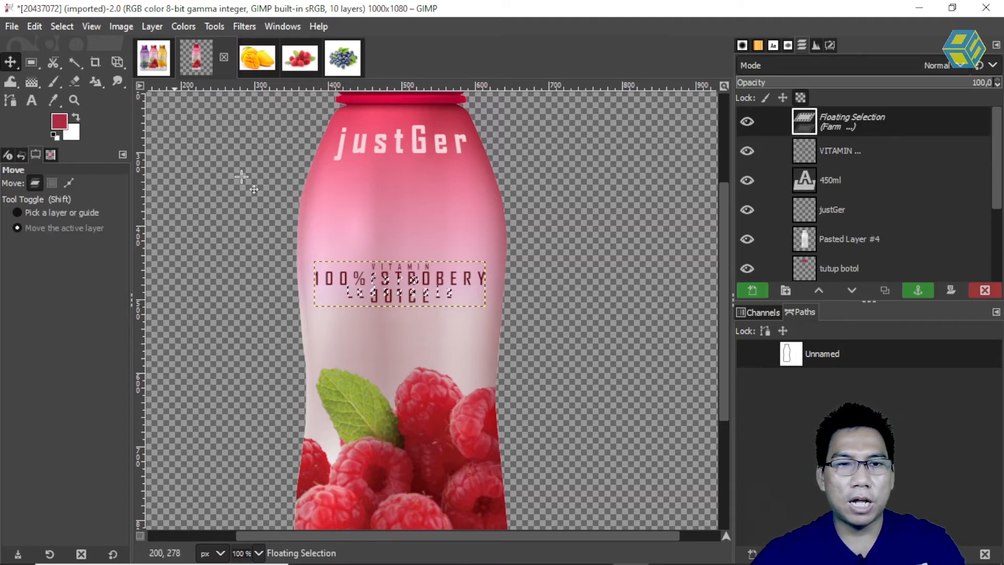
{"action": "left_click", "coordinate": [752, 290]}
{"action": "left_click_drag", "start_coordinate": [416, 319], "coordinate": [415, 350]}
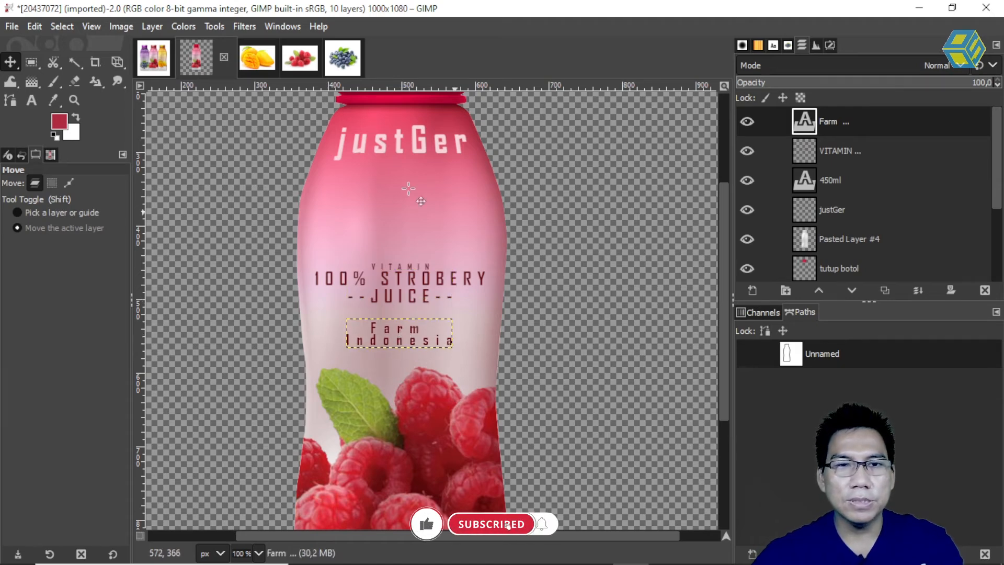
Copy the health fruit text layer from LABEL MINUMAN's raspberry group onto the new bottle, placing it directly beneath justGer.
{"action": "left_click", "coordinate": [147, 70]}
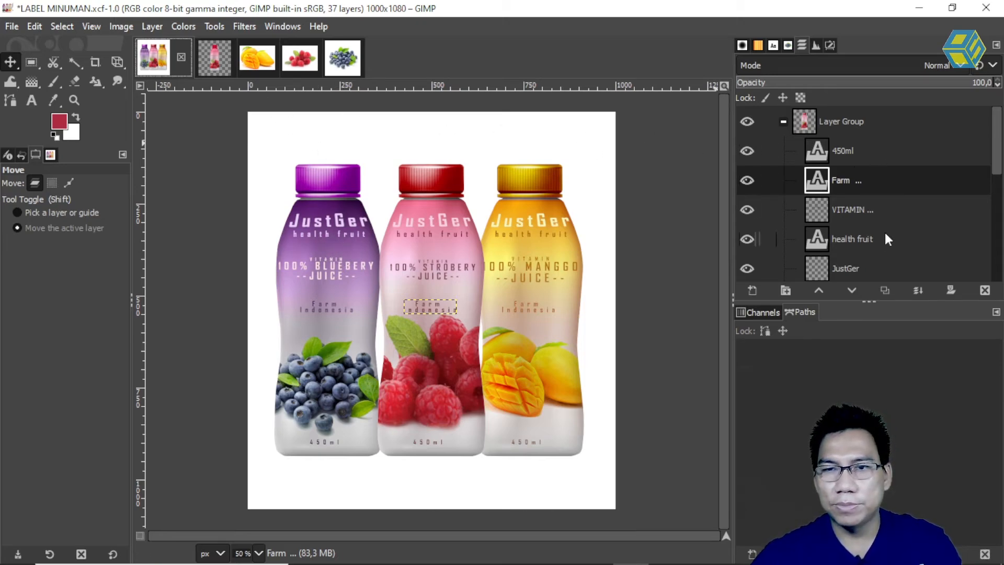
{"action": "left_click", "coordinate": [863, 238]}
{"action": "left_click", "coordinate": [36, 26]}
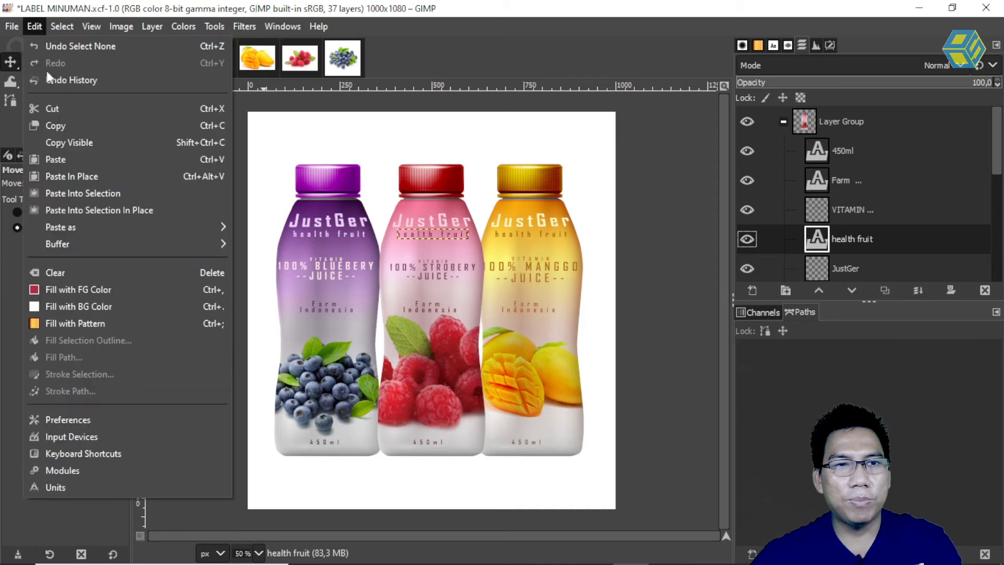
{"action": "left_click", "coordinate": [61, 126]}
{"action": "left_click", "coordinate": [212, 59]}
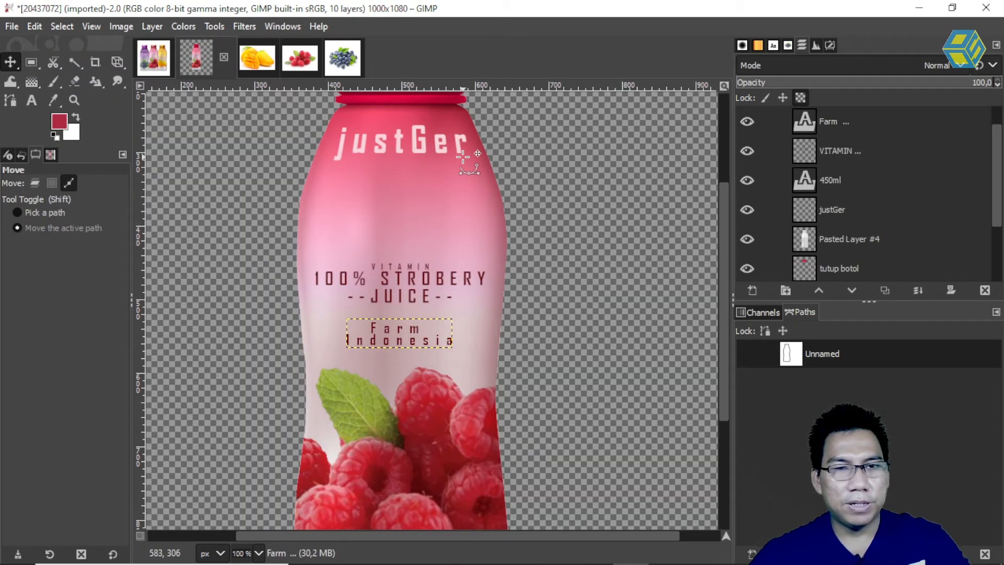
{"action": "key", "text": "ctrl+v"}
{"action": "left_click_drag", "start_coordinate": [418, 333], "coordinate": [417, 181]}
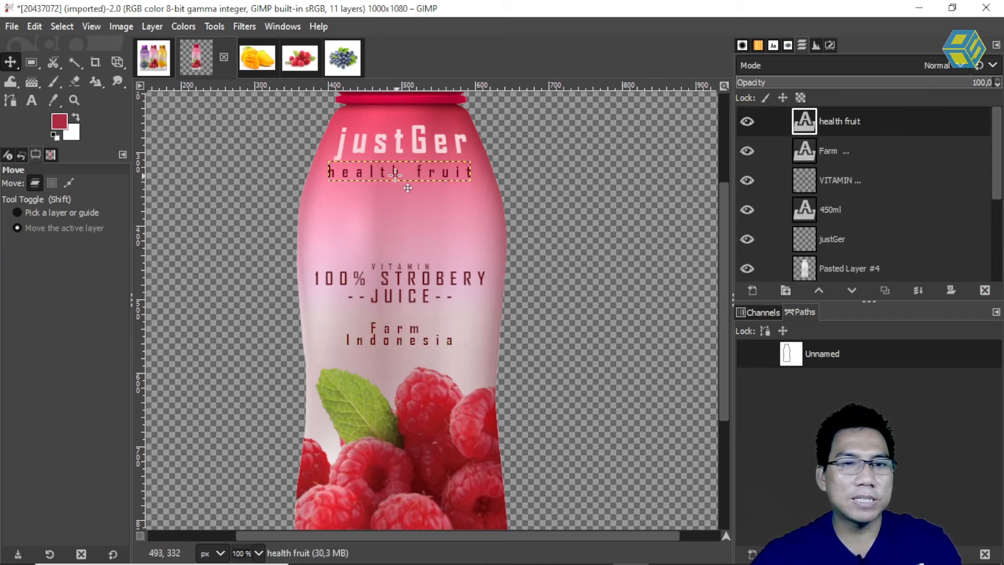
Recolour the whole health fruit text with a pale tone sampled from the bottle body beside Farm Indonesia.
{"action": "double_click", "coordinate": [804, 121]}
{"action": "key", "text": "ctrl+a"}
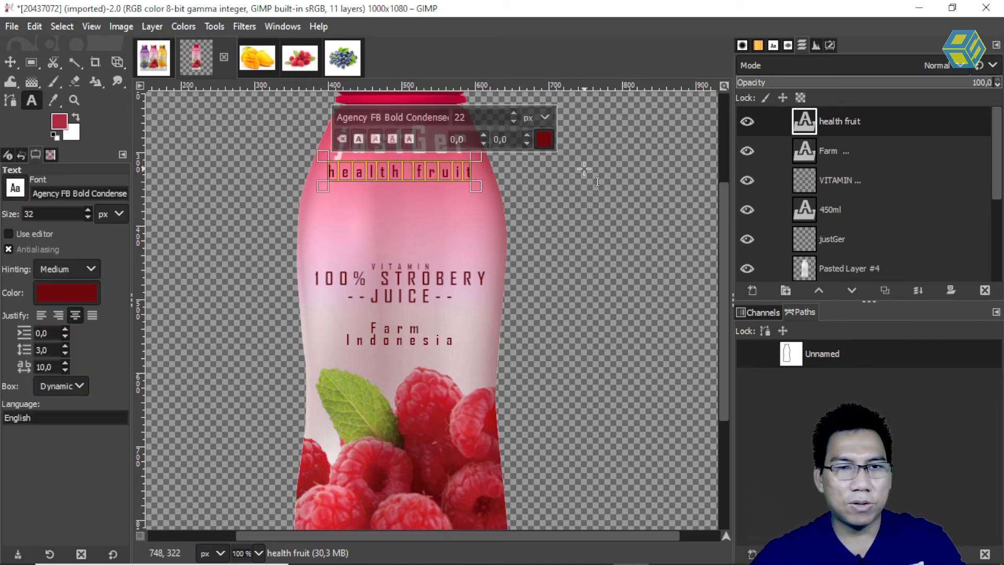
{"action": "left_click", "coordinate": [544, 139]}
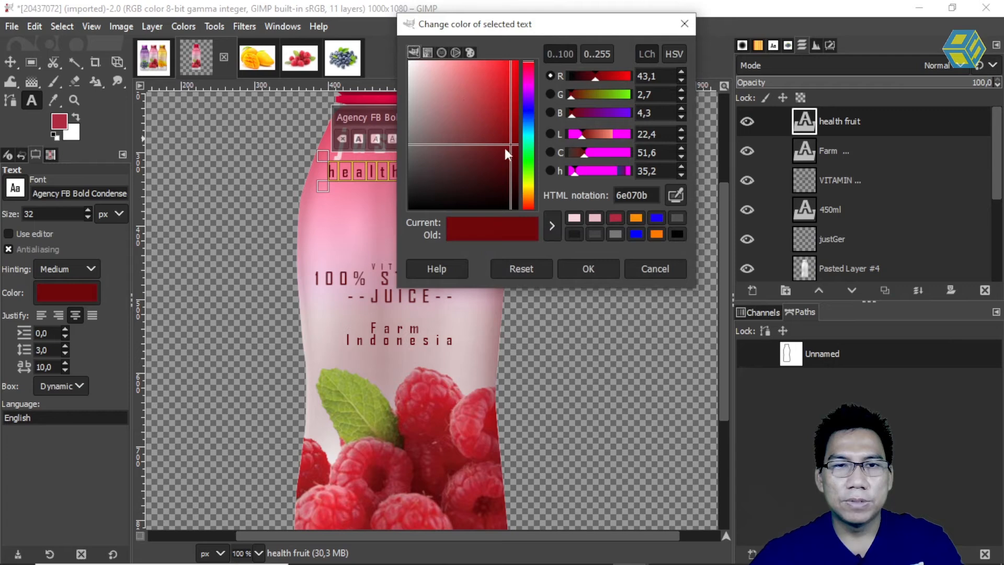
{"action": "left_click", "coordinate": [679, 194]}
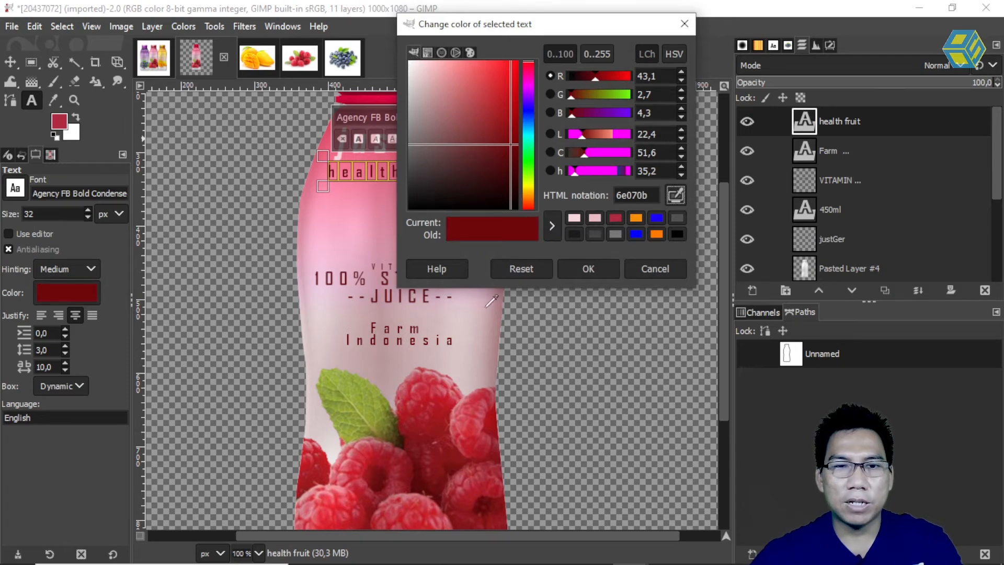
{"action": "left_click", "coordinate": [476, 335]}
{"action": "left_click", "coordinate": [601, 272]}
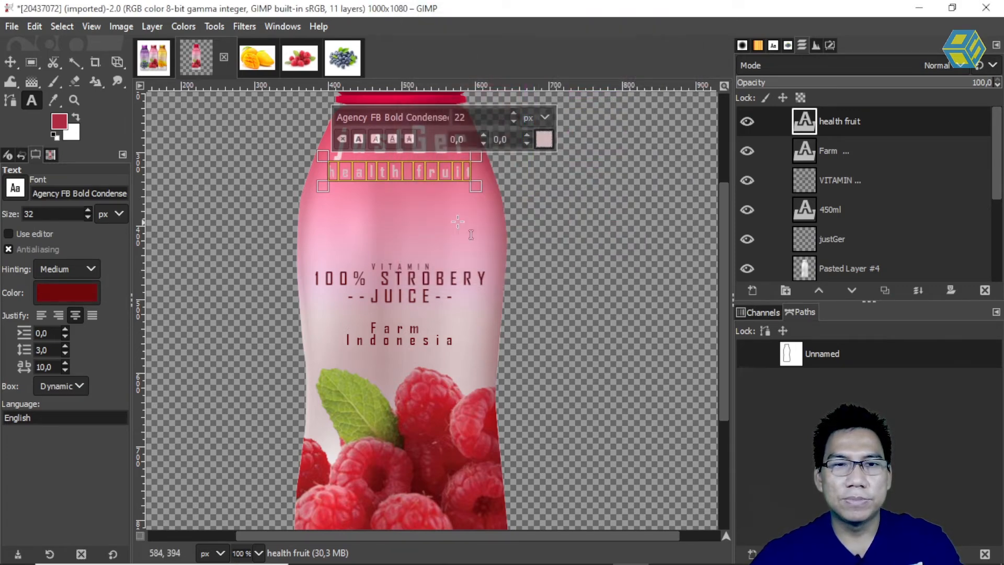
Lighten the health fruit text colour to fee9eb and finish editing the text with the Move tool active.
{"action": "left_click", "coordinate": [544, 139]}
{"action": "left_click_drag", "start_coordinate": [428, 88], "coordinate": [418, 62]}
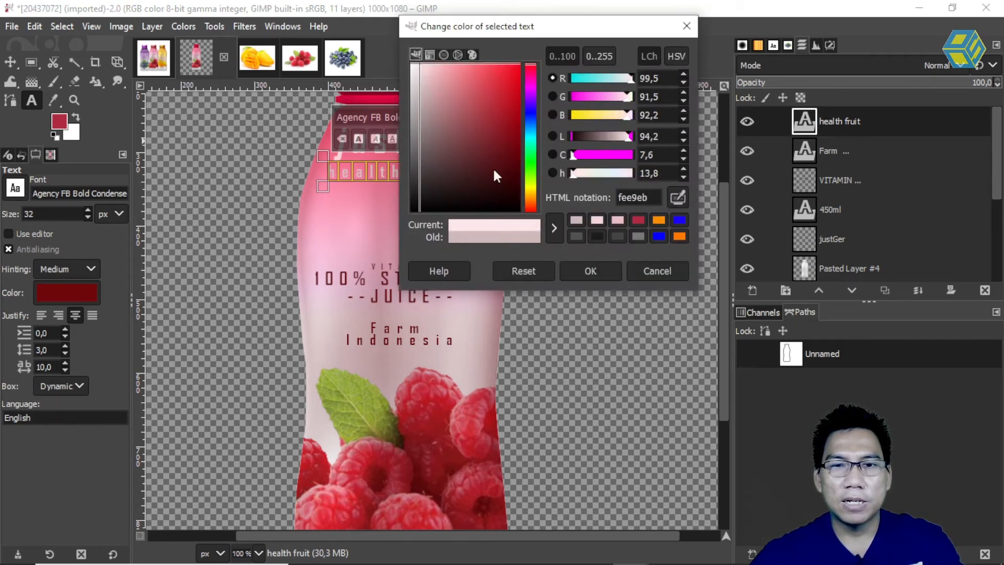
{"action": "left_click", "coordinate": [597, 269]}
{"action": "left_click", "coordinate": [11, 63]}
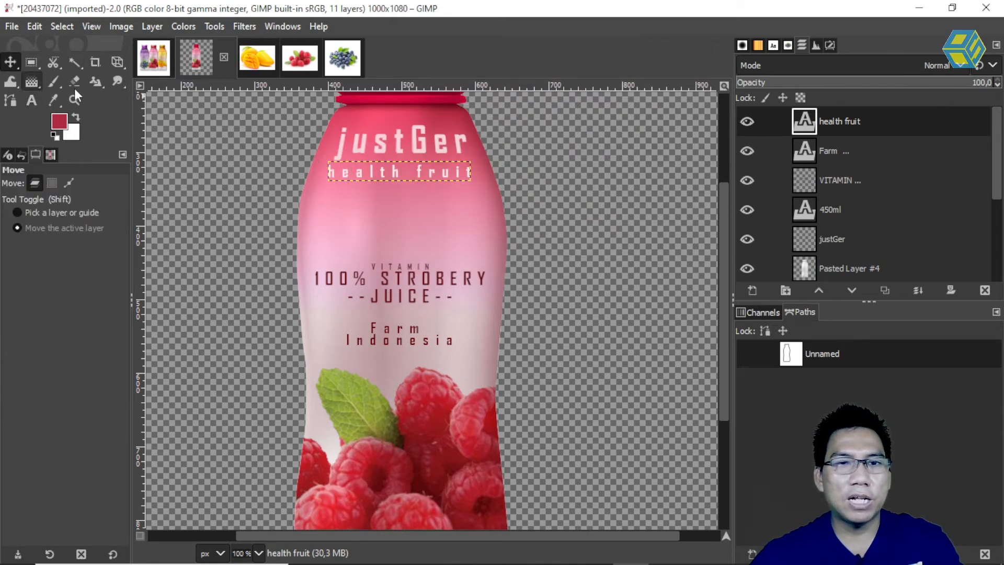
Move the VITAMIN 100% STROBERY JUICE text up the bottle, nearer the health fruit line.
{"action": "left_click", "coordinate": [835, 175]}
{"action": "left_click_drag", "start_coordinate": [431, 292], "coordinate": [431, 272]}
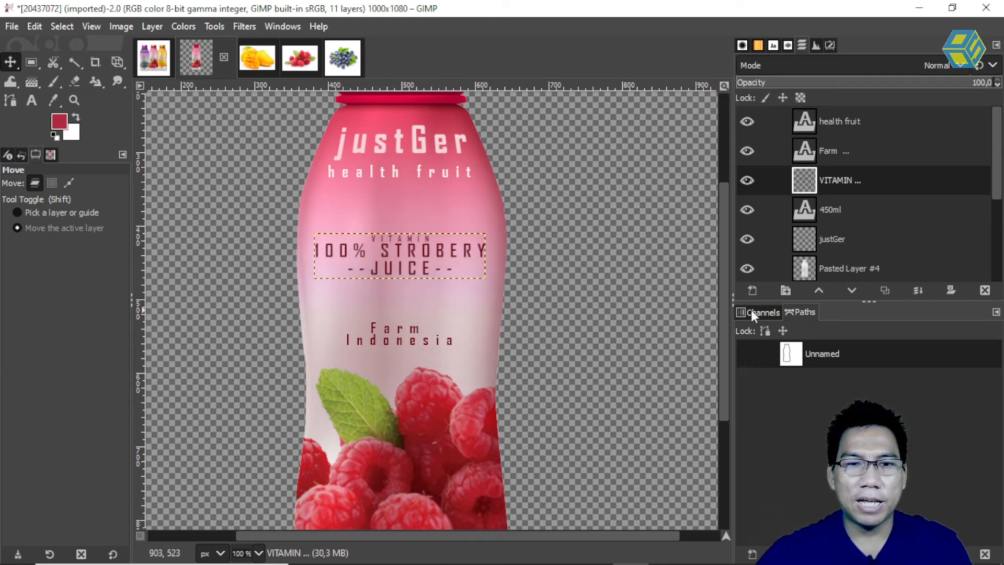
{"action": "left_click", "coordinate": [902, 242]}
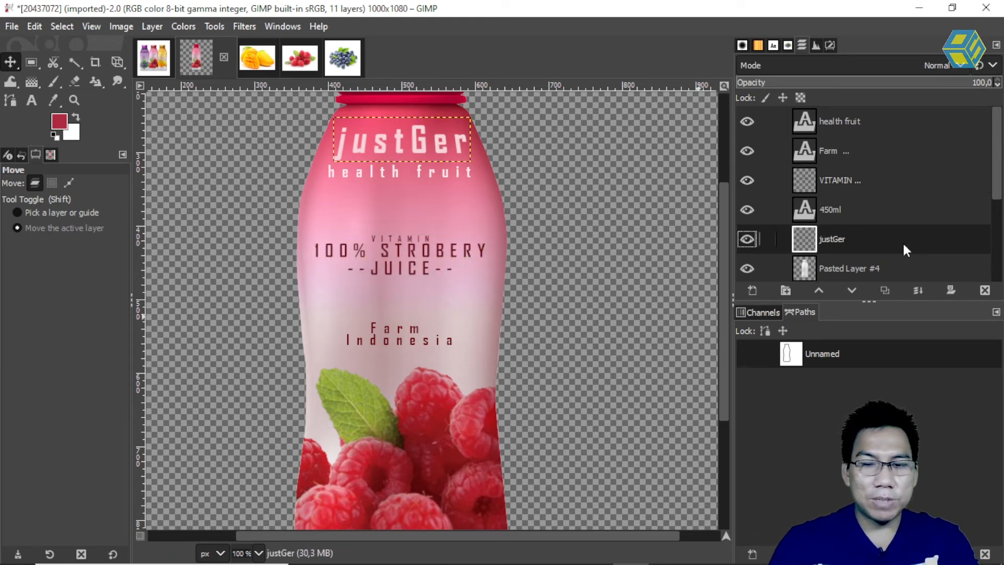
{"action": "key", "text": "ctrl+shift+j"}
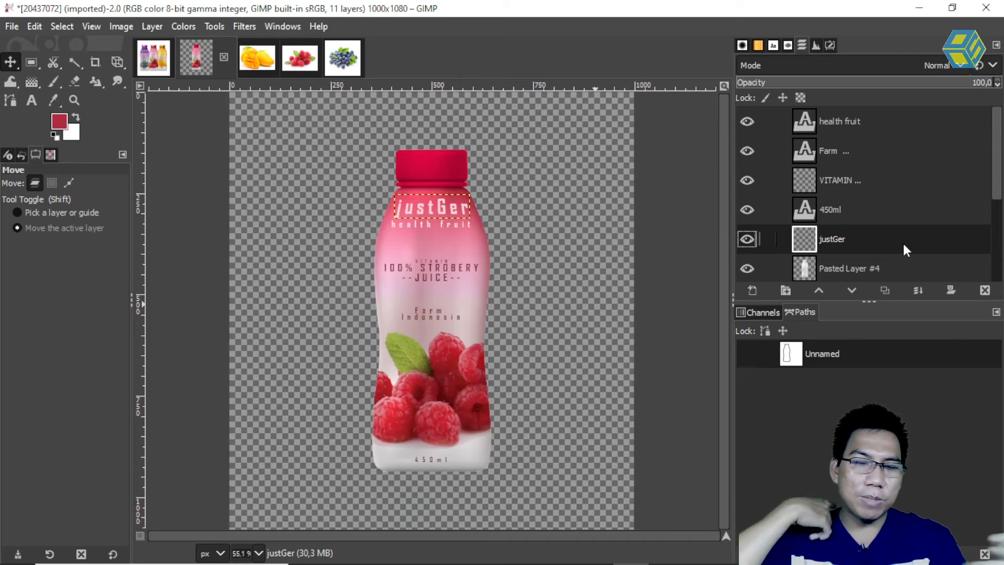
Create a new layer group and place it at the very top of the layer stack.
{"action": "left_click", "coordinate": [901, 204]}
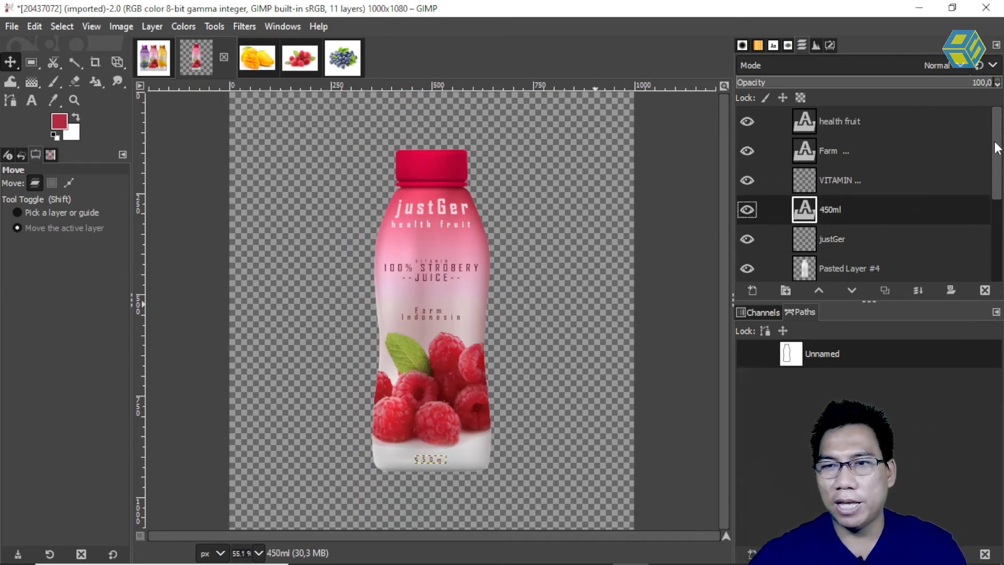
{"action": "scroll", "coordinate": [995, 151], "scroll_direction": "down", "scroll_amount": 5}
{"action": "scroll", "coordinate": [984, 108], "scroll_direction": "up", "scroll_amount": 5}
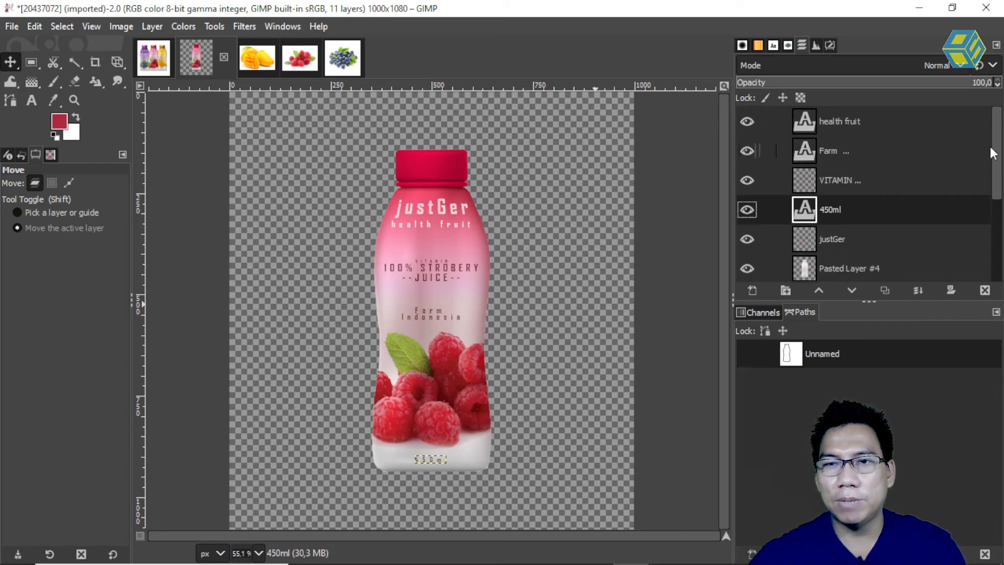
{"action": "scroll", "coordinate": [874, 202], "scroll_direction": "down", "scroll_amount": 5}
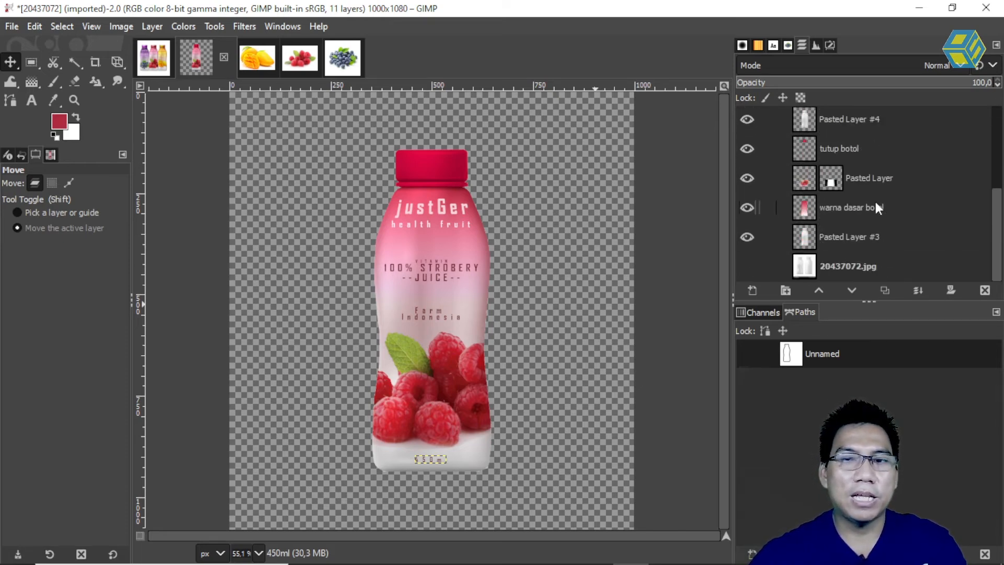
{"action": "left_click", "coordinate": [843, 238]}
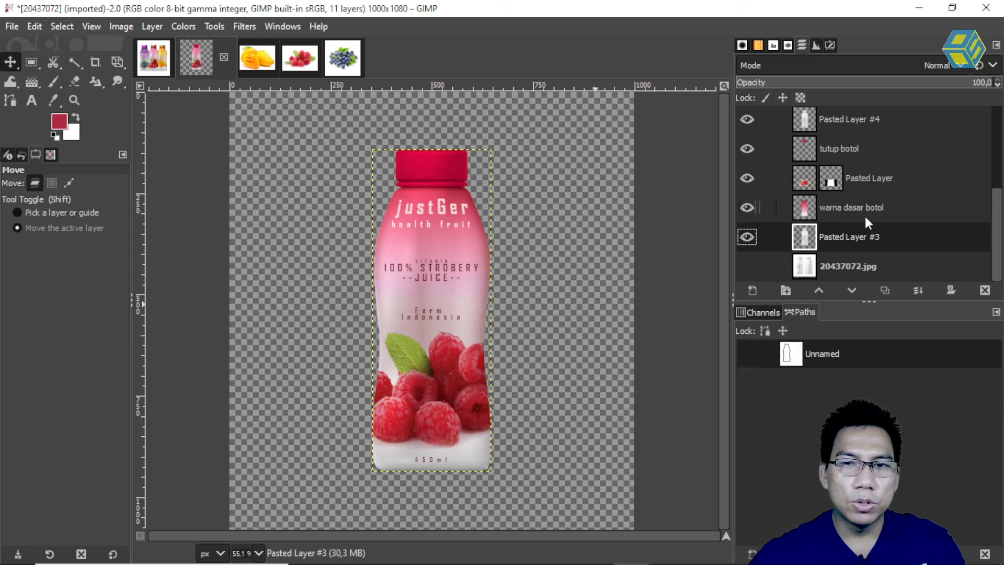
{"action": "left_click", "coordinate": [782, 292]}
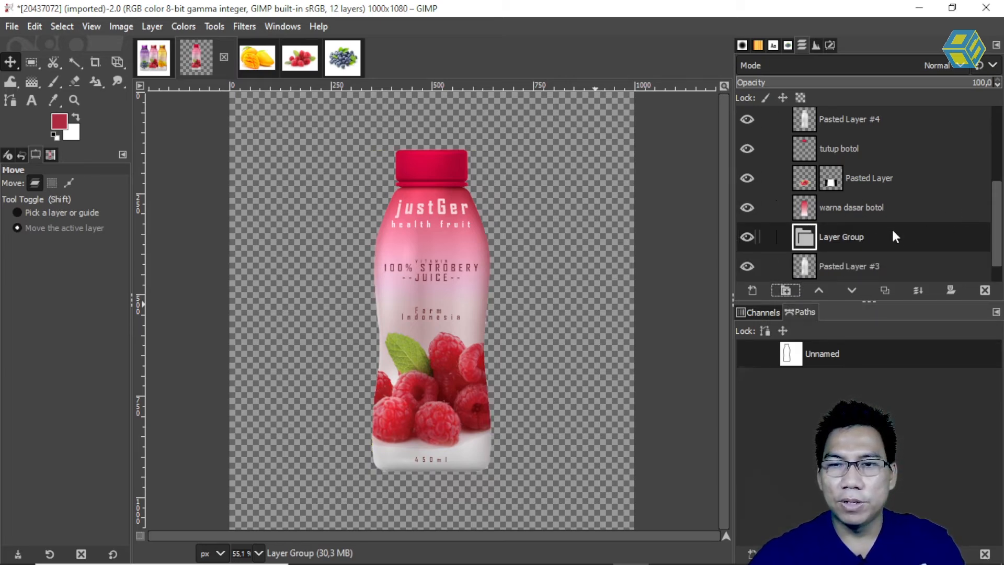
{"action": "mouse_move", "coordinate": [834, 242]}
{"action": "left_mouse_down"}
{"action": "mouse_move", "coordinate": [847, 107]}
{"action": "mouse_move", "coordinate": [858, 135]}
{"action": "mouse_move", "coordinate": [858, 119]}
{"action": "left_mouse_up"}
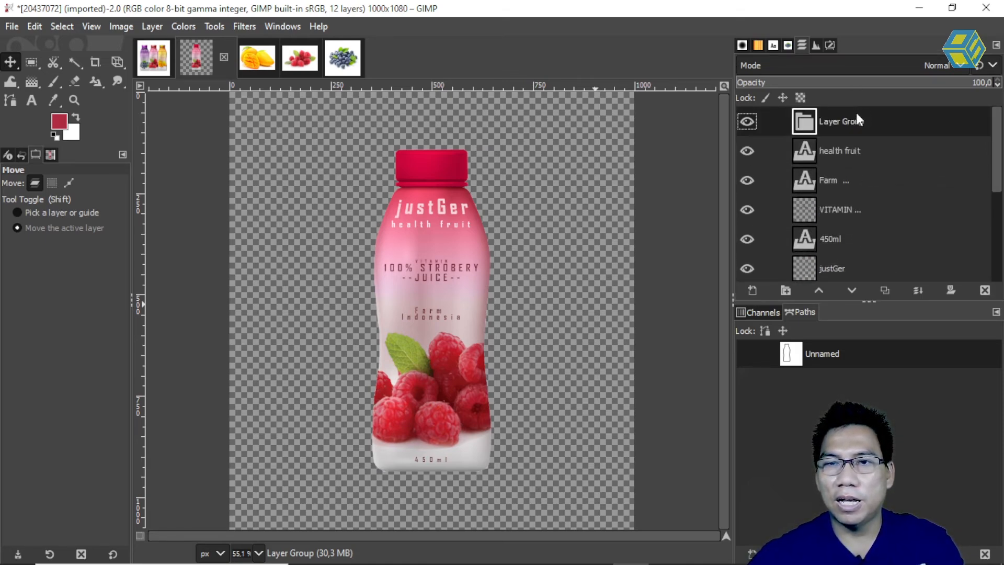
Put all the raspberry bottle's text, shading, cap, fruit and colour layers into the layer group, leaving 20437072.jpg outside, and collapse the group.
{"action": "left_click", "coordinate": [849, 149]}
{"action": "mouse_move", "coordinate": [996, 142]}
{"action": "left_mouse_down"}
{"action": "mouse_move", "coordinate": [997, 261]}
{"action": "mouse_move", "coordinate": [993, 120]}
{"action": "mouse_move", "coordinate": [995, 178]}
{"action": "mouse_move", "coordinate": [998, 142]}
{"action": "left_mouse_up"}
{"action": "left_click", "coordinate": [855, 235]}
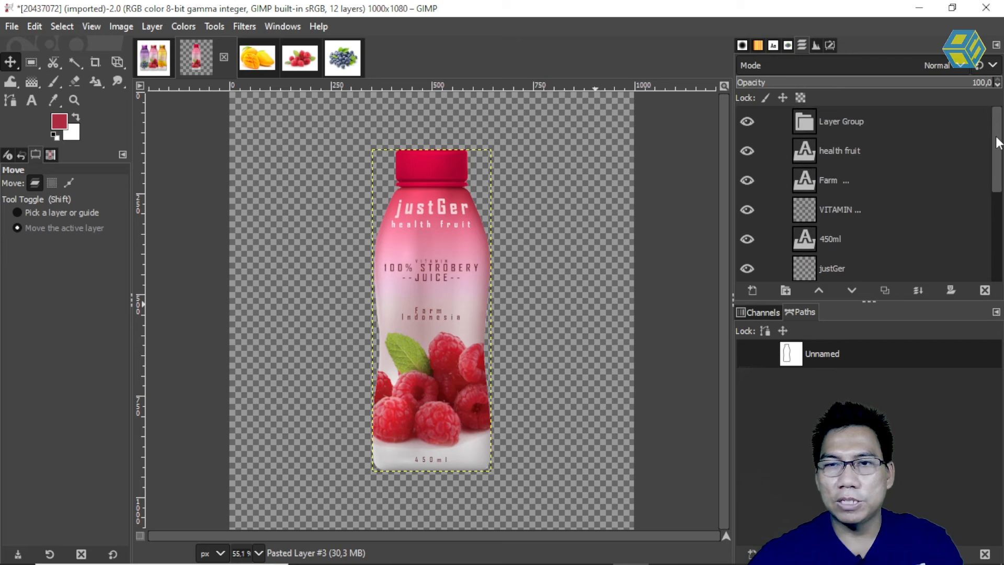
{"action": "left_click", "coordinate": [832, 157]}
{"action": "mouse_move", "coordinate": [835, 146]}
{"action": "left_mouse_down"}
{"action": "mouse_move", "coordinate": [866, 123]}
{"action": "mouse_move", "coordinate": [842, 123]}
{"action": "left_mouse_up"}
{"action": "left_click_drag", "start_coordinate": [825, 183], "coordinate": [849, 137]}
{"action": "left_click", "coordinate": [883, 181]}
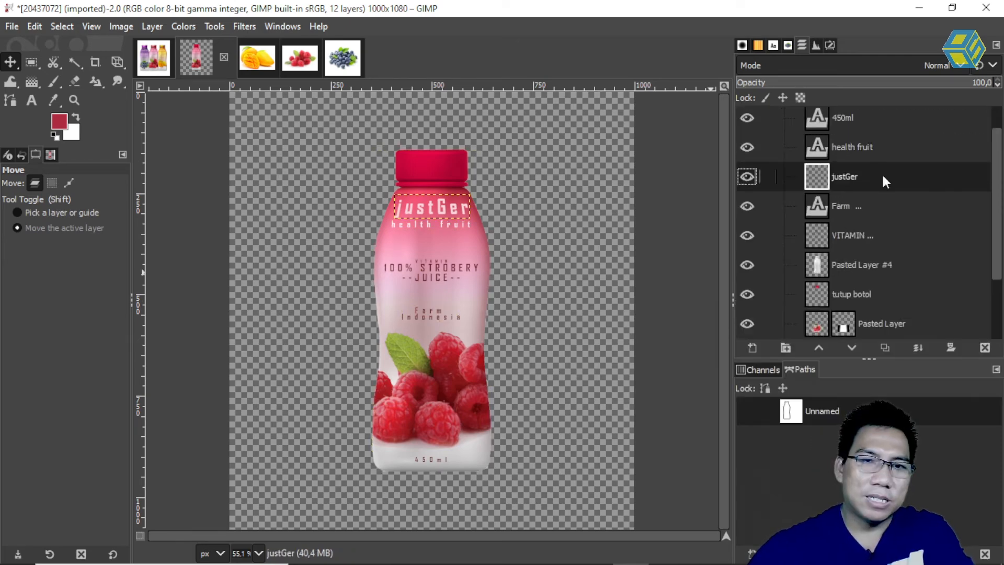
{"action": "scroll", "coordinate": [847, 122], "scroll_direction": "up", "scroll_amount": 1}
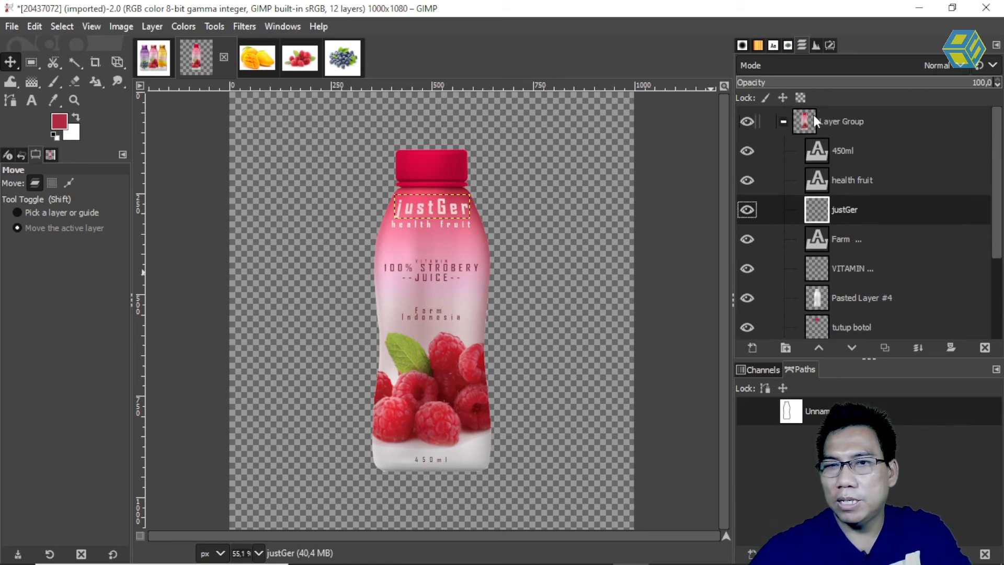
{"action": "left_click", "coordinate": [783, 122]}
{"action": "left_click", "coordinate": [840, 122]}
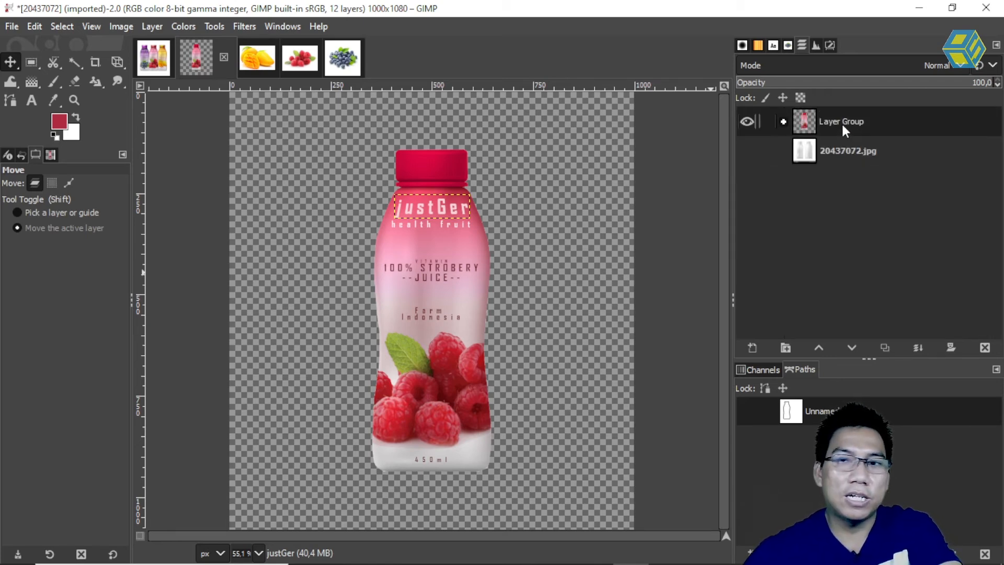
Duplicate the raspberry bottle group, place the copy right beside the original bottle, and order it beneath the original group.
{"action": "left_click", "coordinate": [148, 59]}
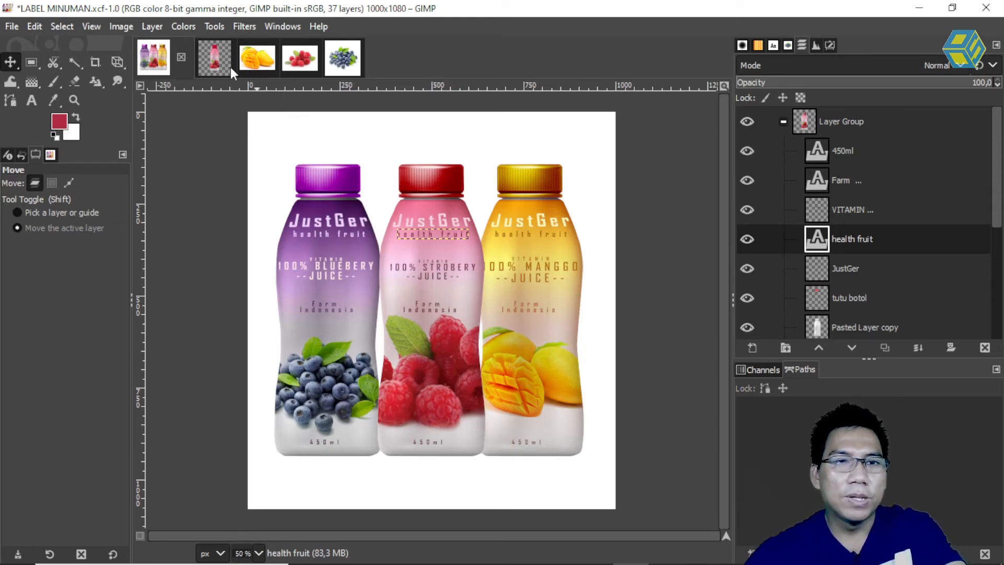
{"action": "left_click", "coordinate": [214, 58]}
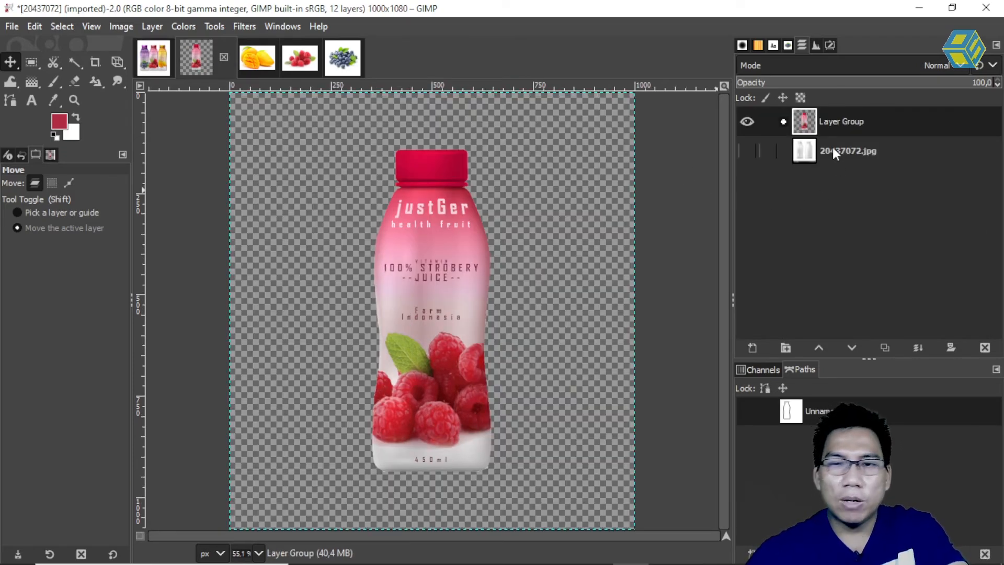
{"action": "left_click", "coordinate": [833, 147]}
{"action": "left_click", "coordinate": [829, 123]}
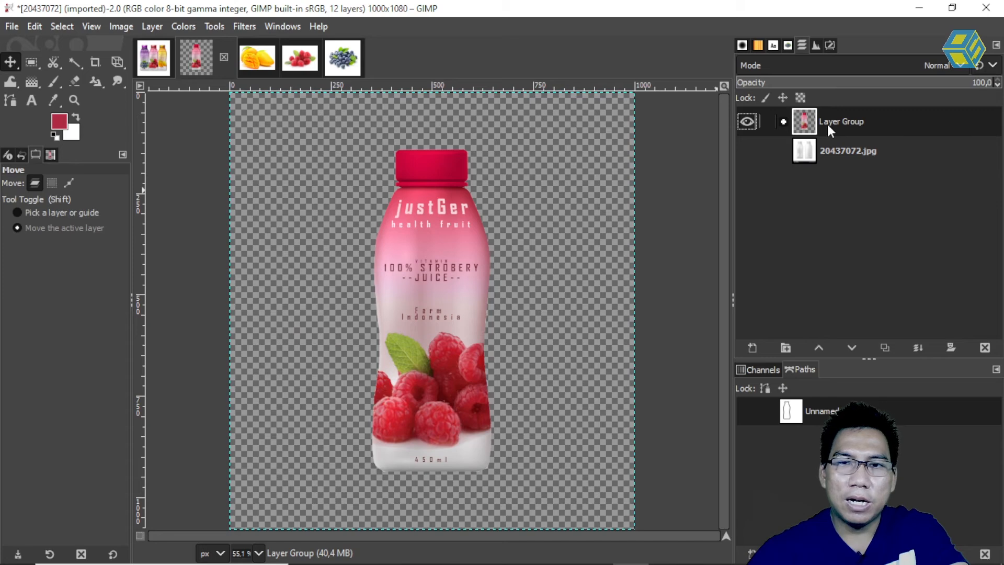
{"action": "right_click", "coordinate": [836, 121]}
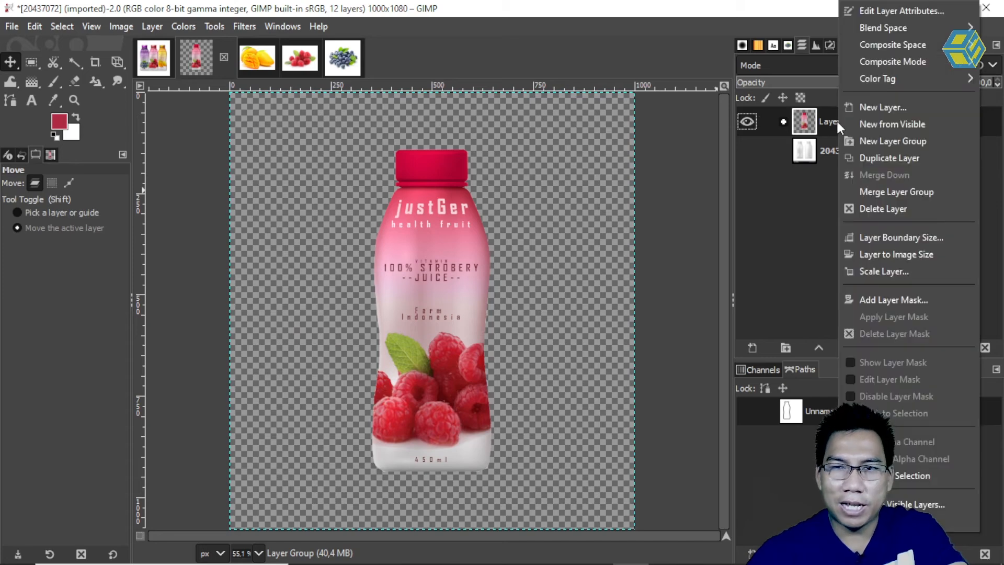
{"action": "left_click", "coordinate": [883, 158]}
{"action": "left_click_drag", "start_coordinate": [443, 344], "coordinate": [556, 349]}
{"action": "left_click_drag", "start_coordinate": [841, 129], "coordinate": [842, 167]}
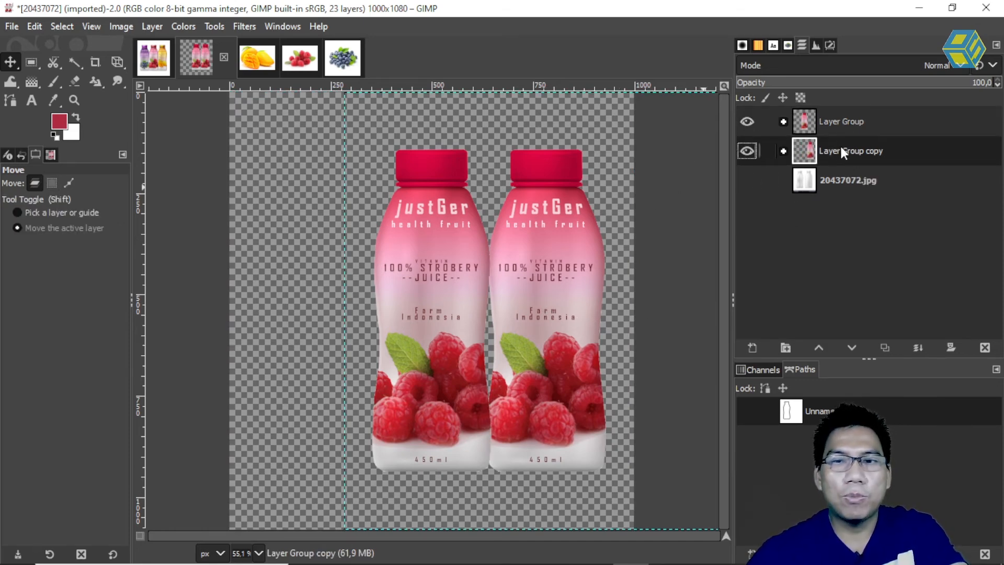
Duplicate the Layer Group copy and place this third bottle on the left side of the original bottle.
{"action": "right_click", "coordinate": [840, 148]}
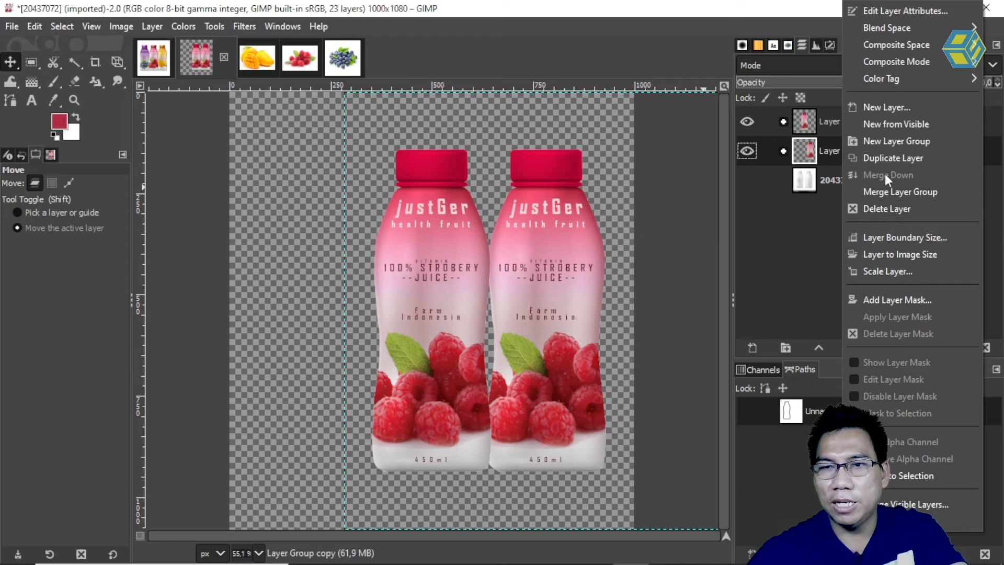
{"action": "left_click", "coordinate": [887, 157]}
{"action": "left_click_drag", "start_coordinate": [539, 310], "coordinate": [425, 303]}
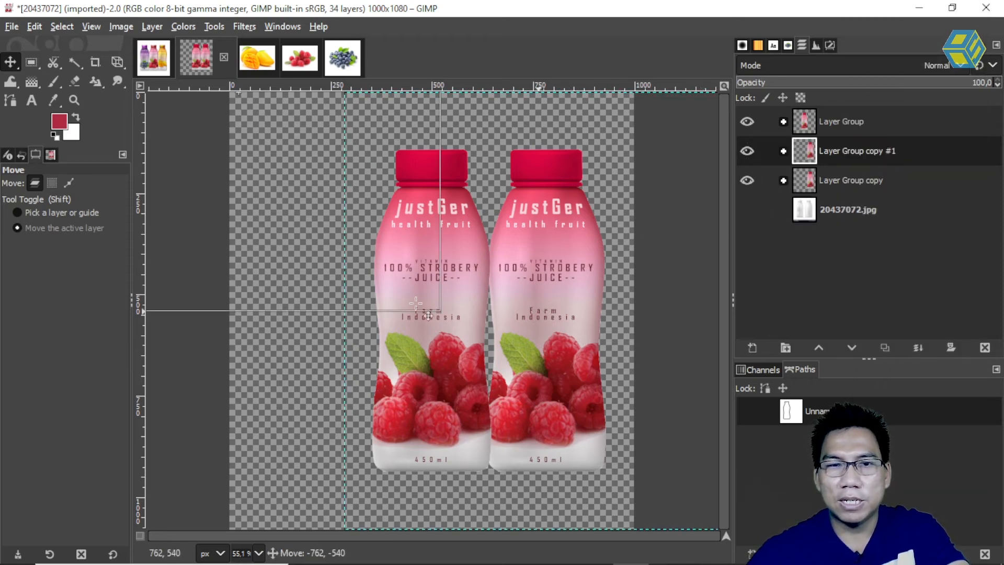
{"action": "left_click_drag", "start_coordinate": [338, 311], "coordinate": [321, 311]}
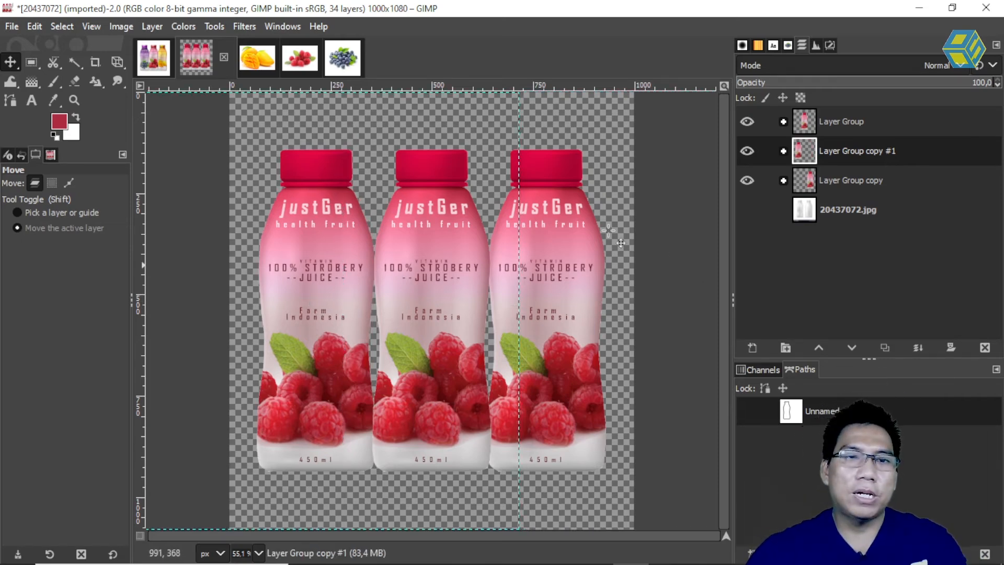
In the blueberry image, fuzzy-select the white background, invert and shrink the selection, and copy the blueberries.
{"action": "left_click", "coordinate": [344, 58]}
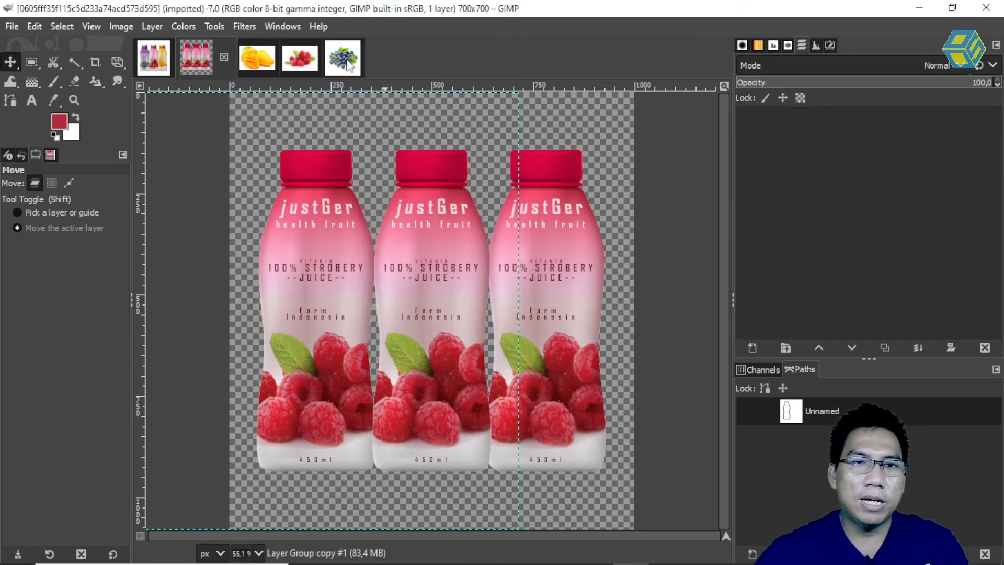
{"action": "left_click", "coordinate": [79, 59]}
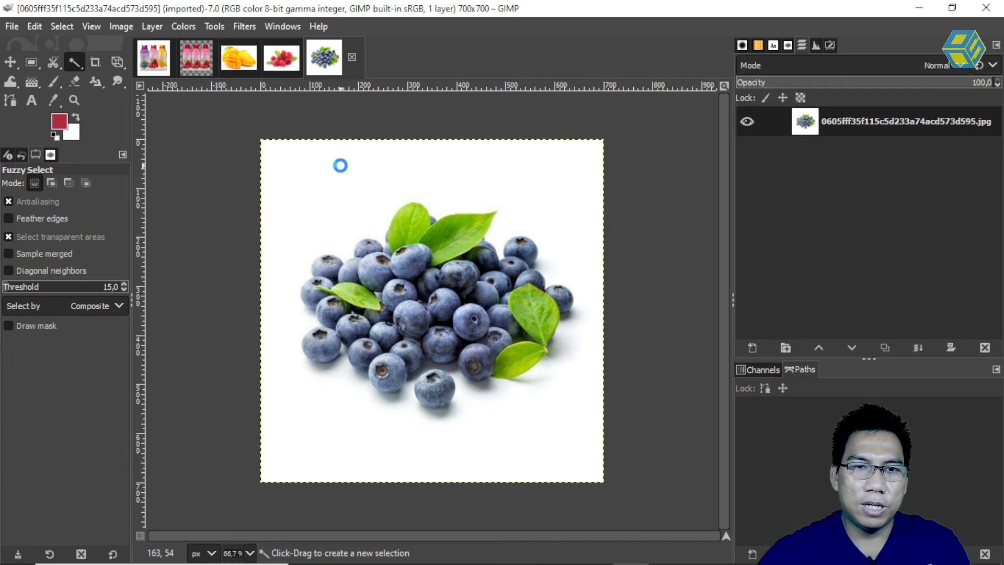
{"action": "left_click", "coordinate": [341, 165]}
{"action": "left_click", "coordinate": [63, 27]}
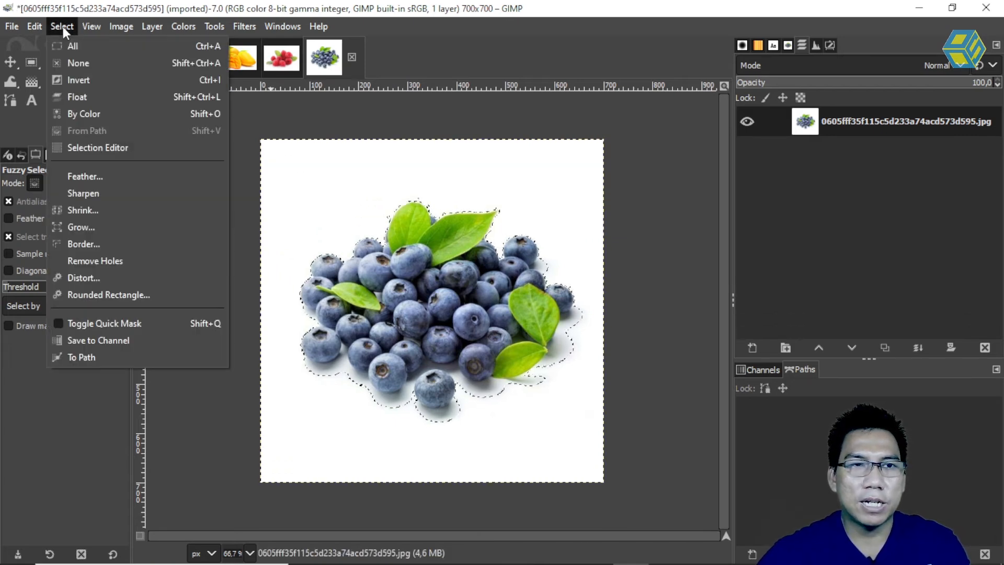
{"action": "left_click", "coordinate": [97, 77]}
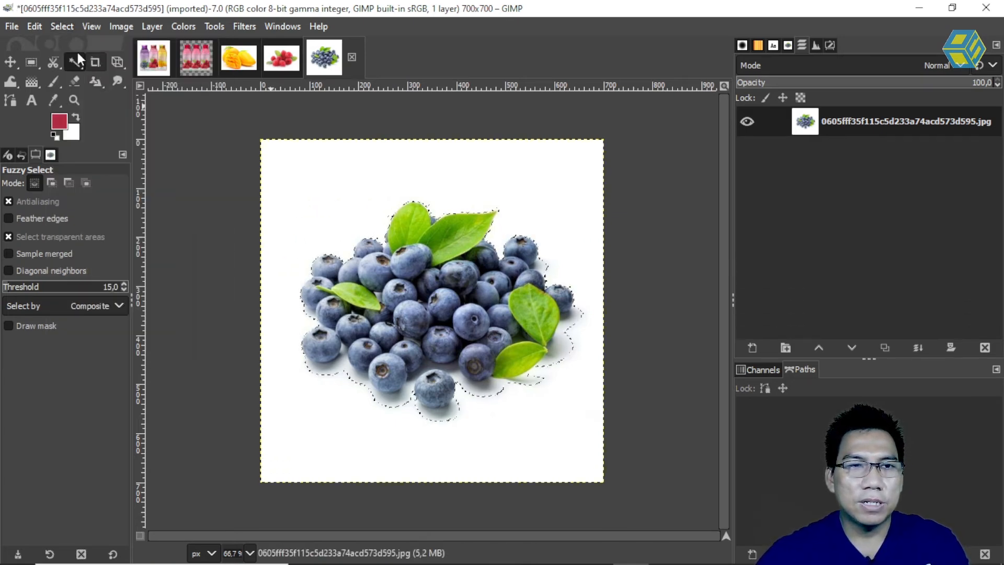
{"action": "left_click", "coordinate": [57, 26]}
{"action": "left_click", "coordinate": [105, 211]}
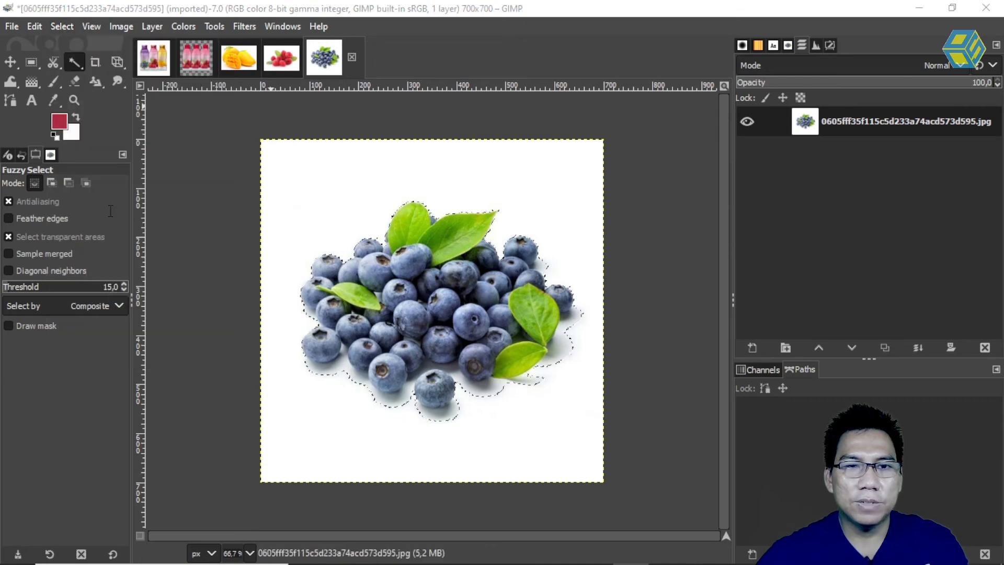
{"action": "left_click", "coordinate": [158, 266]}
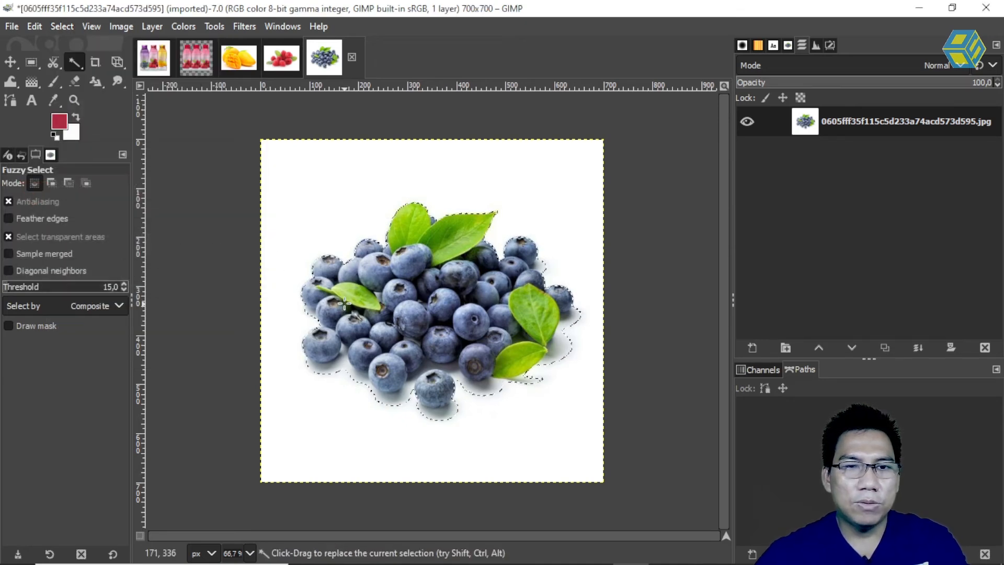
{"action": "key", "text": "ctrl+c"}
Hide the raspberries in the leftmost bottle's group and paste the blueberries there as a new layer above them.
{"action": "left_click", "coordinate": [190, 61]}
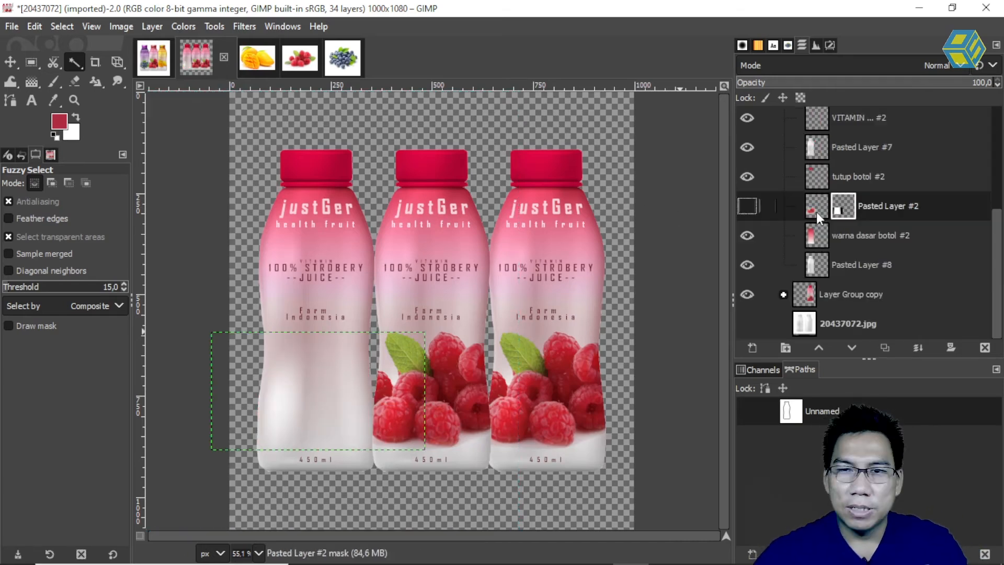
{"action": "left_click", "coordinate": [818, 211]}
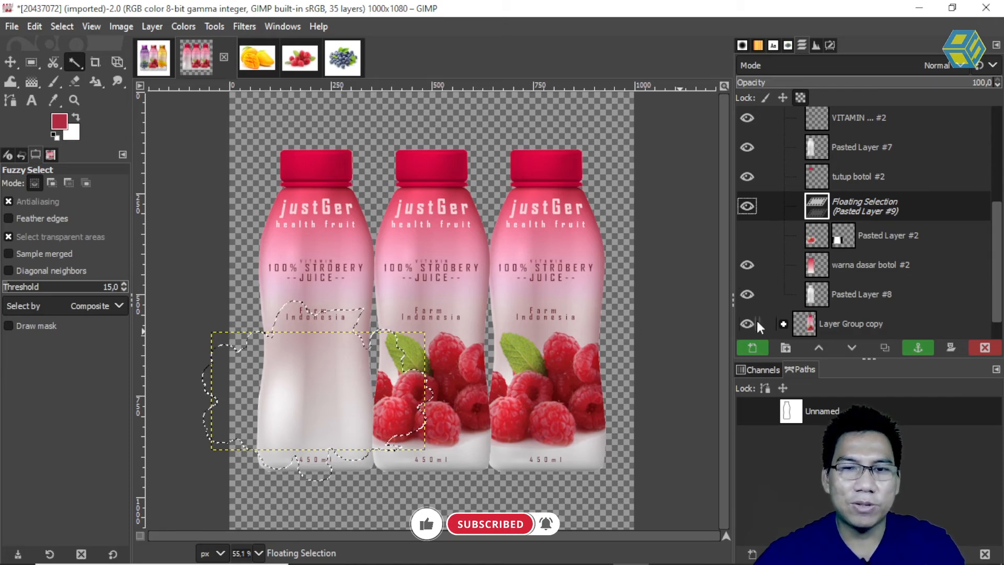
{"action": "left_click", "coordinate": [754, 347]}
Scale the blueberry layer down to about 409 × 327 pixels over the lower part of the leftmost bottle.
{"action": "key", "text": "shift+s"}
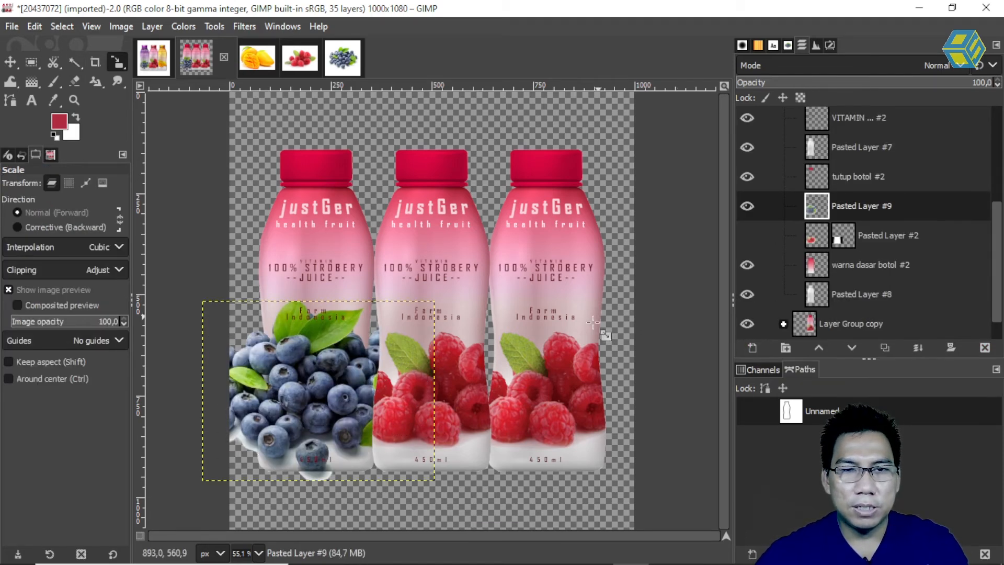
{"action": "left_click", "coordinate": [322, 360]}
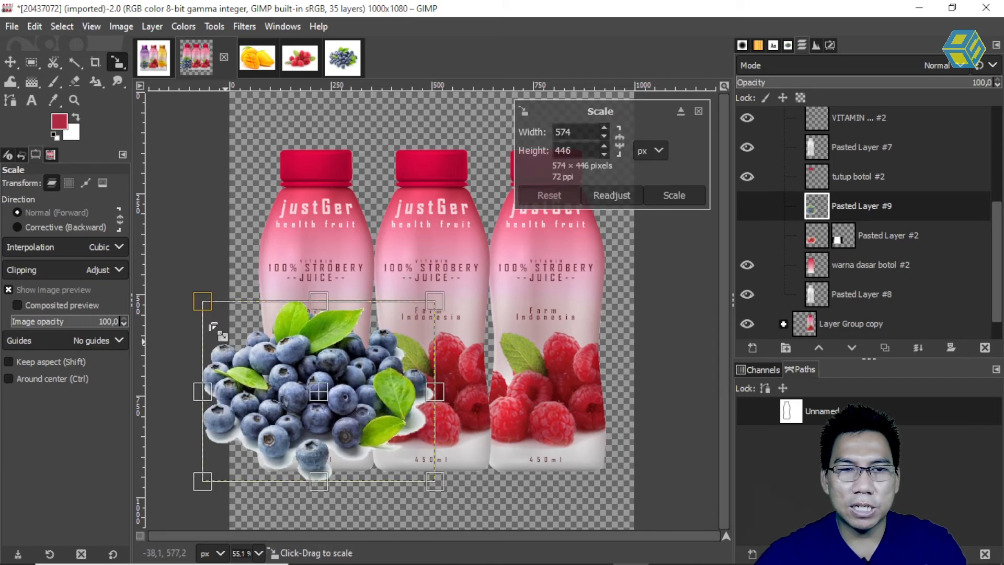
{"action": "left_click_drag", "start_coordinate": [208, 308], "coordinate": [320, 384]}
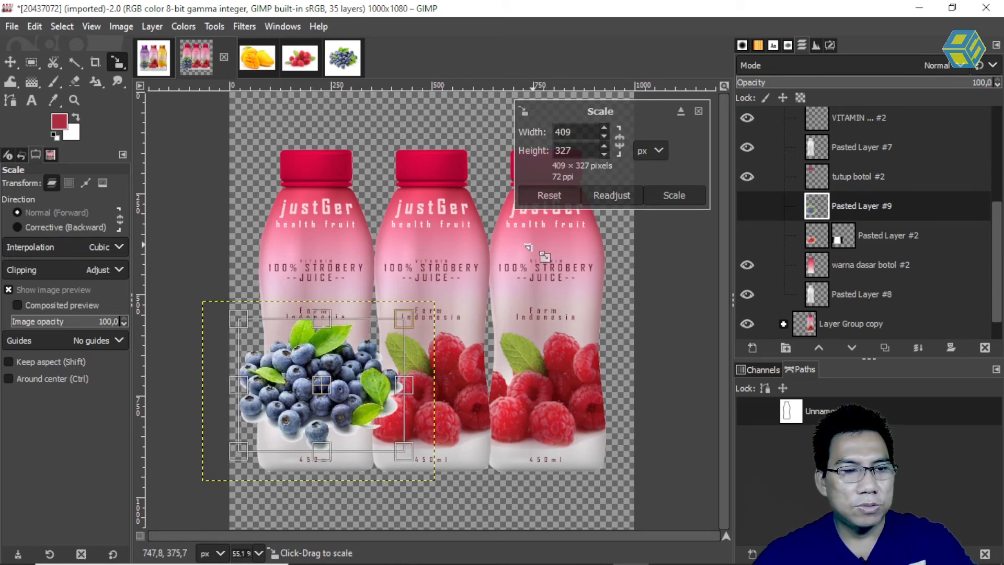
{"action": "left_click", "coordinate": [11, 67]}
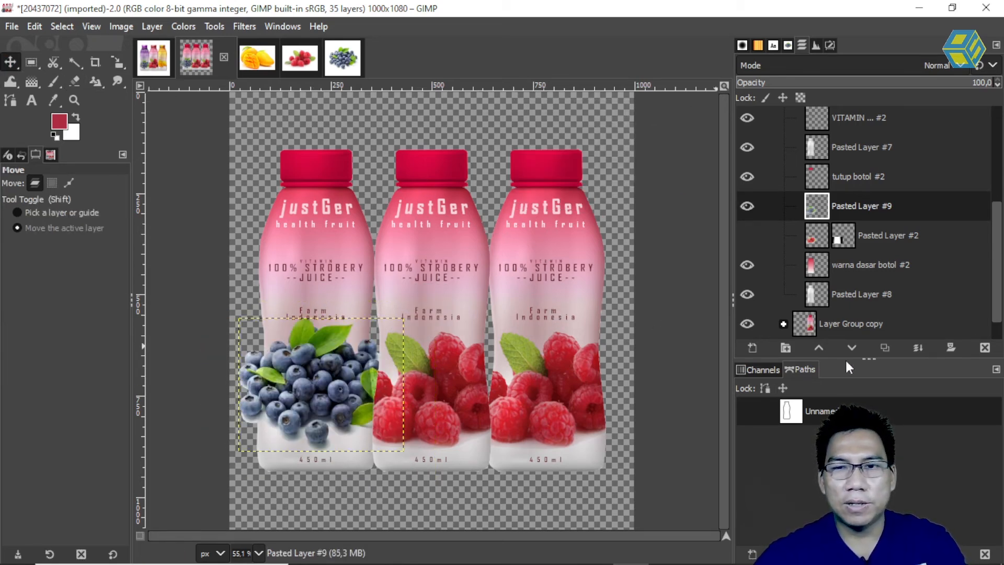
Load the leftmost bottle's shape as a selection and add it as a layer mask on the blueberry layer.
{"action": "key", "text": "alt"}
{"action": "left_click", "coordinate": [817, 294], "text": "alt"}
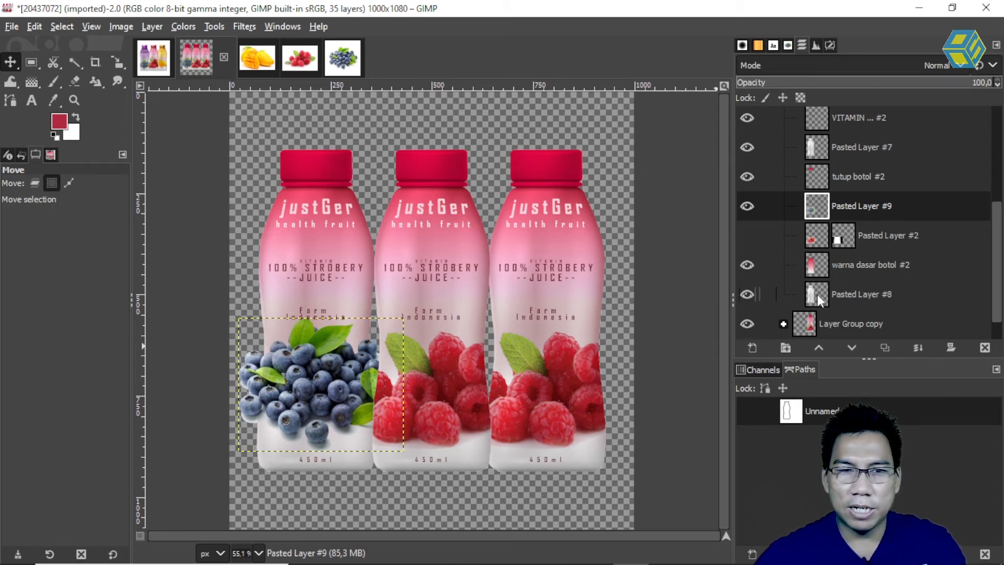
{"action": "left_click", "coordinate": [949, 347]}
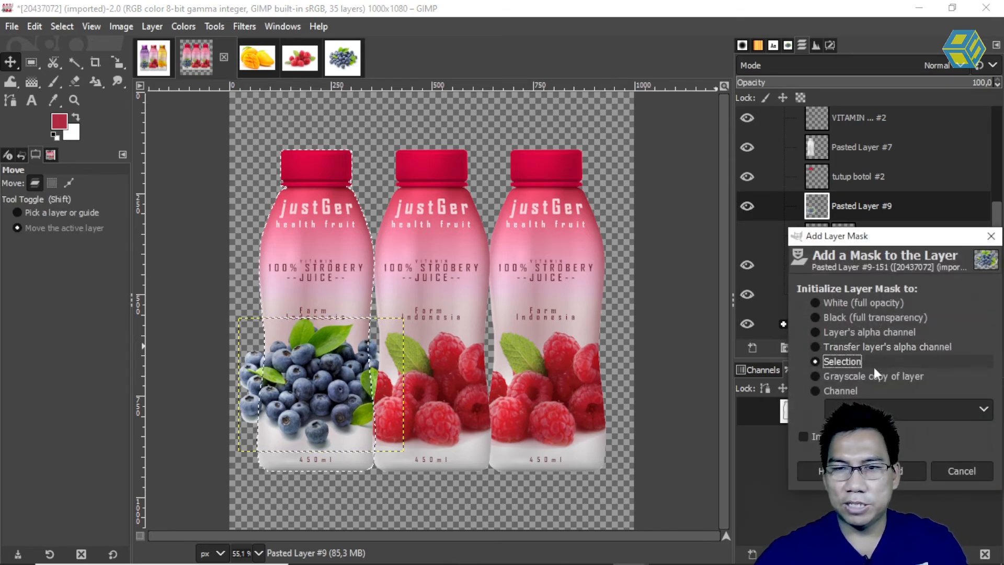
{"action": "left_click", "coordinate": [910, 468]}
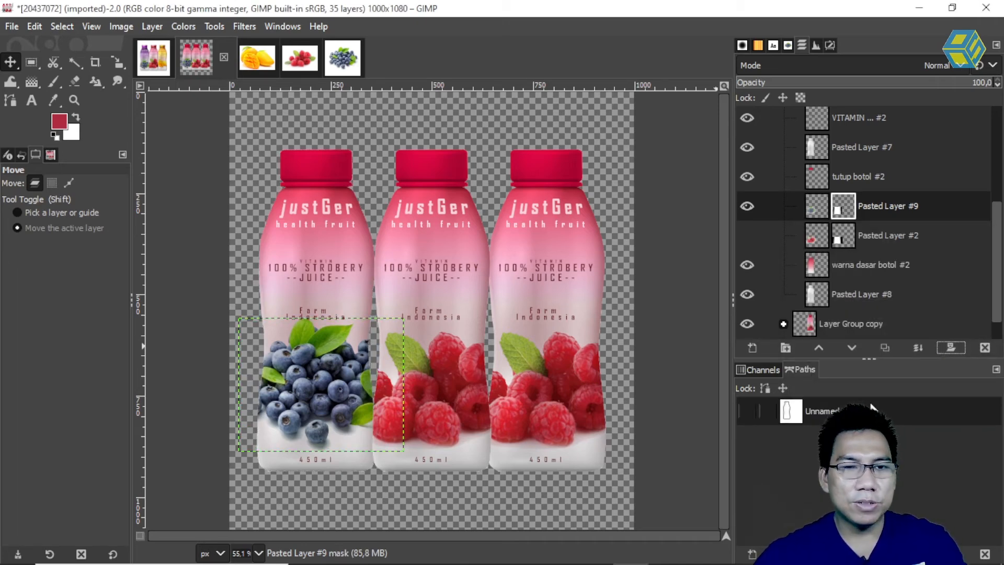
Select the opaque area of the warna dasar botol #2 layer and draw a vertical linear gradient from the bottle's neck to its base.
{"action": "left_click", "coordinate": [813, 269]}
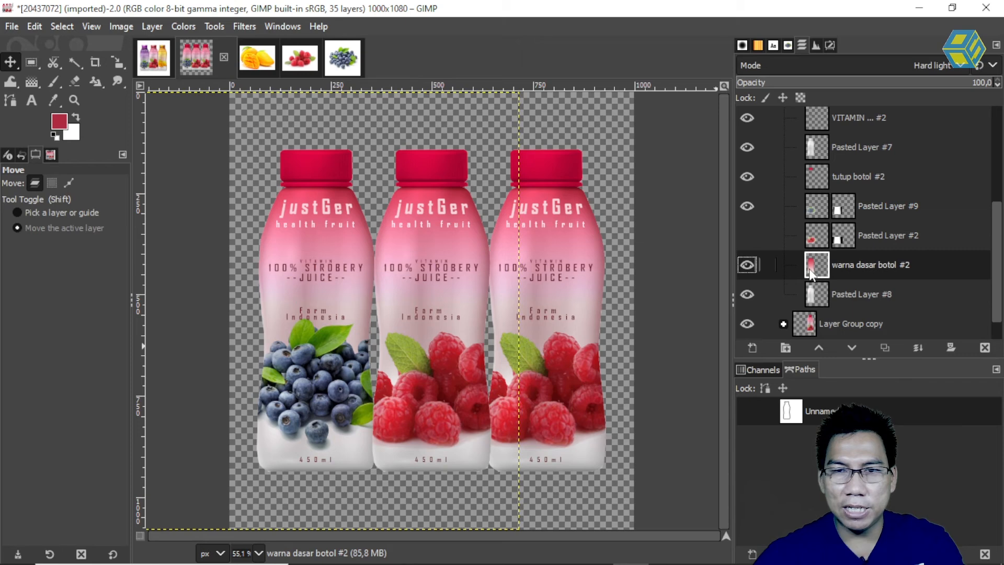
{"action": "left_click", "coordinate": [811, 271], "text": "alt"}
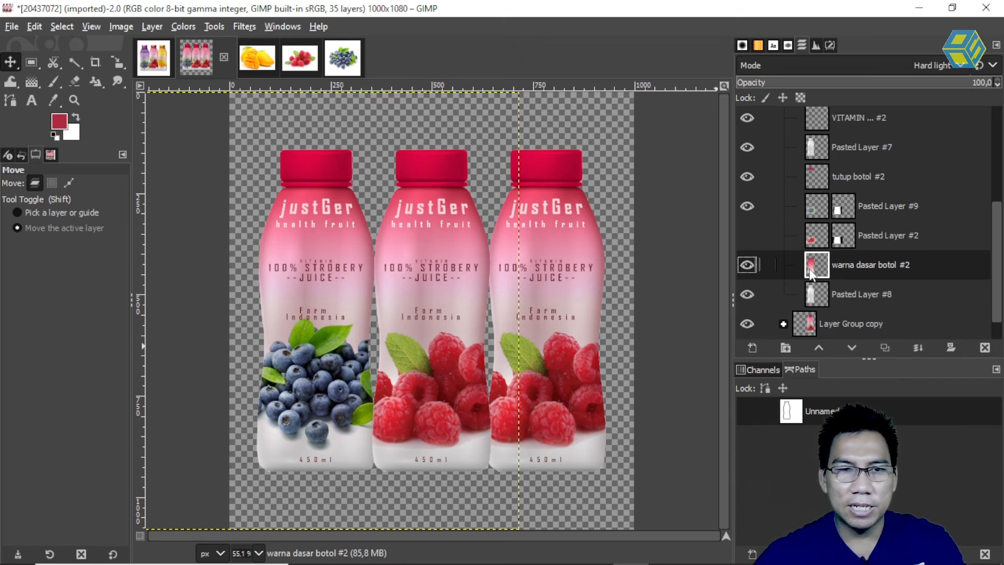
{"action": "left_click", "coordinate": [31, 82]}
{"action": "left_click", "coordinate": [15, 226]}
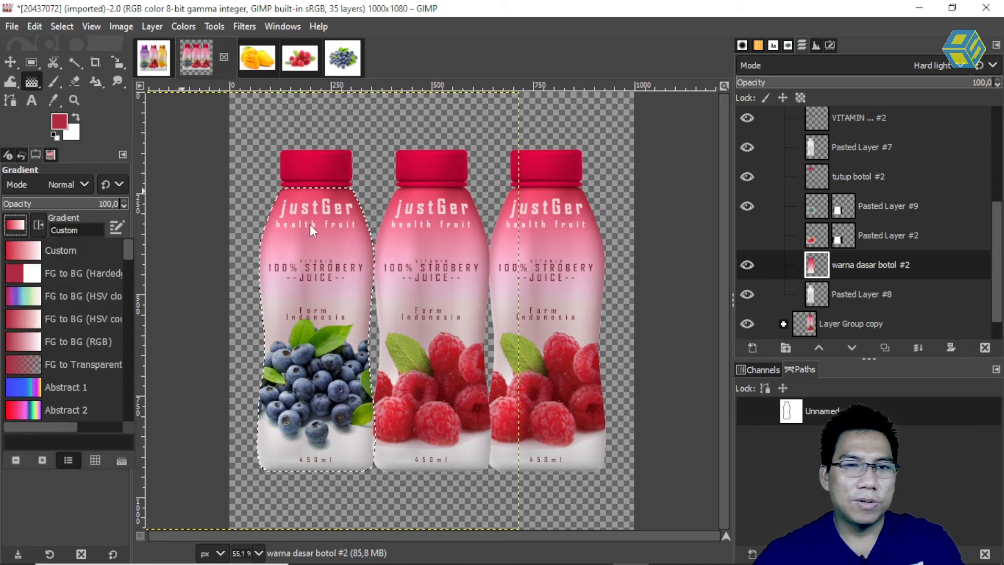
{"action": "left_click", "coordinate": [315, 189]}
{"action": "left_click_drag", "start_coordinate": [315, 187], "coordinate": [315, 472]}
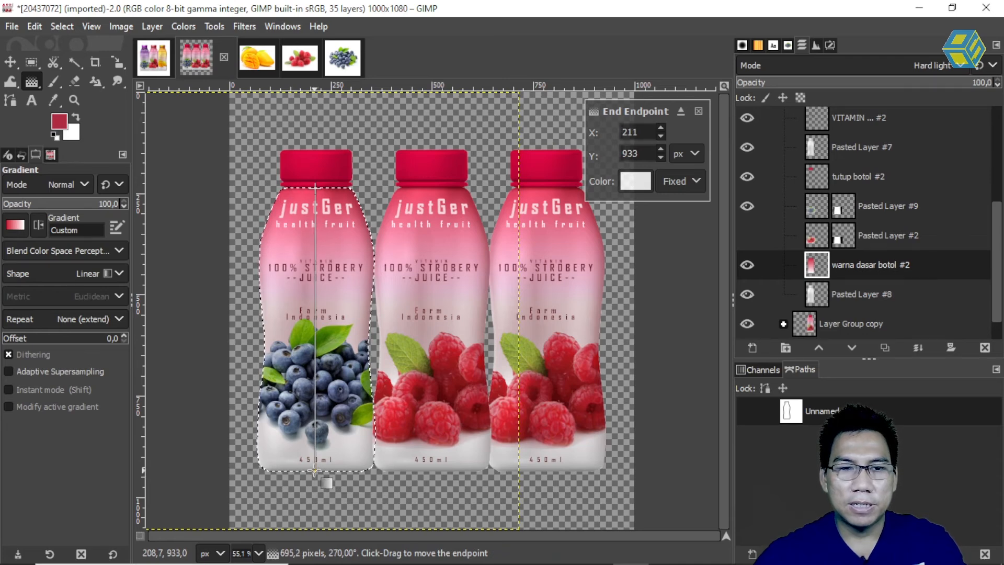
Set the gradient's start colour to dark blue 212e52, based on a colour sampled from the blueberries, and apply the gradient.
{"action": "left_click", "coordinate": [315, 192]}
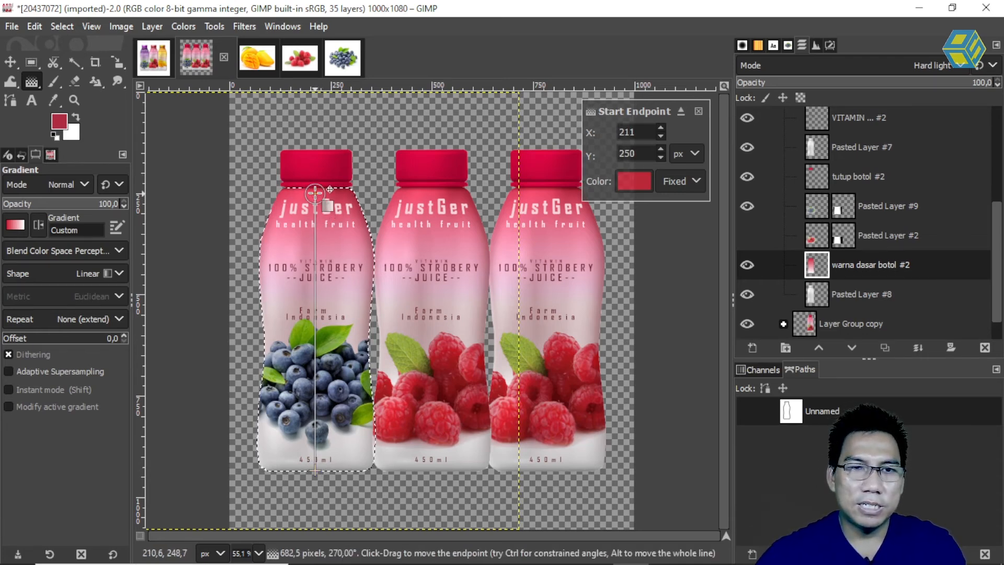
{"action": "left_click", "coordinate": [632, 179]}
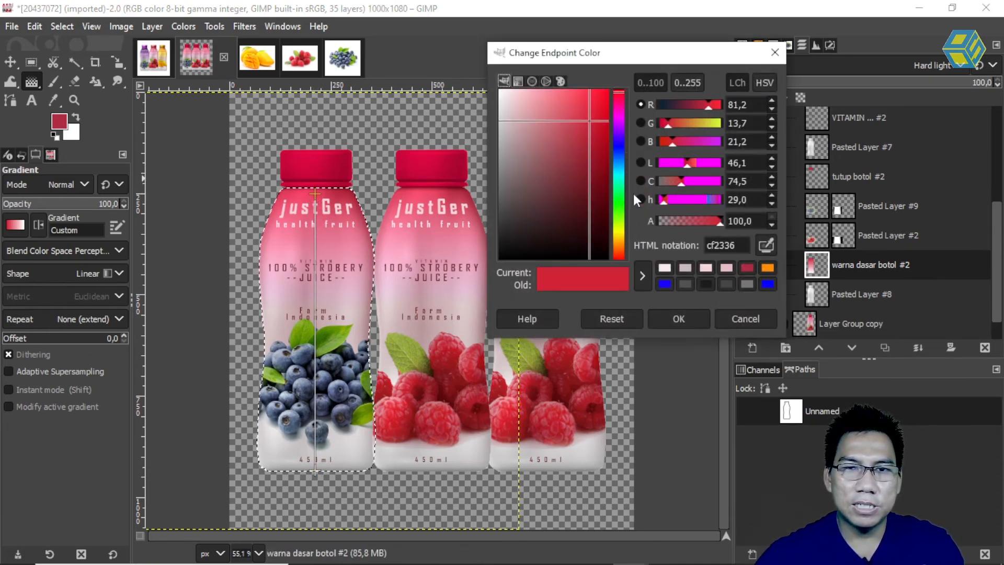
{"action": "left_click", "coordinate": [767, 244]}
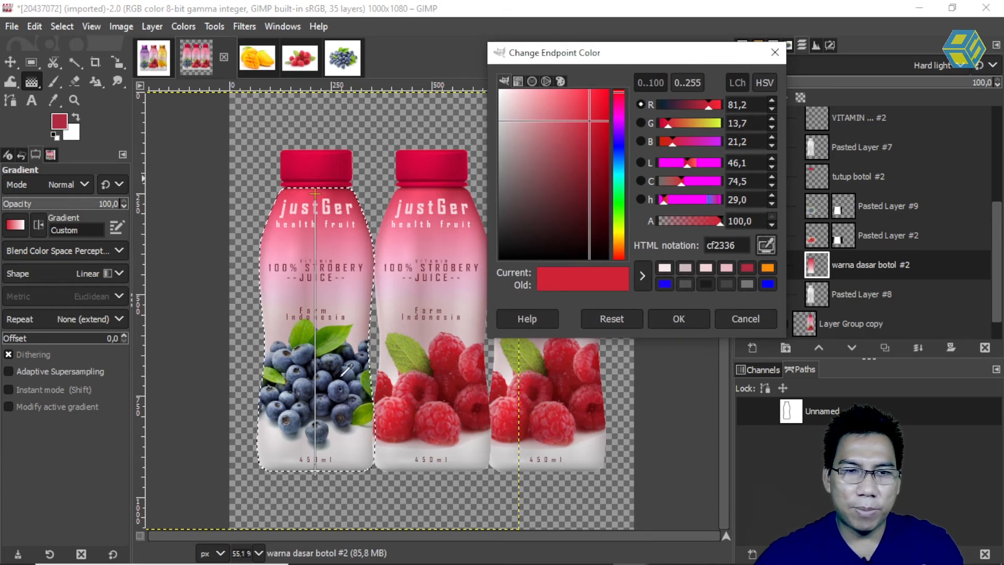
{"action": "left_click", "coordinate": [337, 369]}
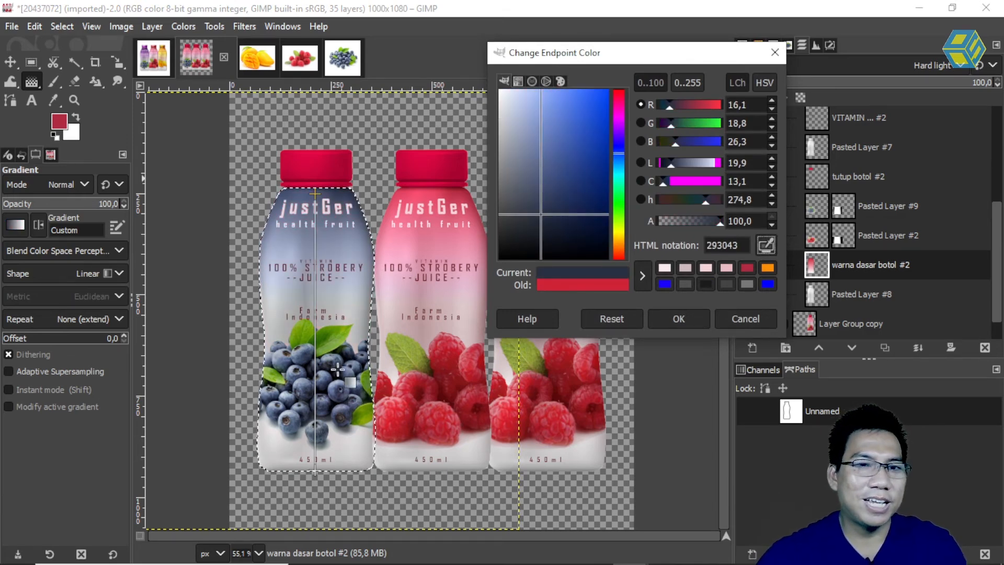
{"action": "left_click_drag", "start_coordinate": [541, 209], "coordinate": [564, 205]}
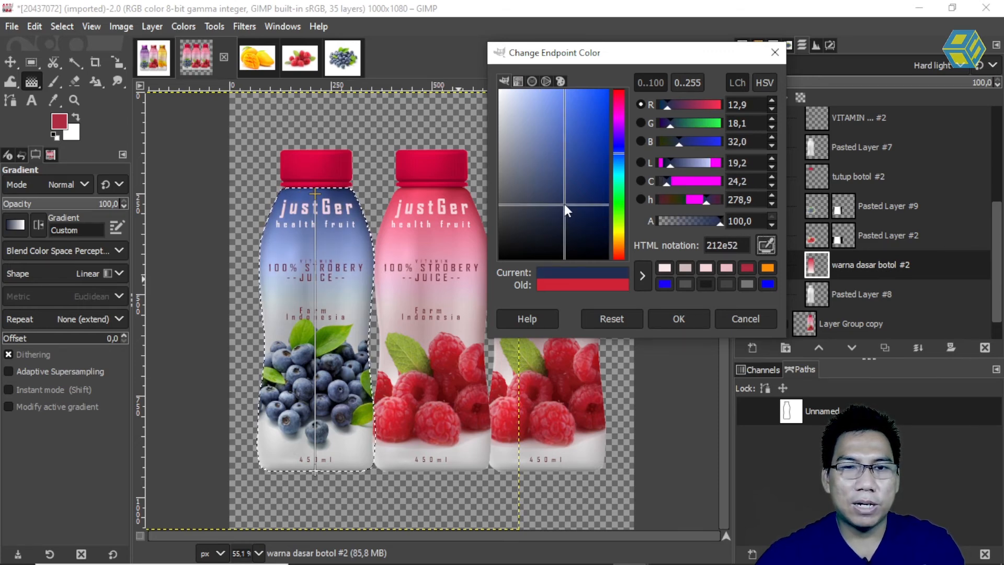
{"action": "left_click", "coordinate": [677, 316]}
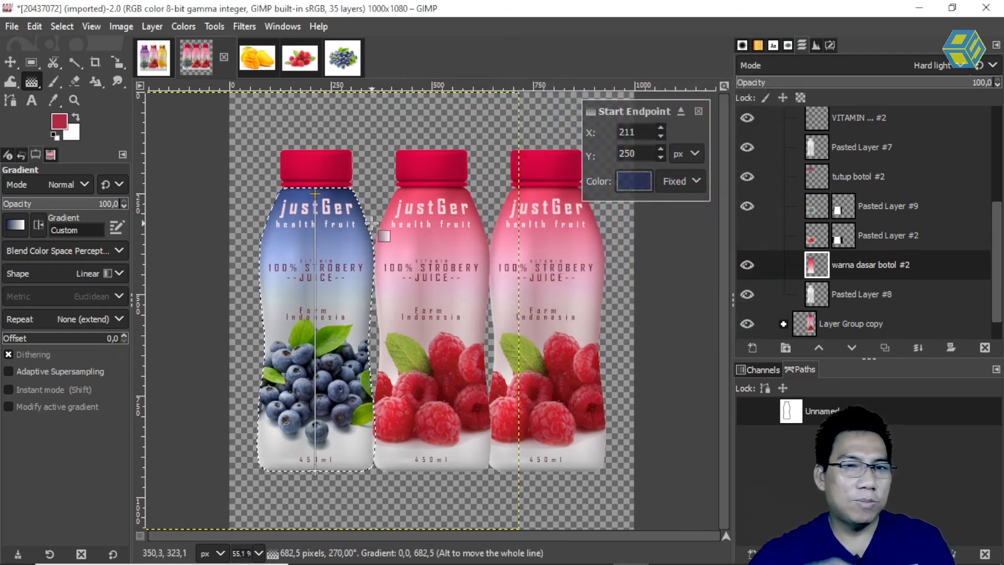
{"action": "left_click", "coordinate": [10, 62]}
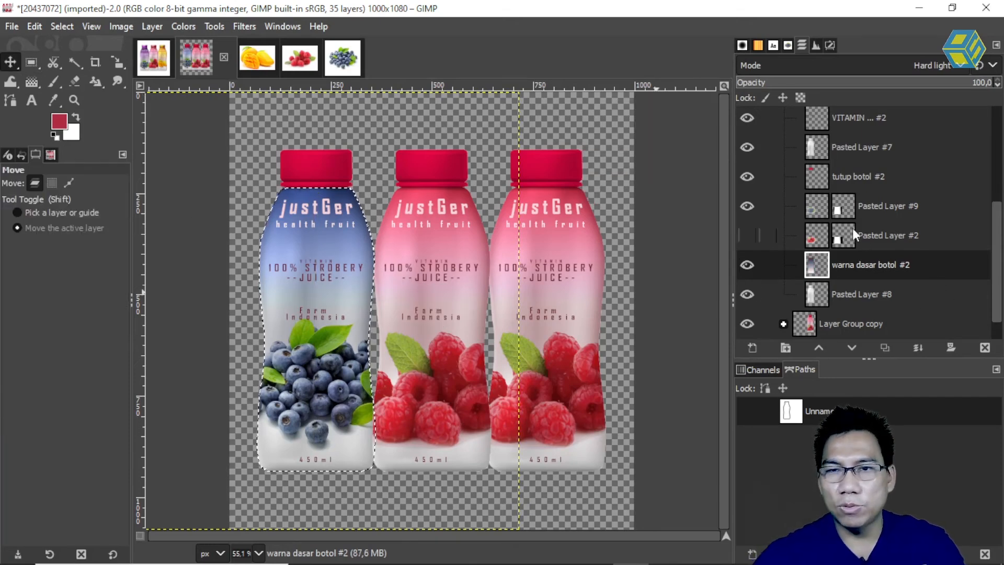
Deselect everything and recolour the leftmost bottle's cap blue using Hue-Saturation with hue -124, lightness about -12 and saturation about -17.
{"action": "left_click", "coordinate": [846, 176]}
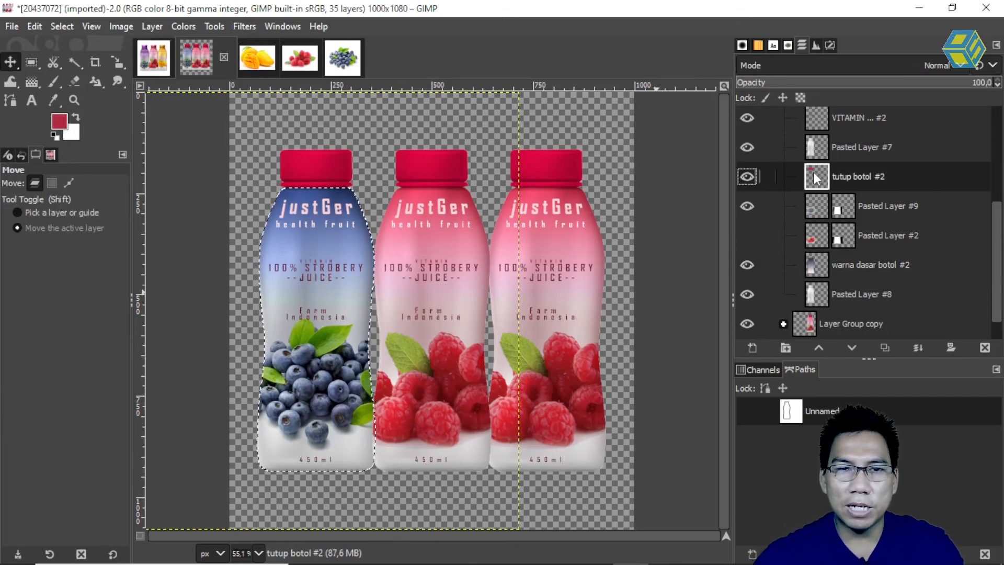
{"action": "key", "text": "ctrl+shift+a"}
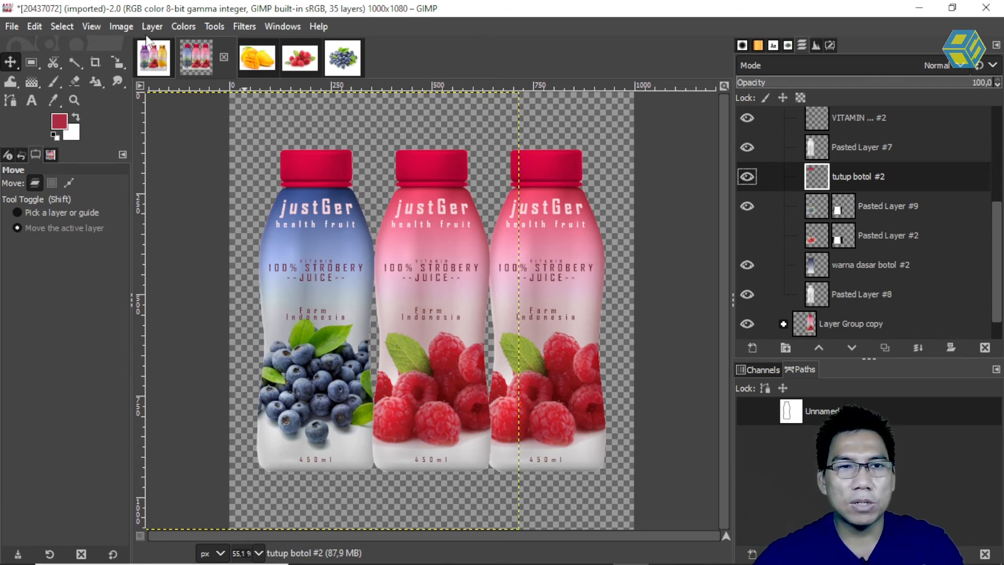
{"action": "left_click", "coordinate": [180, 27]}
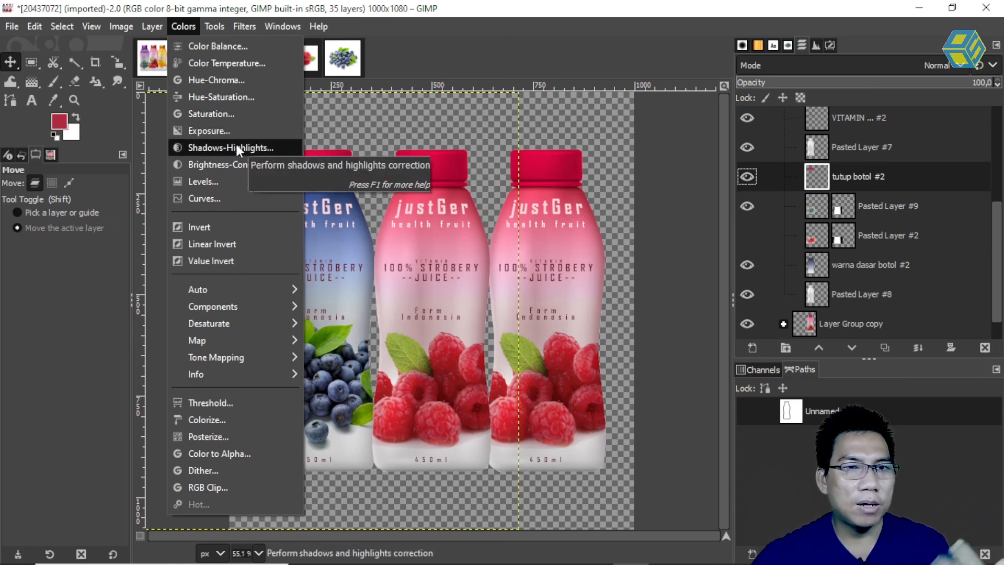
{"action": "left_click", "coordinate": [232, 97]}
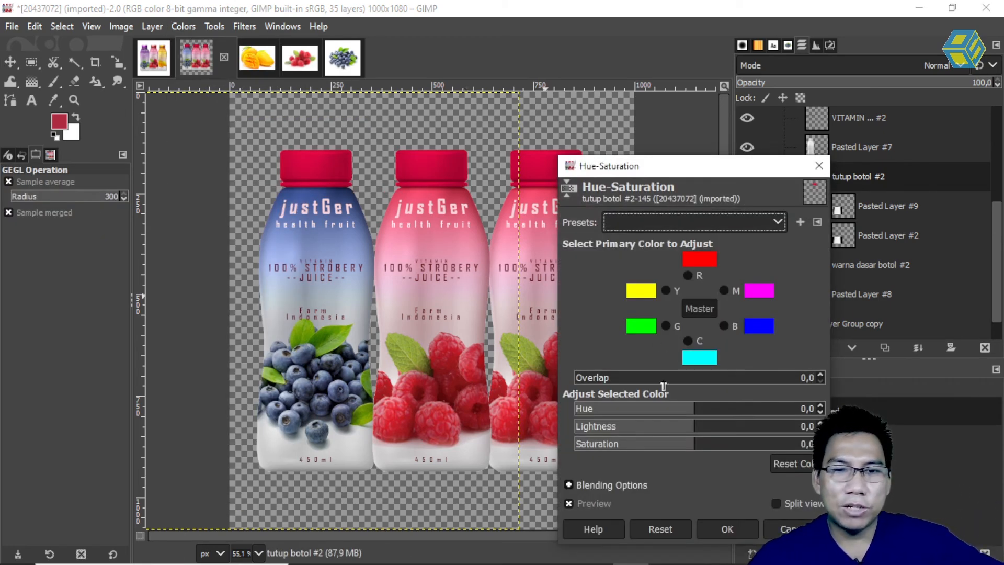
{"action": "left_click_drag", "start_coordinate": [692, 409], "coordinate": [603, 409]}
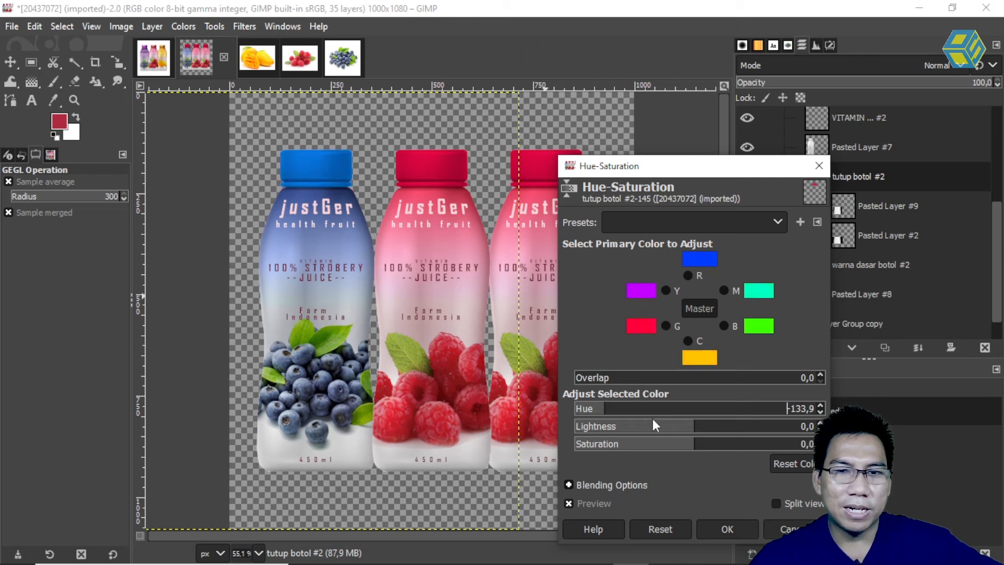
{"action": "left_click", "coordinate": [687, 426]}
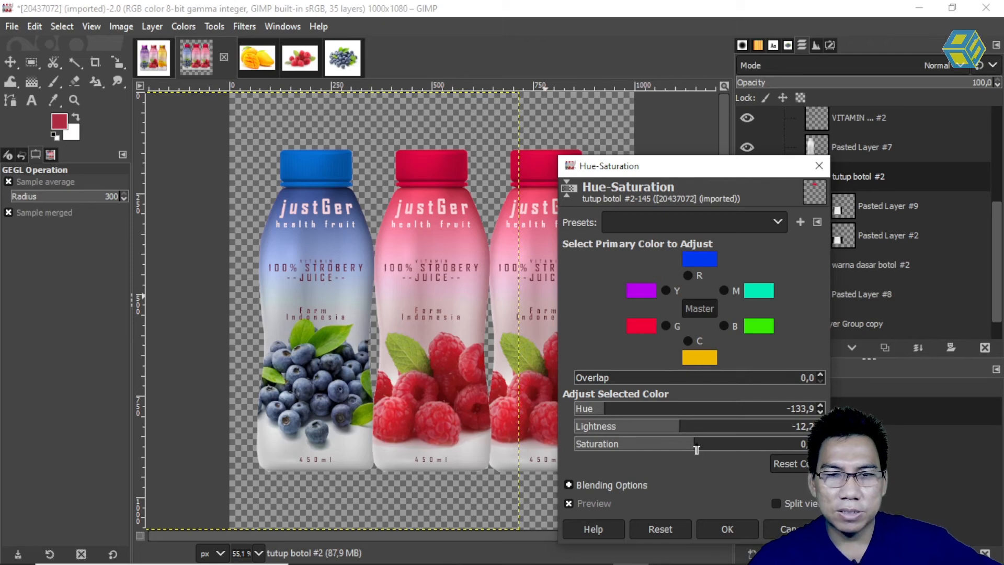
{"action": "left_click_drag", "start_coordinate": [729, 444], "coordinate": [678, 443]}
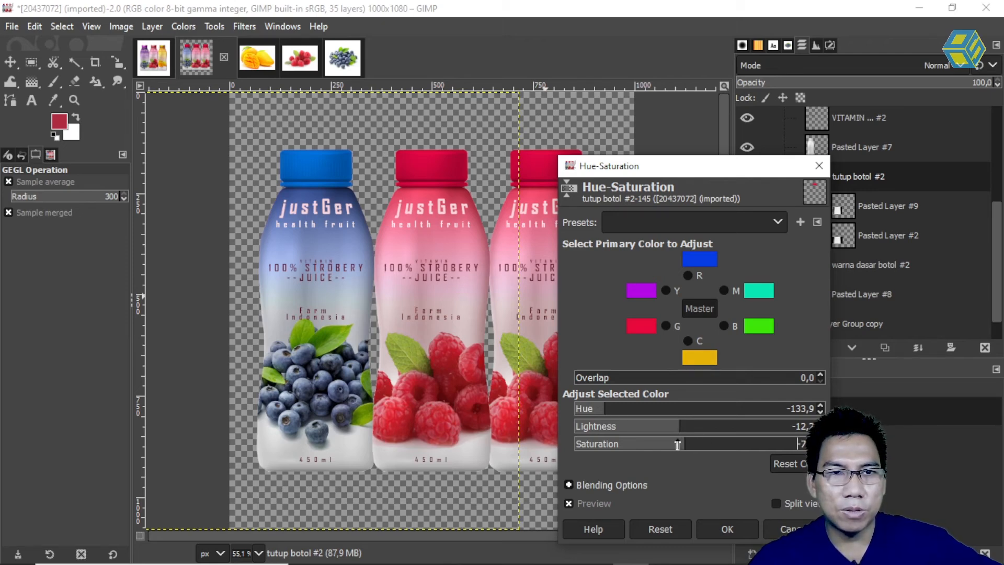
{"action": "left_click_drag", "start_coordinate": [607, 410], "coordinate": [614, 412]}
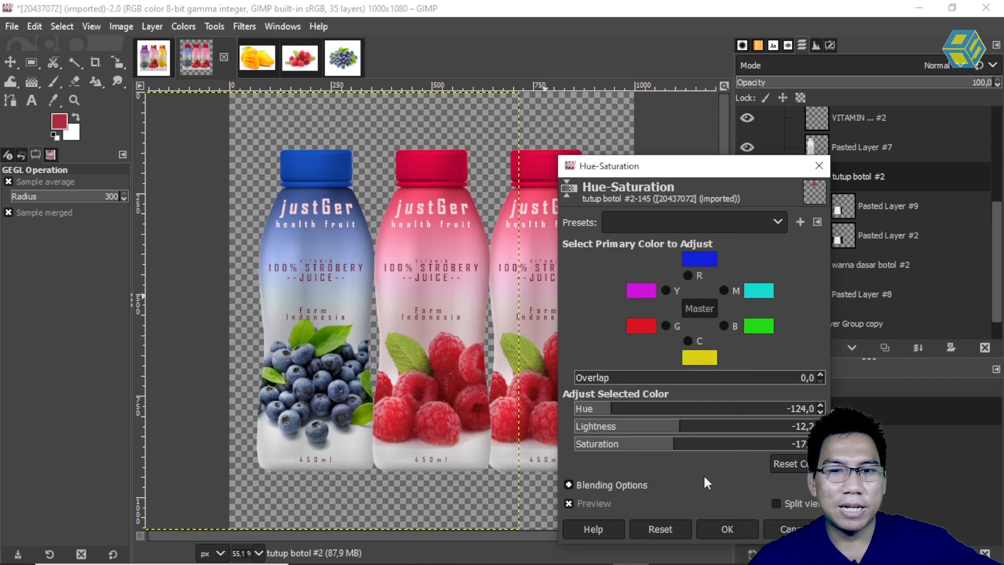
{"action": "left_click", "coordinate": [727, 528]}
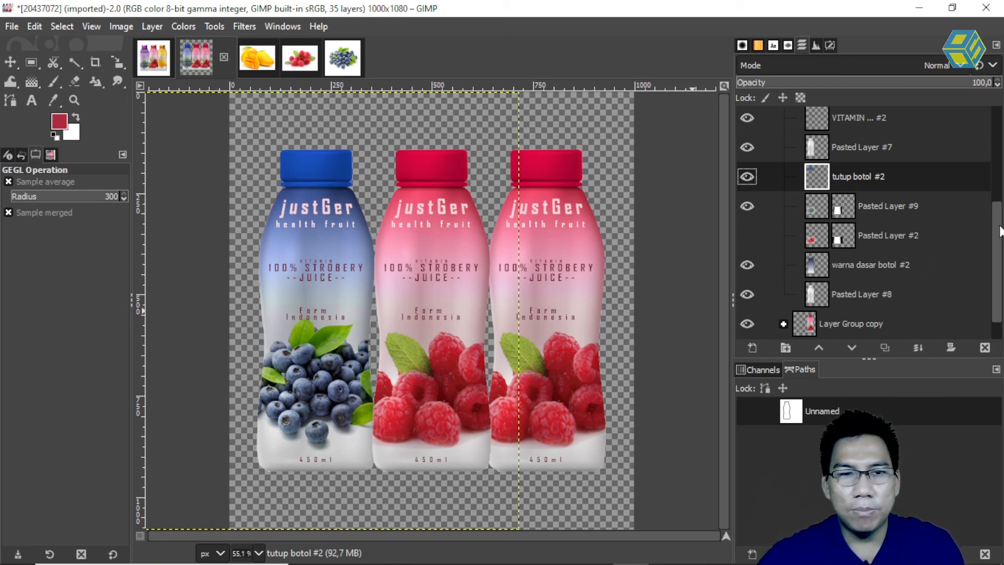
Hide the "100% STROBERY JUICE" text layer in the leftmost bottle's group.
{"action": "scroll", "coordinate": [1000, 231], "scroll_direction": "up", "scroll_amount": 5}
{"action": "left_click", "coordinate": [853, 198]}
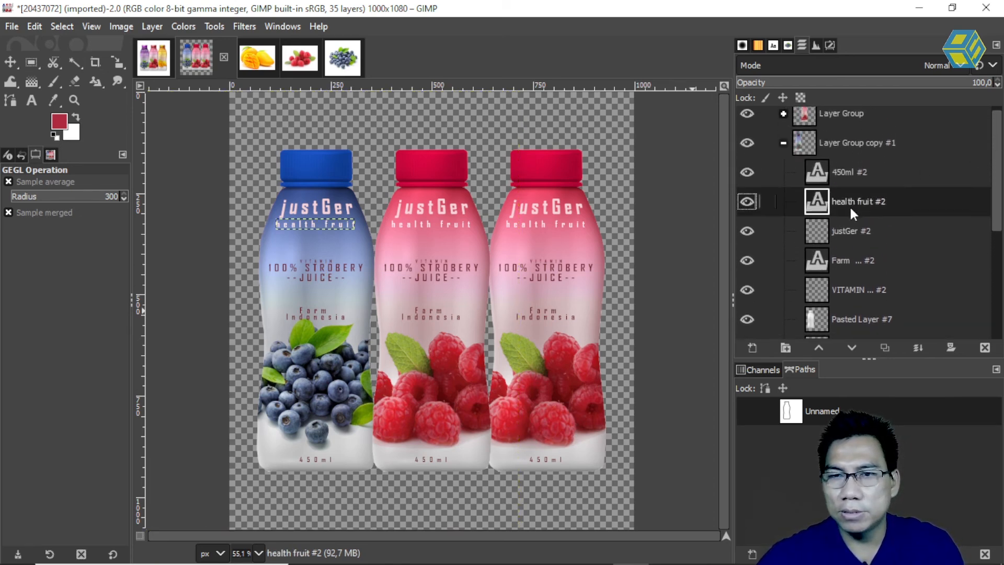
{"action": "left_click", "coordinate": [855, 233]}
{"action": "left_click", "coordinate": [857, 262]}
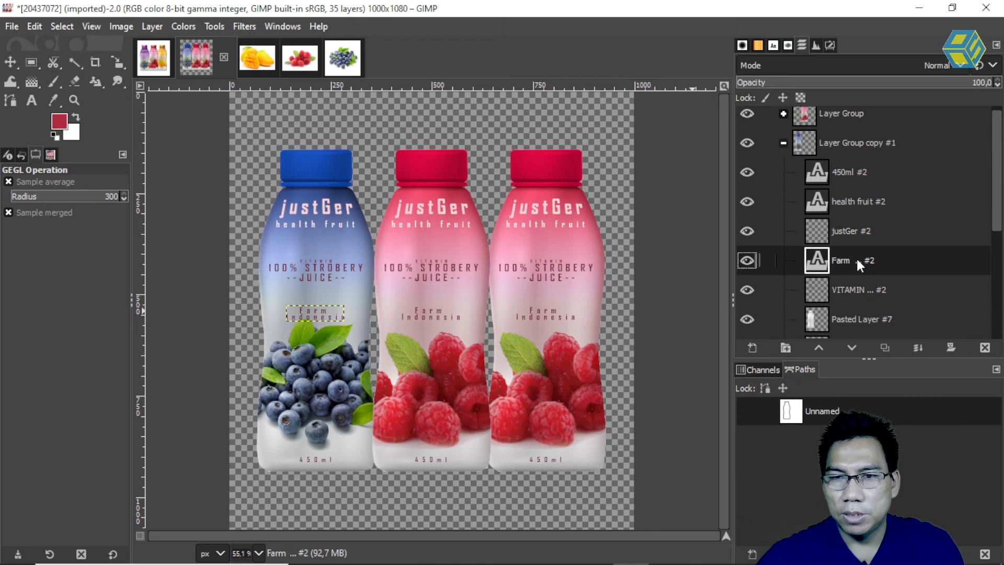
{"action": "left_click", "coordinate": [860, 291]}
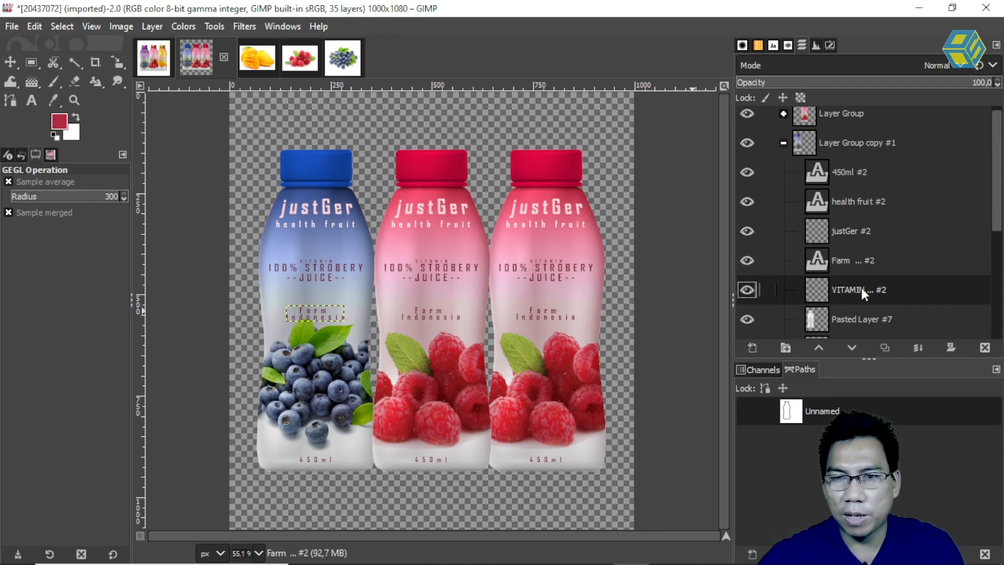
{"action": "double_click", "coordinate": [817, 291]}
{"action": "key", "text": "Escape"}
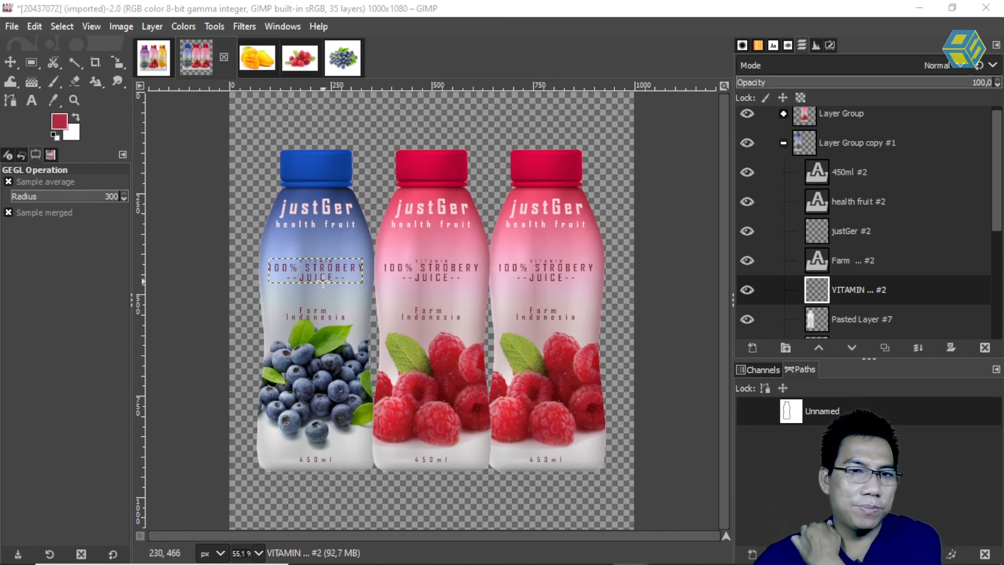
{"action": "double_click", "coordinate": [748, 288]}
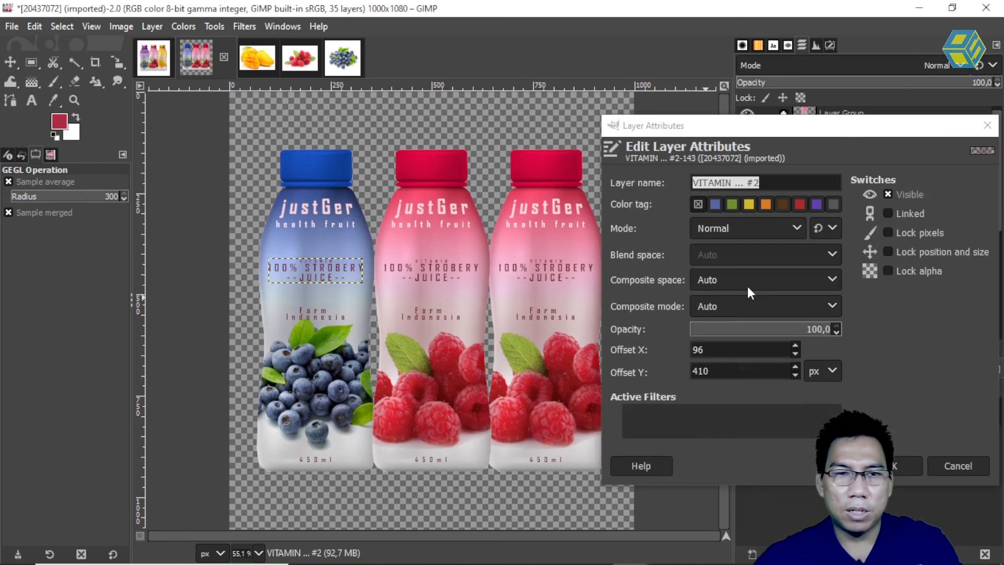
{"action": "left_click", "coordinate": [971, 464]}
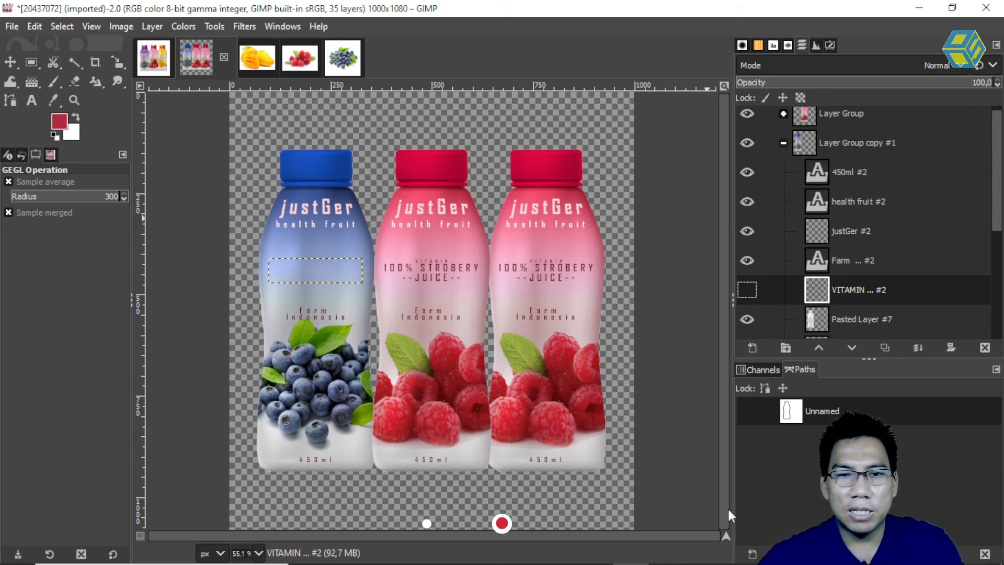
Switch to the text informasi file in Notepad, copy the "VITAMIN 100% MANGGO JUICE" lines and return to GIMP.
{"action": "mouse_move", "coordinate": [704, 563]}
{"action": "left_click", "coordinate": [658, 555]}
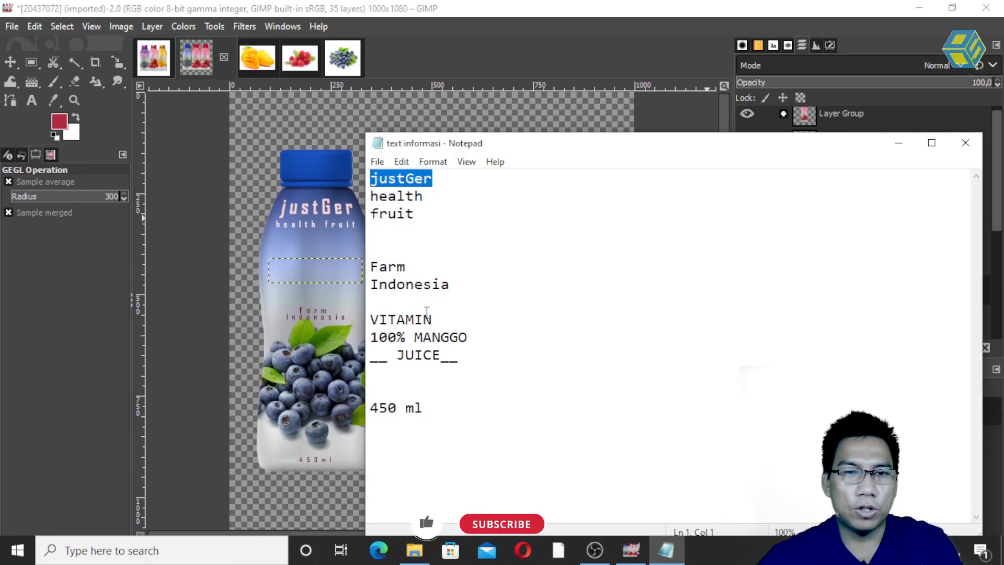
{"action": "left_click_drag", "start_coordinate": [370, 319], "coordinate": [459, 360]}
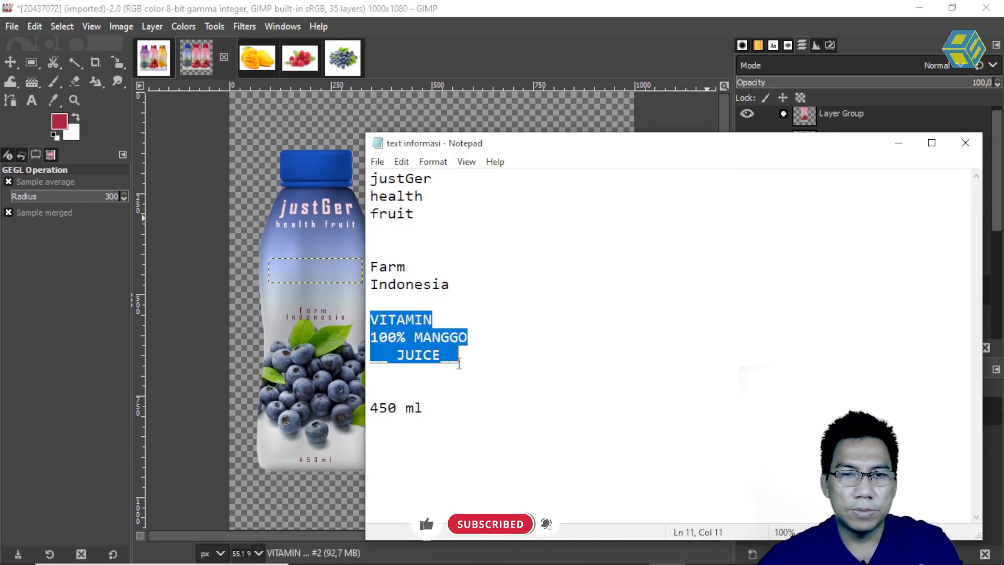
{"action": "left_click", "coordinate": [423, 62]}
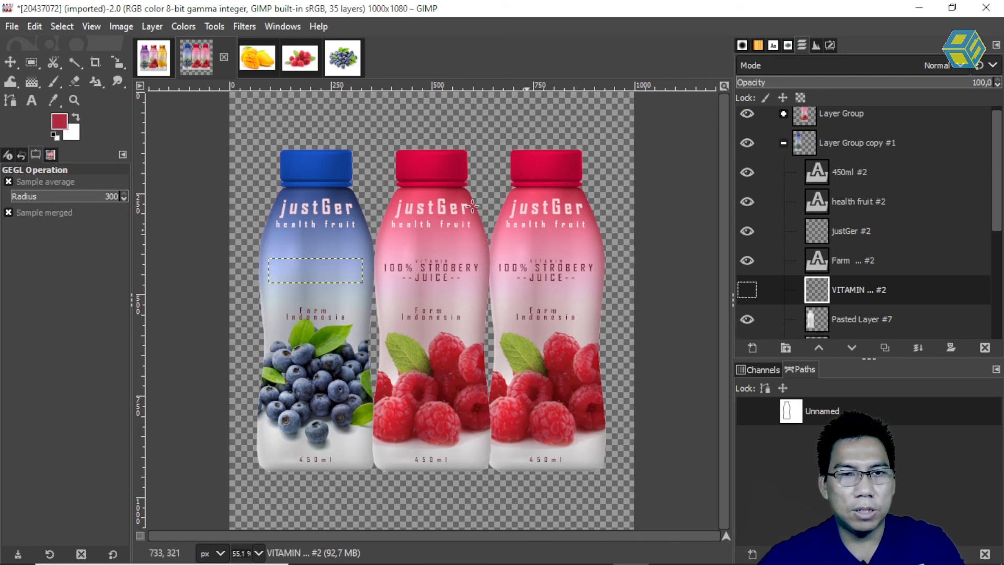
Add a new text layer with the copied "VITAMIN 100% MANGGO JUICE" lines on the leftmost bottle, above the Farm Indonesia text.
{"action": "left_click", "coordinate": [24, 100]}
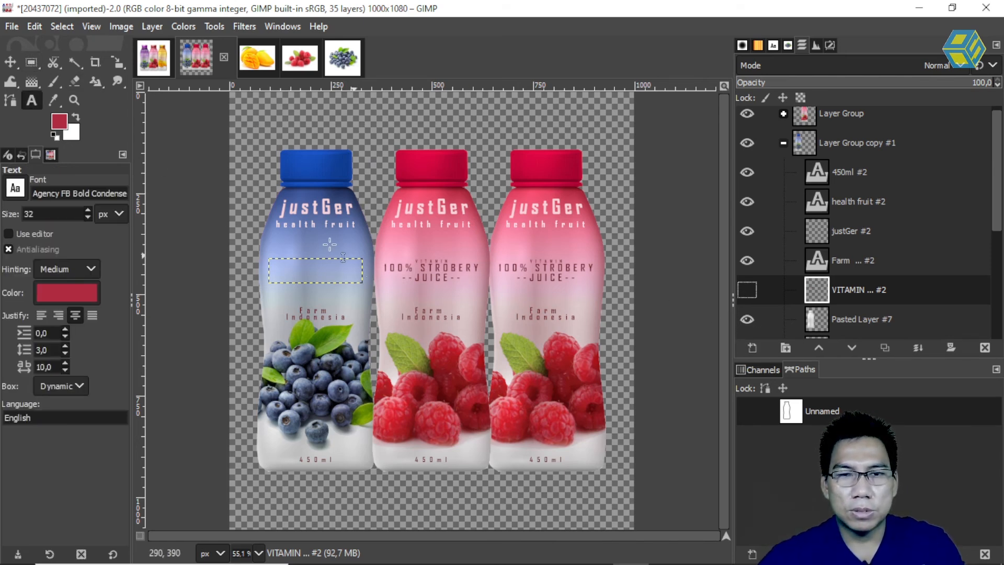
{"action": "left_click", "coordinate": [299, 250]}
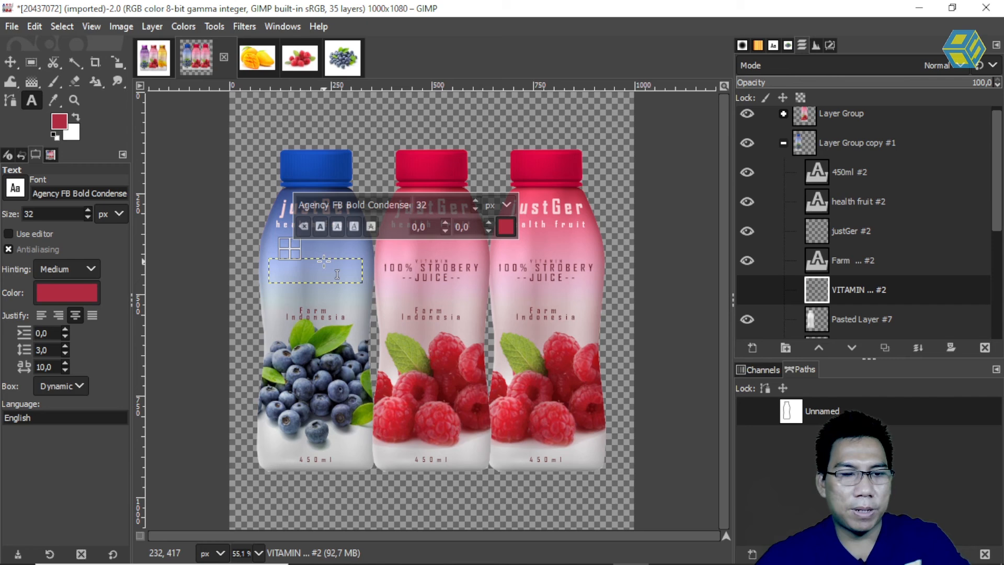
{"action": "type", "text": "VITAMIN 100% MANGO JUICE"}
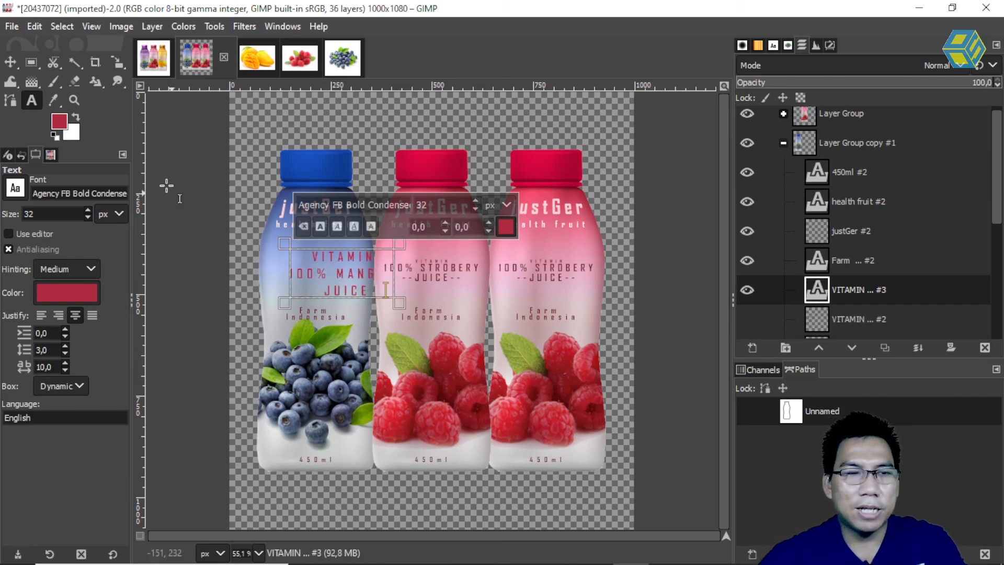
Move the new vitamin text onto the leftmost bottle's label and replace the word MANGGO with BLUEBERRY.
{"action": "left_click", "coordinate": [10, 62]}
{"action": "left_click_drag", "start_coordinate": [374, 289], "coordinate": [343, 287]}
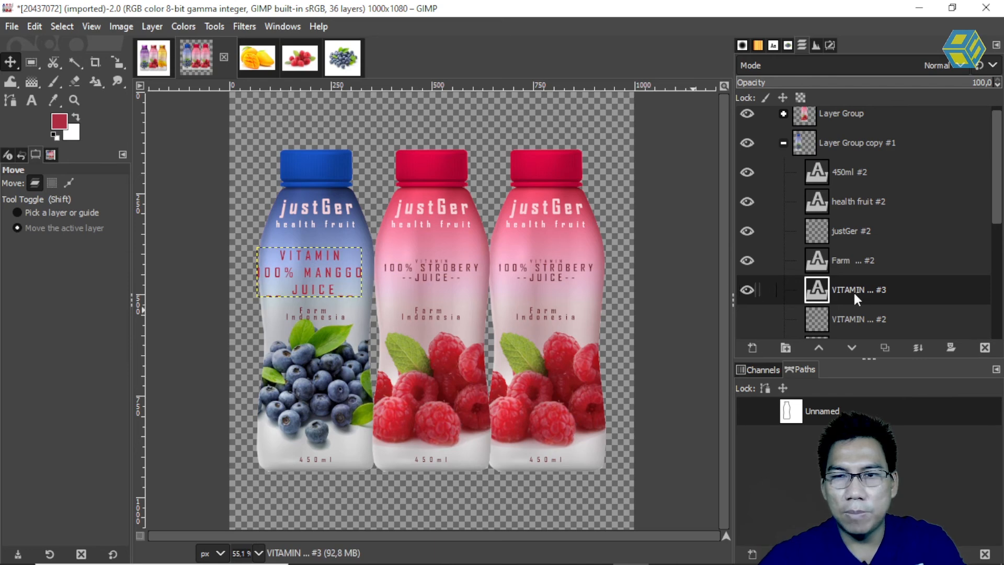
{"action": "key", "text": "t"}
{"action": "left_click", "coordinate": [352, 288]}
{"action": "left_click_drag", "start_coordinate": [308, 270], "coordinate": [366, 273]}
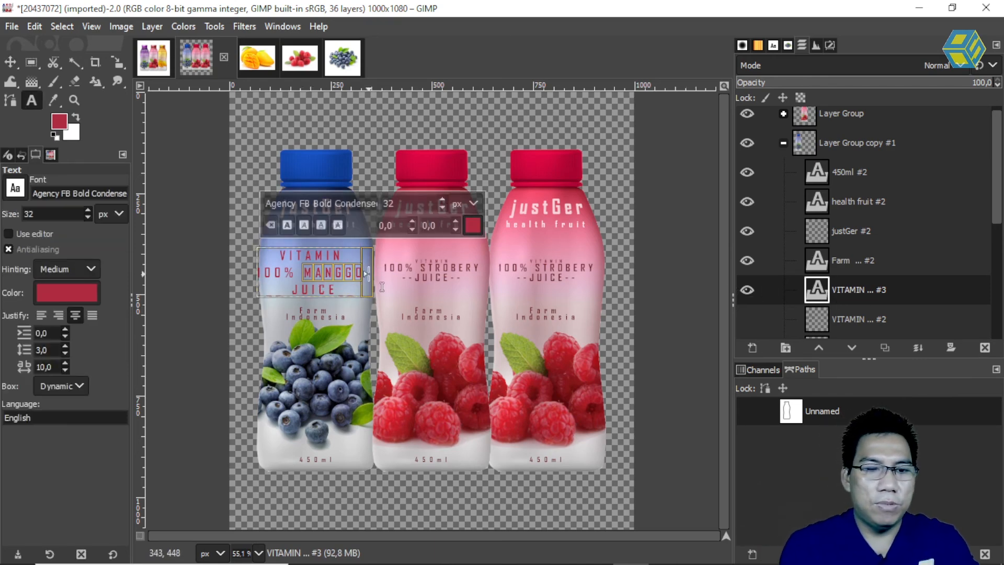
{"action": "type", "text": "BLUE"}
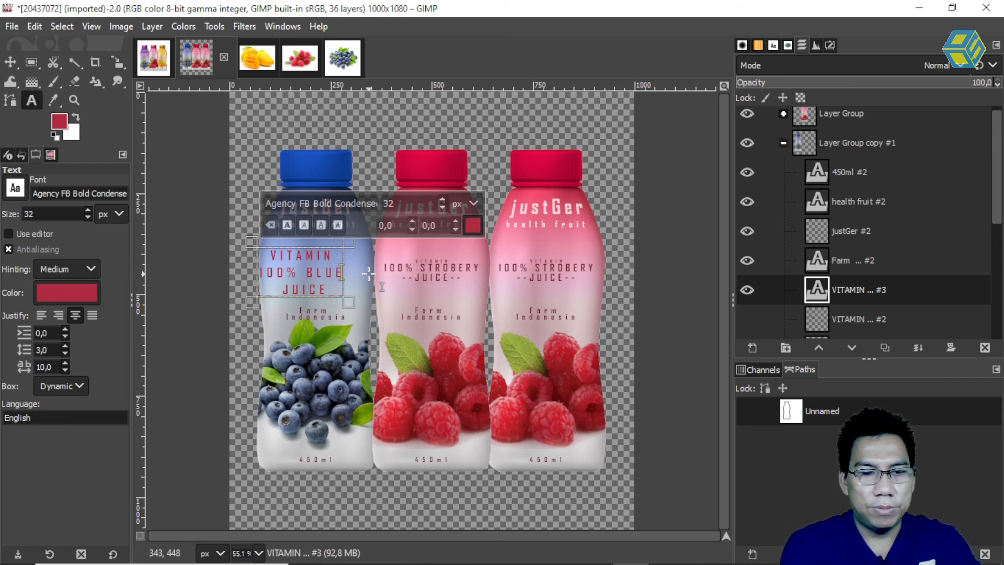
{"action": "type", "text": "BERI"}
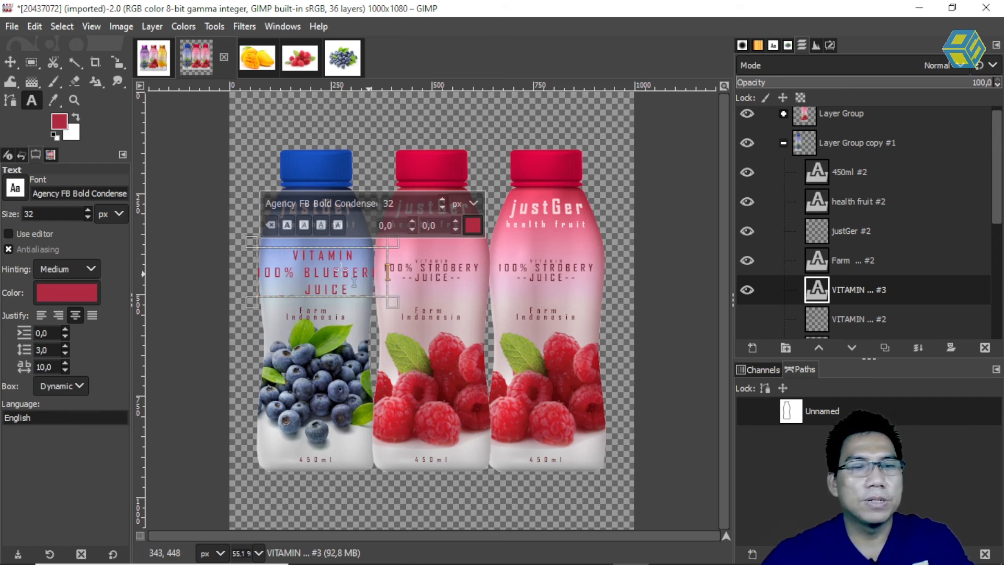
{"action": "type", "text": "m"}
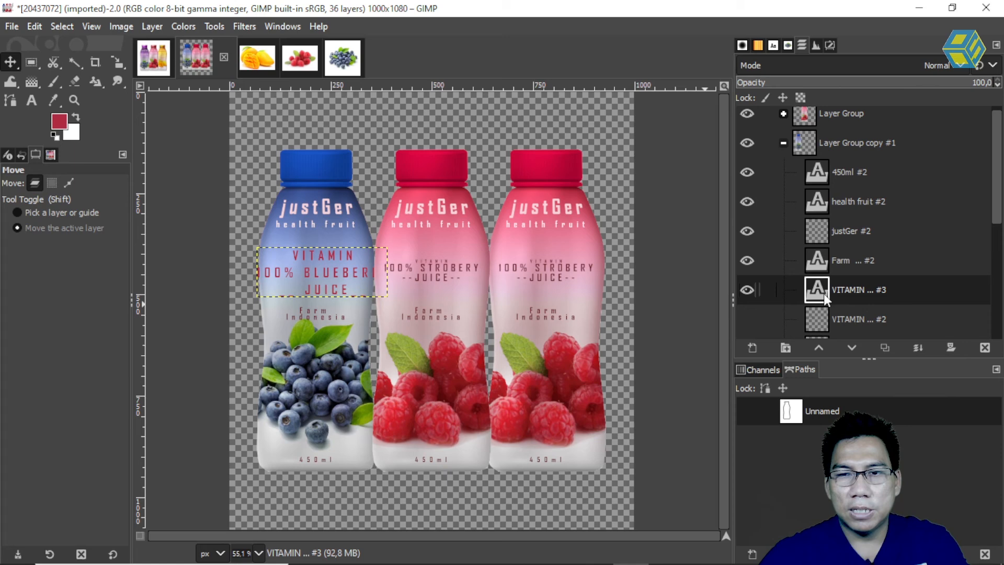
{"action": "double_click", "coordinate": [817, 285]}
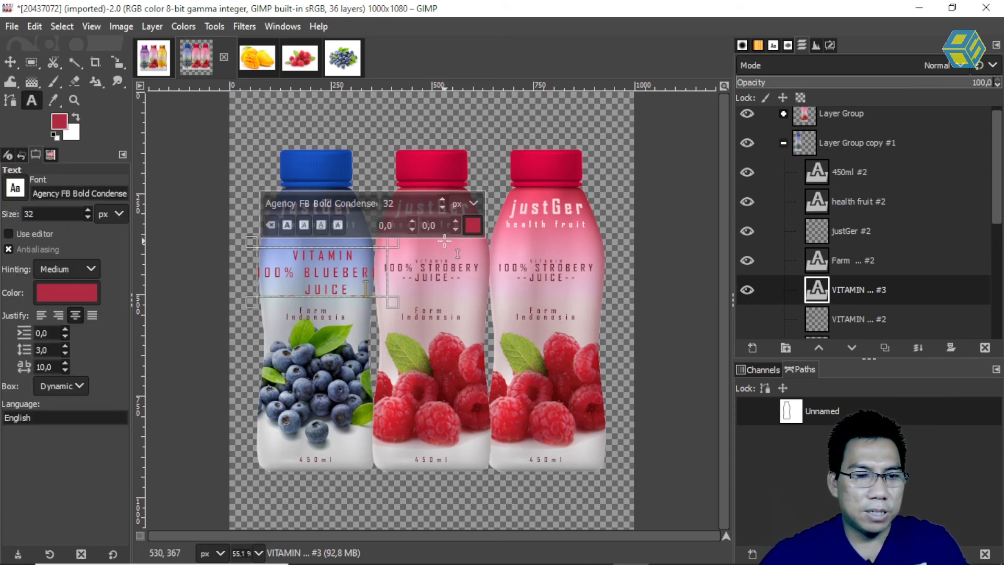
{"action": "key", "text": "ctrl+a"}
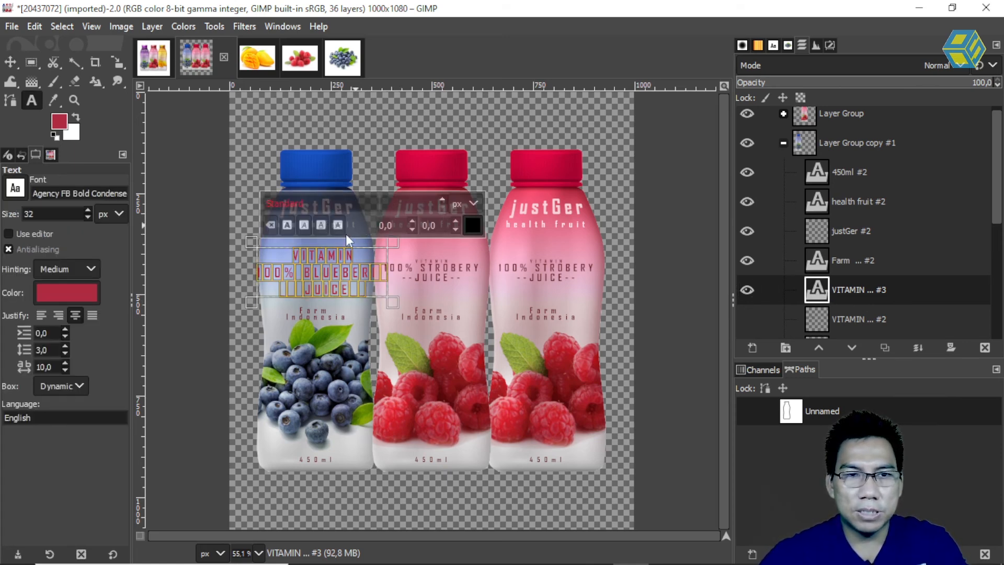
{"action": "left_click_drag", "start_coordinate": [376, 287], "coordinate": [387, 302]}
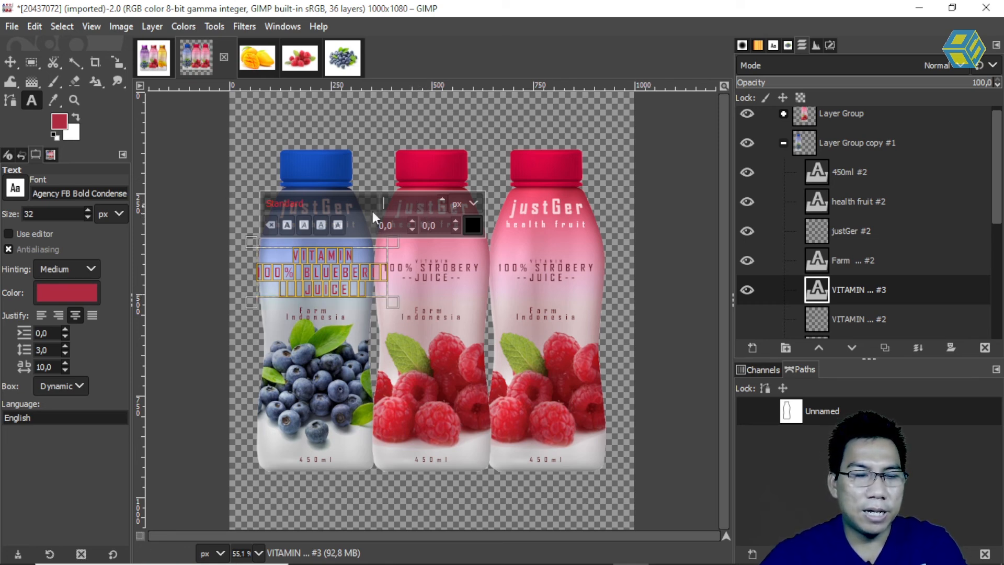
{"action": "left_click", "coordinate": [10, 62]}
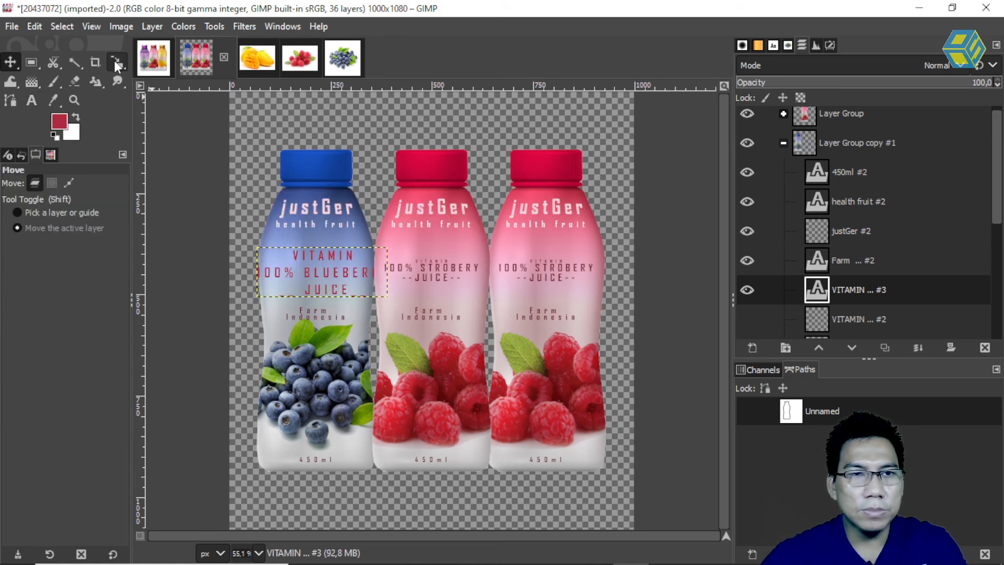
Scale the "VITAMIN 100% BLUEBERRY JUICE" text down to 262 × 97 px so it fits the leftmost bottle's width.
{"action": "key", "text": "shift+s"}
{"action": "left_click", "coordinate": [314, 269]}
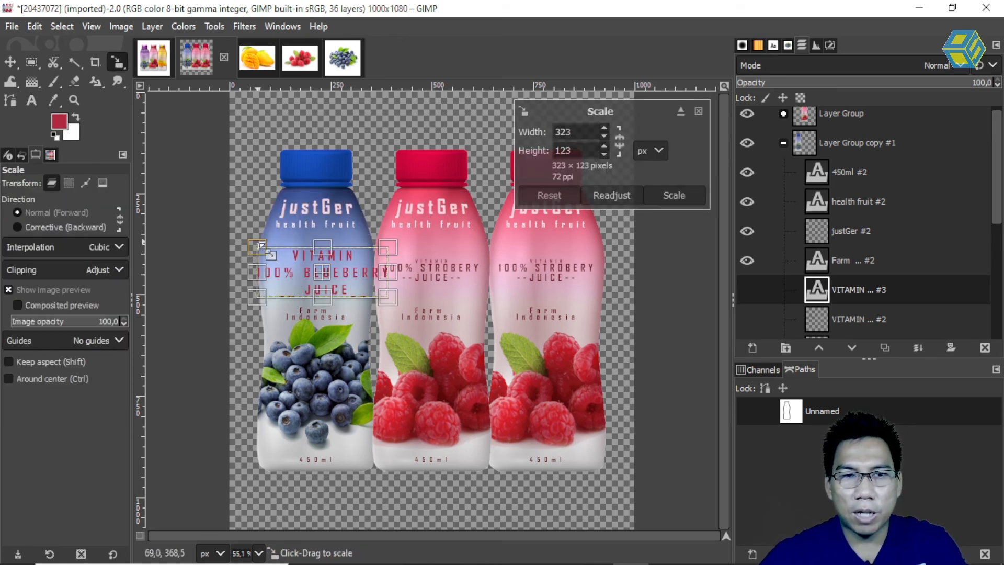
{"action": "left_click_drag", "start_coordinate": [274, 255], "coordinate": [316, 268]}
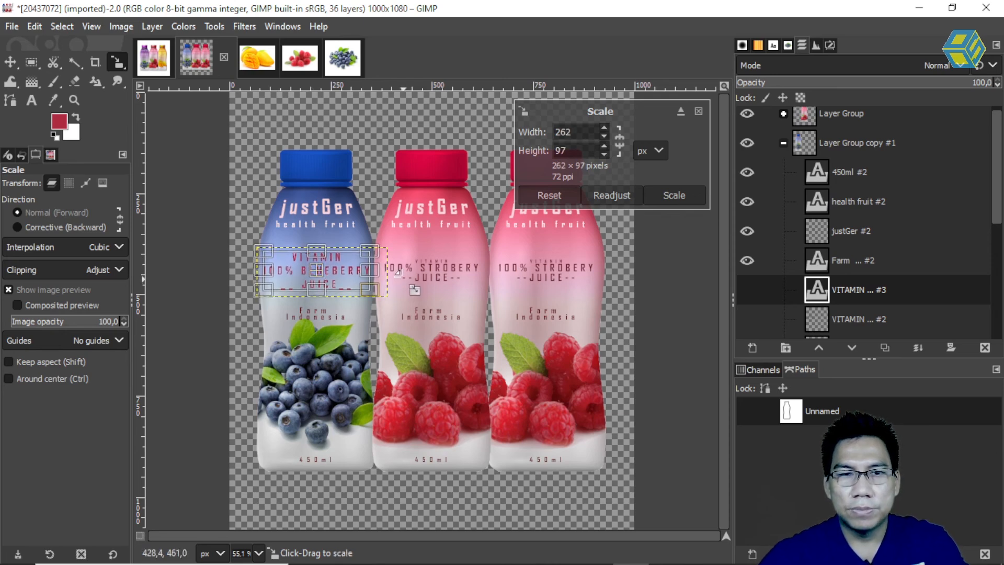
{"action": "left_click", "coordinate": [9, 62]}
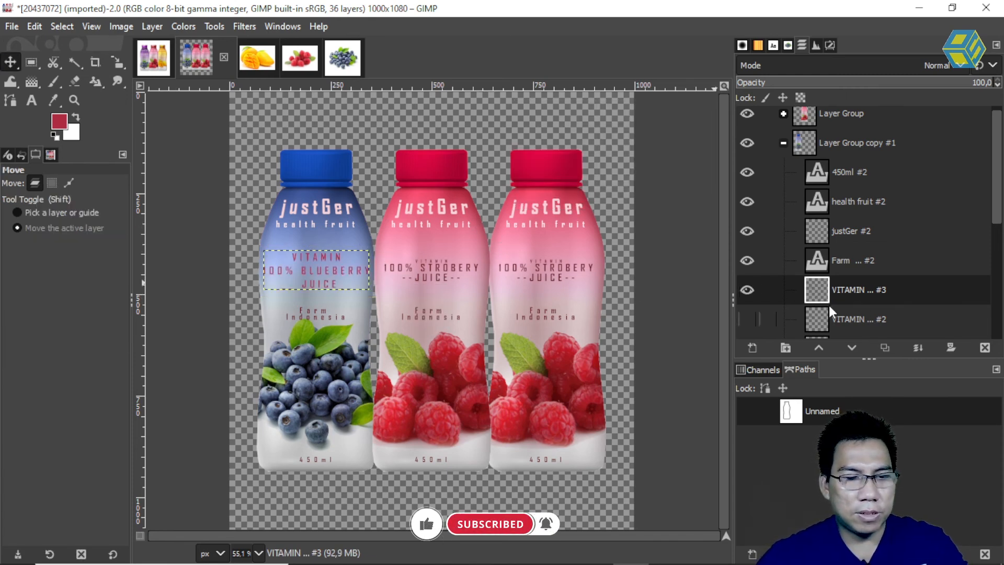
Select the blueberry text's letter shapes and recolour them with a dark blue sampled from the bottle's shoulder.
{"action": "left_click", "coordinate": [817, 292], "text": "alt"}
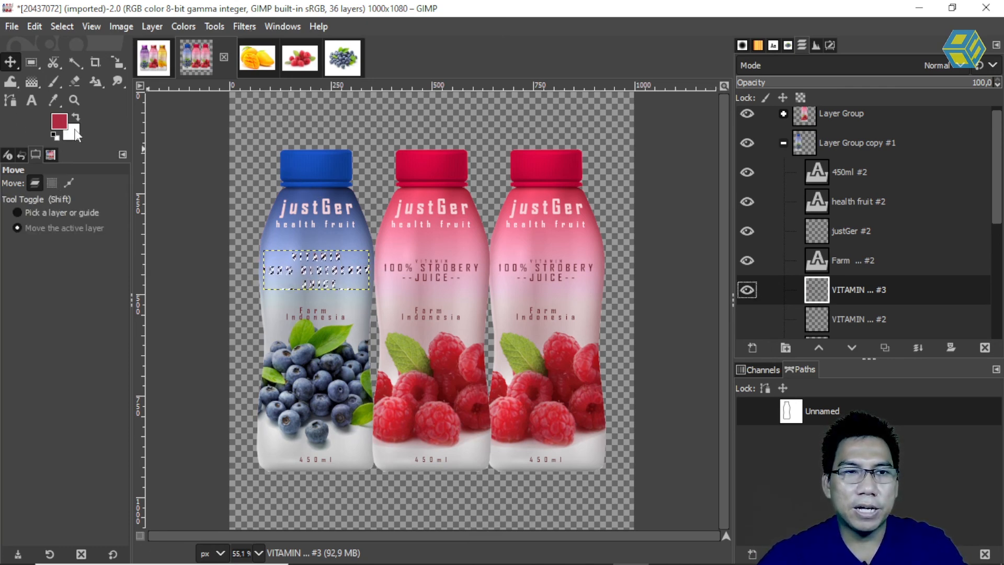
{"action": "left_click", "coordinate": [60, 125]}
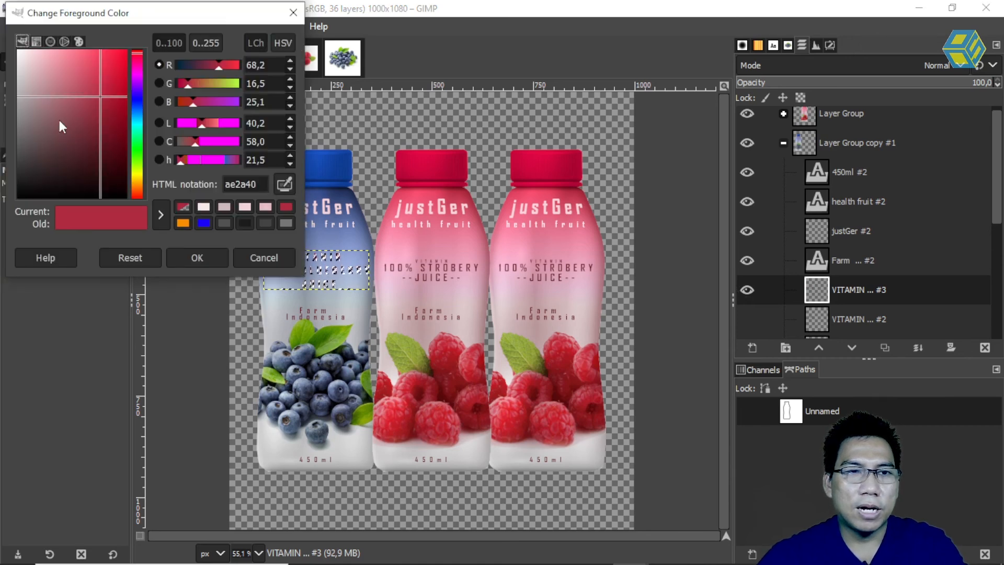
{"action": "left_click", "coordinate": [284, 183]}
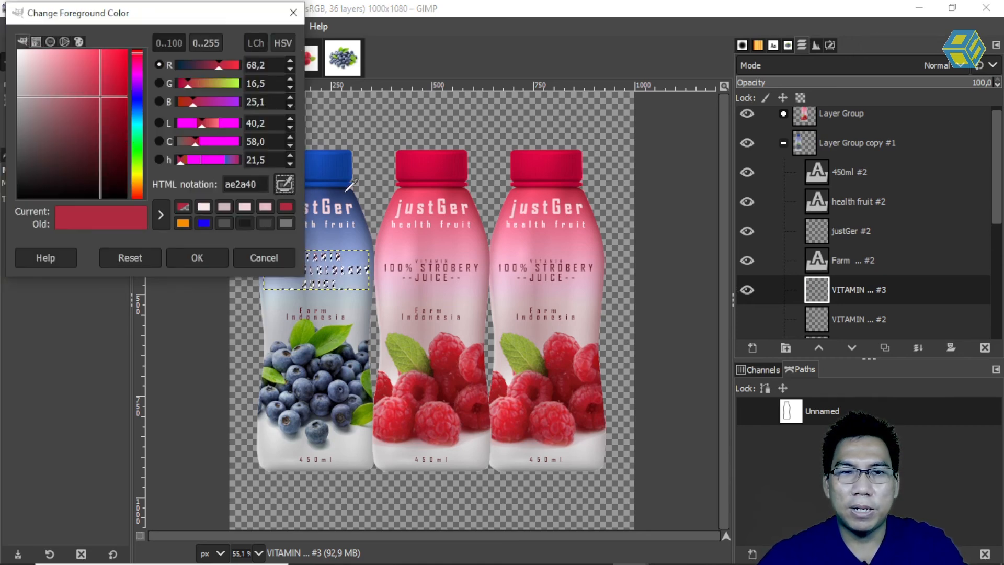
{"action": "left_click", "coordinate": [346, 193]}
{"action": "left_click", "coordinate": [217, 251]}
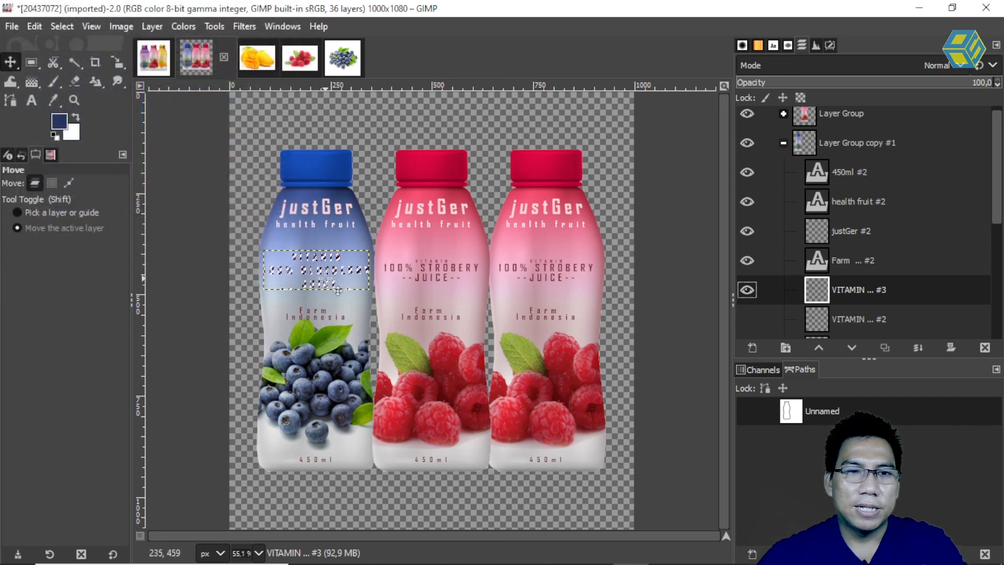
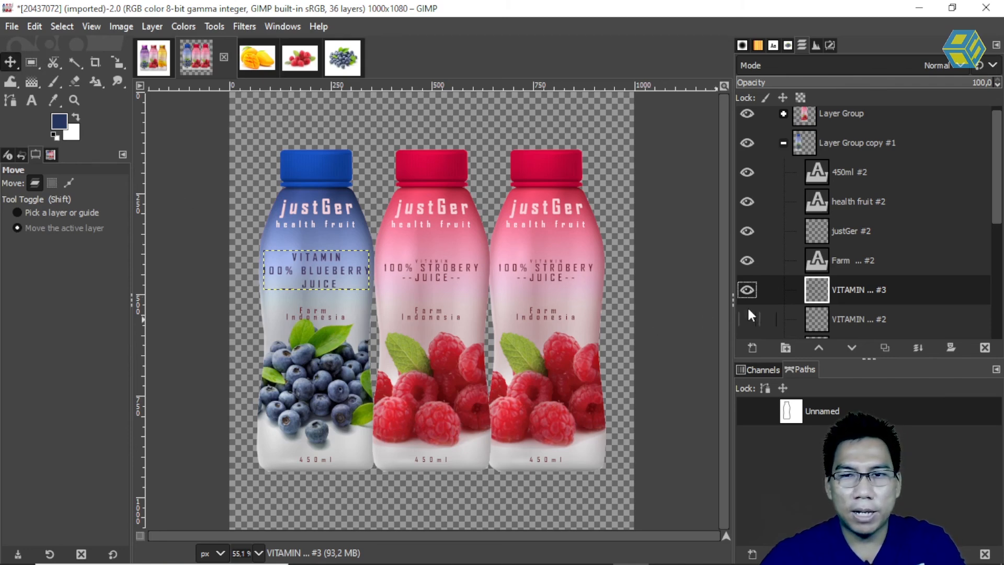
Recolour the Farm Indonesia text on the blueberry bottle with a deepened version of the blue sampled from the bottle.
{"action": "left_click", "coordinate": [840, 266]}
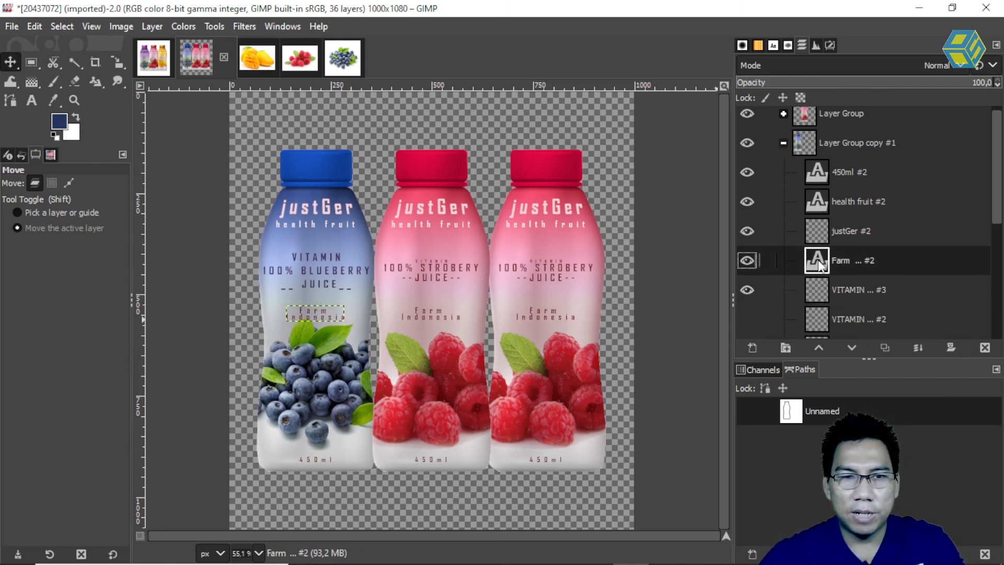
{"action": "double_click", "coordinate": [818, 259]}
{"action": "key", "text": "ctrl+a"}
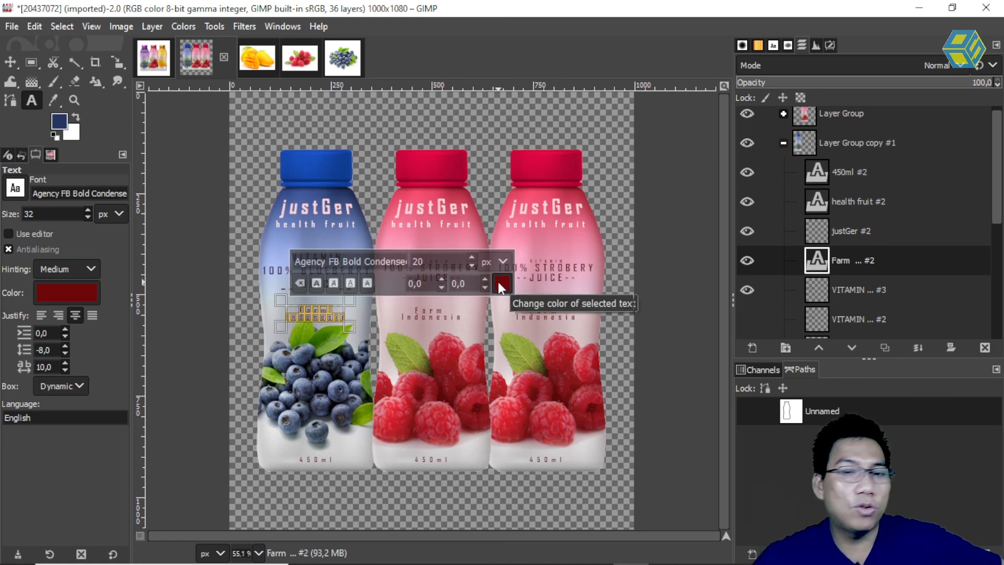
{"action": "left_click", "coordinate": [501, 285]}
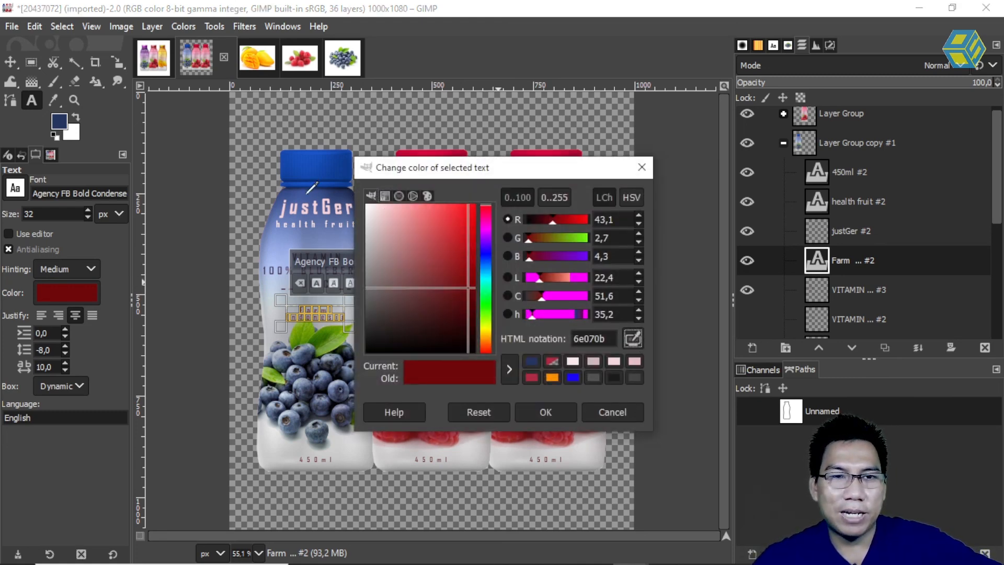
{"action": "left_click", "coordinate": [286, 192]}
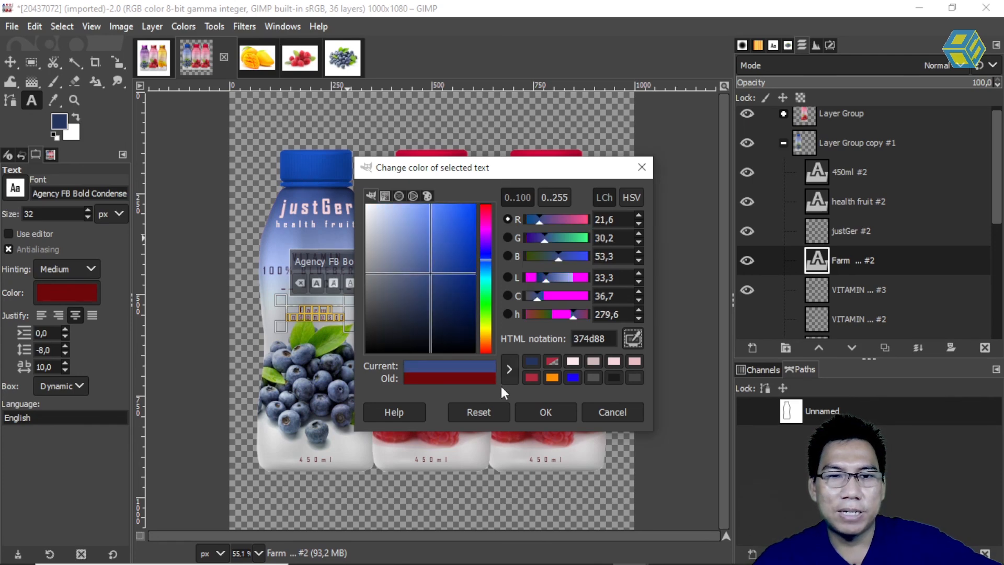
{"action": "left_click_drag", "start_coordinate": [431, 272], "coordinate": [462, 293]}
{"action": "left_click", "coordinate": [529, 412]}
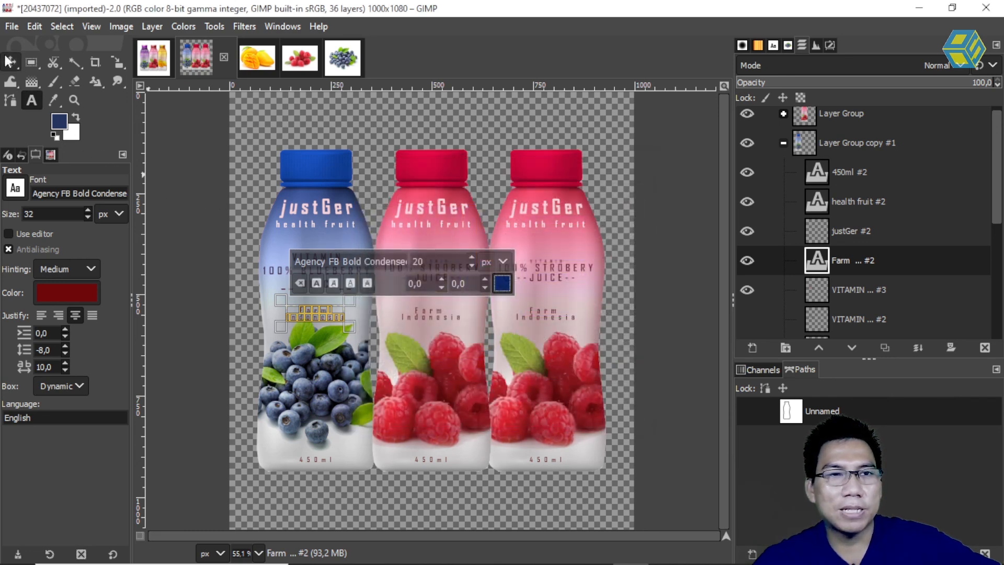
{"action": "left_click", "coordinate": [9, 62]}
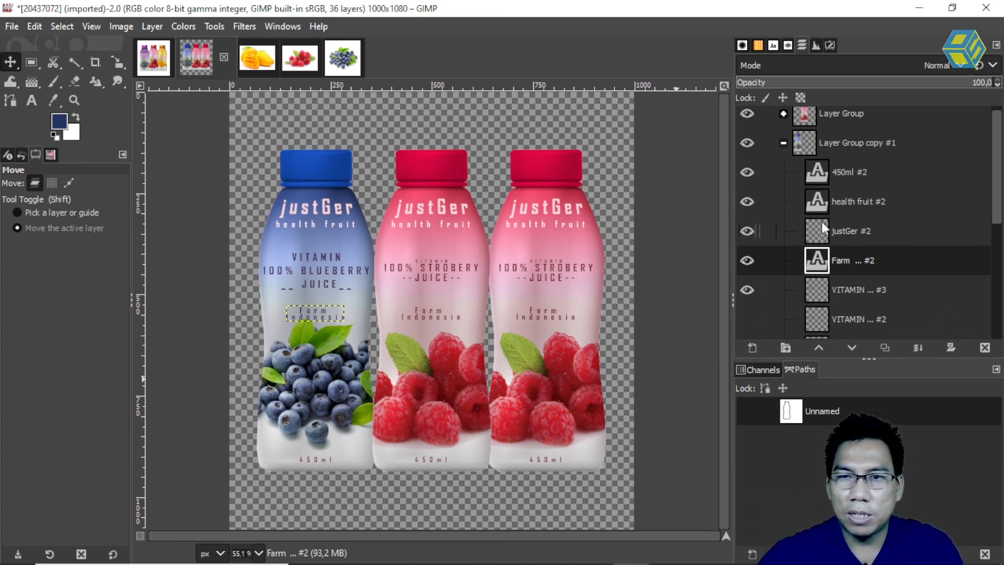
Recolour the 450ml text on the blueberry bottle with the dark blue sampled from the bottle's shoulder.
{"action": "left_click", "coordinate": [816, 176]}
{"action": "double_click", "coordinate": [816, 176]}
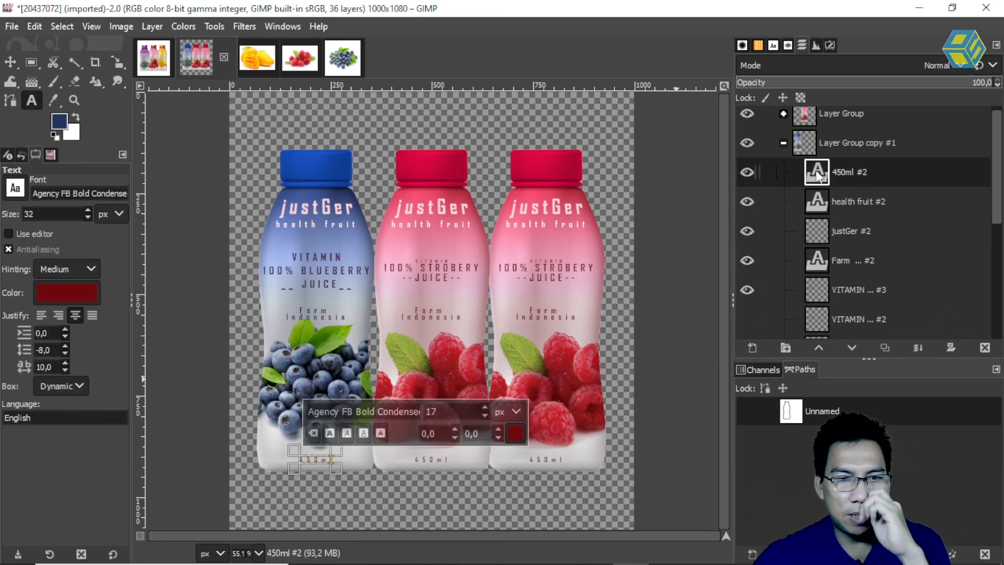
{"action": "key", "text": "ctrl+a"}
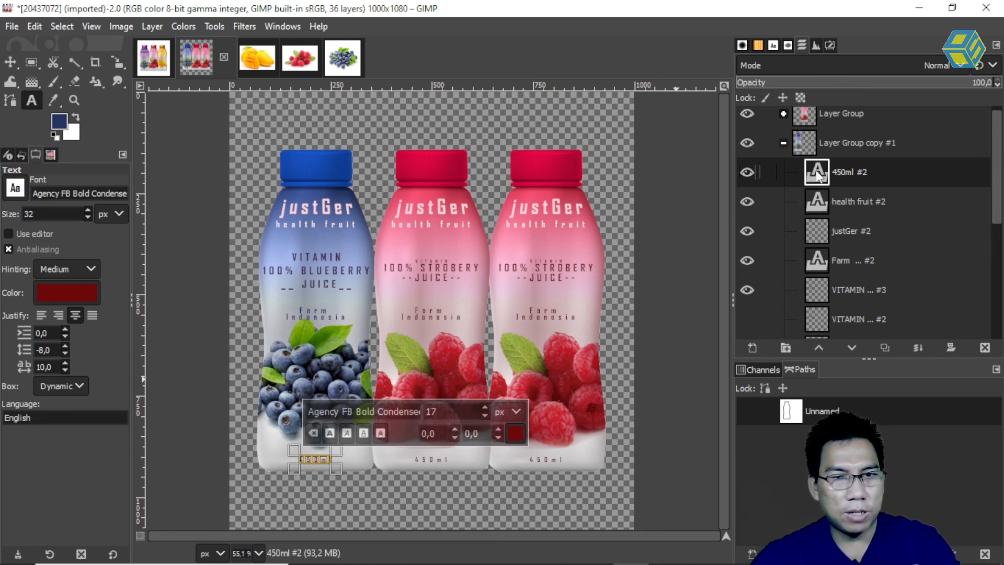
{"action": "left_click", "coordinate": [514, 433]}
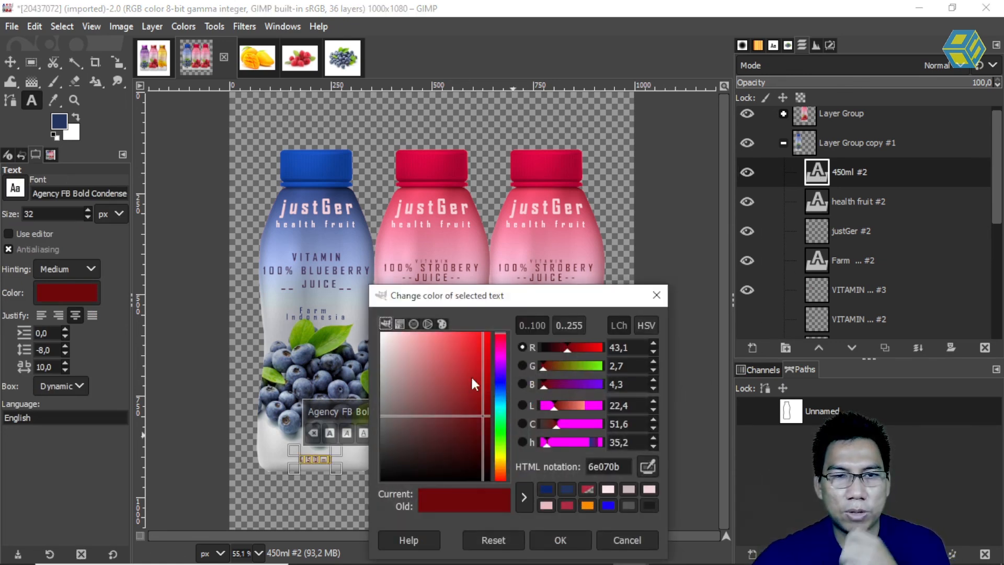
{"action": "left_click", "coordinate": [349, 194]}
{"action": "left_click", "coordinate": [560, 540]}
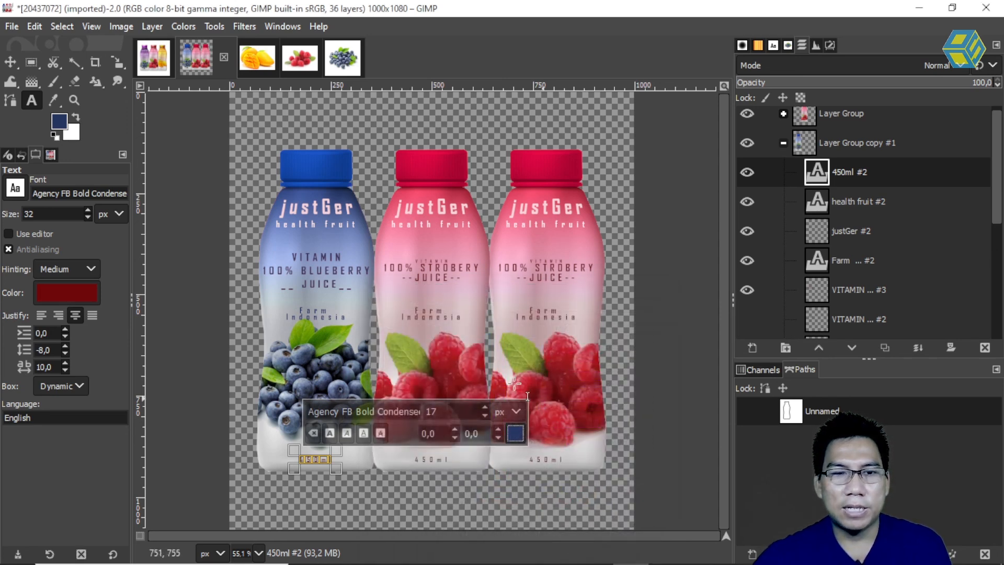
{"action": "key", "text": "m"}
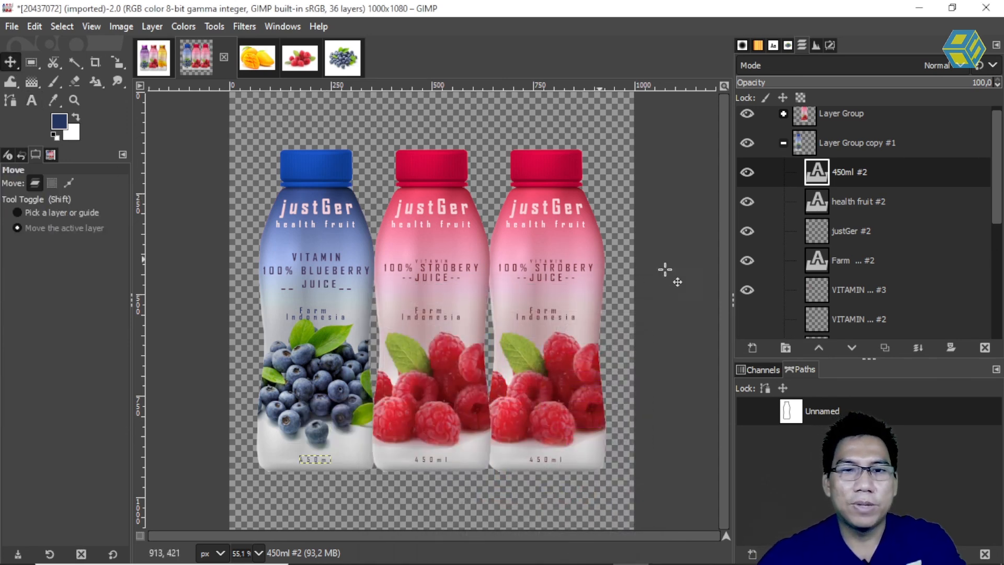
Collapse the blueberry bottle's layer group and delete the layer group of the rightmost raspberry bottle.
{"action": "left_click", "coordinate": [868, 193]}
{"action": "left_click", "coordinate": [852, 171]}
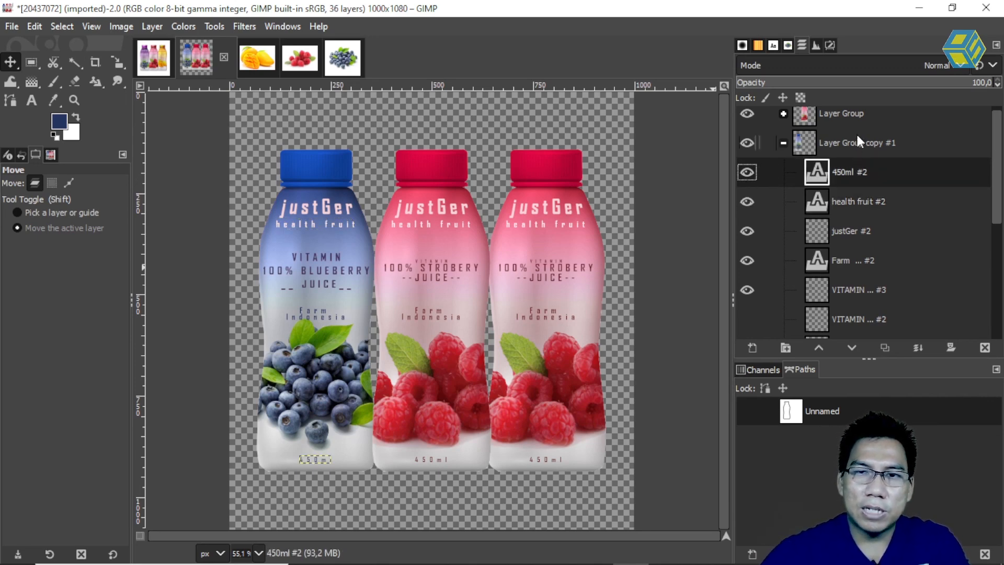
{"action": "left_click", "coordinate": [857, 140]}
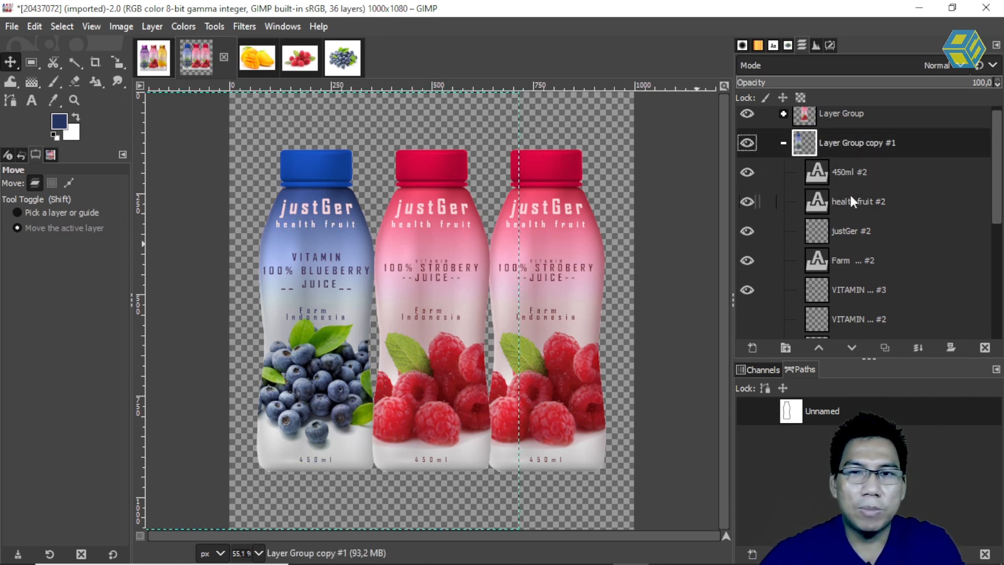
{"action": "left_click", "coordinate": [783, 142]}
{"action": "left_click", "coordinate": [823, 178]}
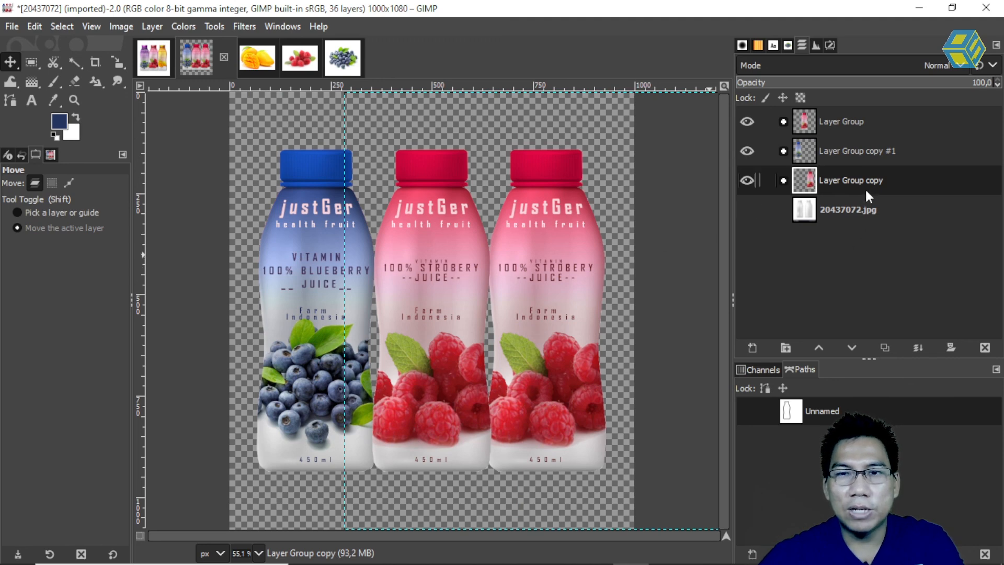
{"action": "left_click_drag", "start_coordinate": [863, 179], "coordinate": [985, 347]}
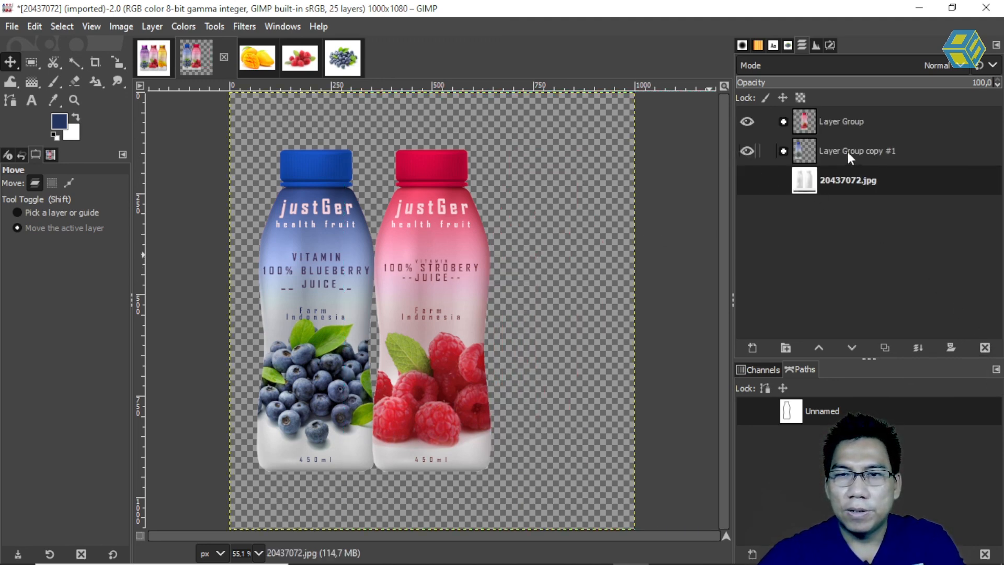
Shift the blueberry and raspberry bottle groups to the right so they stand side by side around the canvas centre.
{"action": "left_click", "coordinate": [847, 151]}
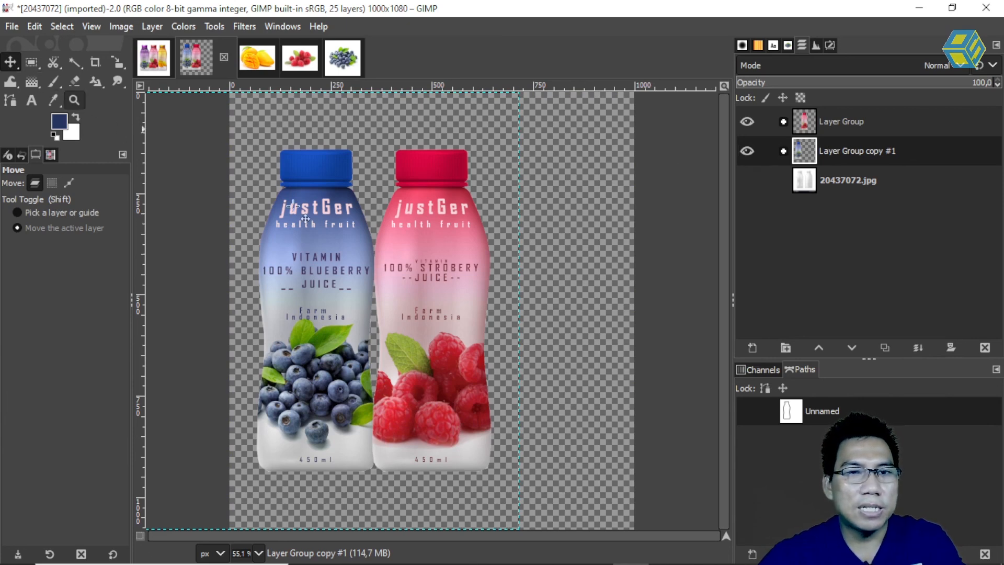
{"action": "left_click_drag", "start_coordinate": [423, 295], "coordinate": [459, 297]}
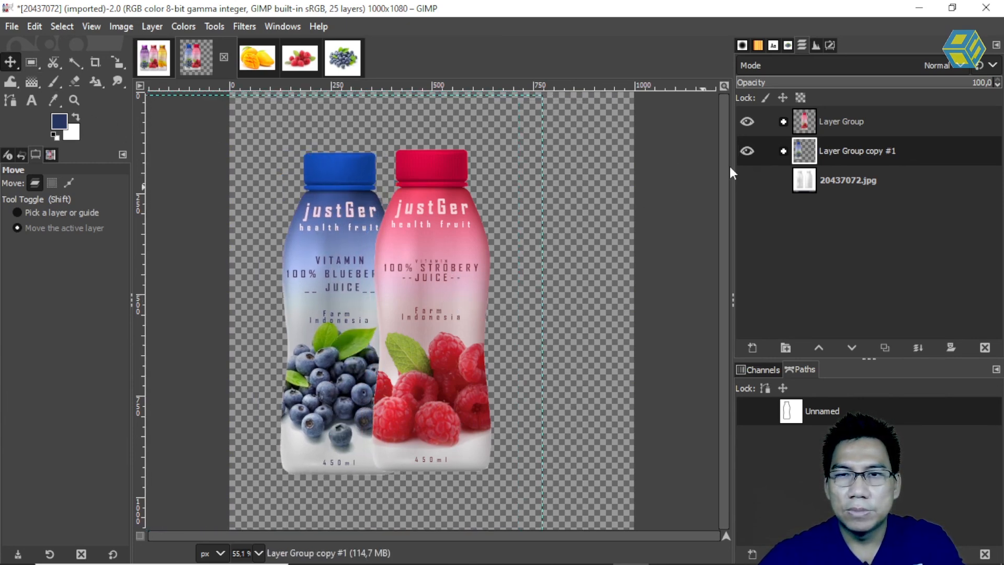
{"action": "left_click", "coordinate": [827, 125]}
{"action": "left_click_drag", "start_coordinate": [542, 249], "coordinate": [468, 335]}
{"action": "left_click", "coordinate": [834, 150]}
{"action": "left_click_drag", "start_coordinate": [373, 318], "coordinate": [398, 326]}
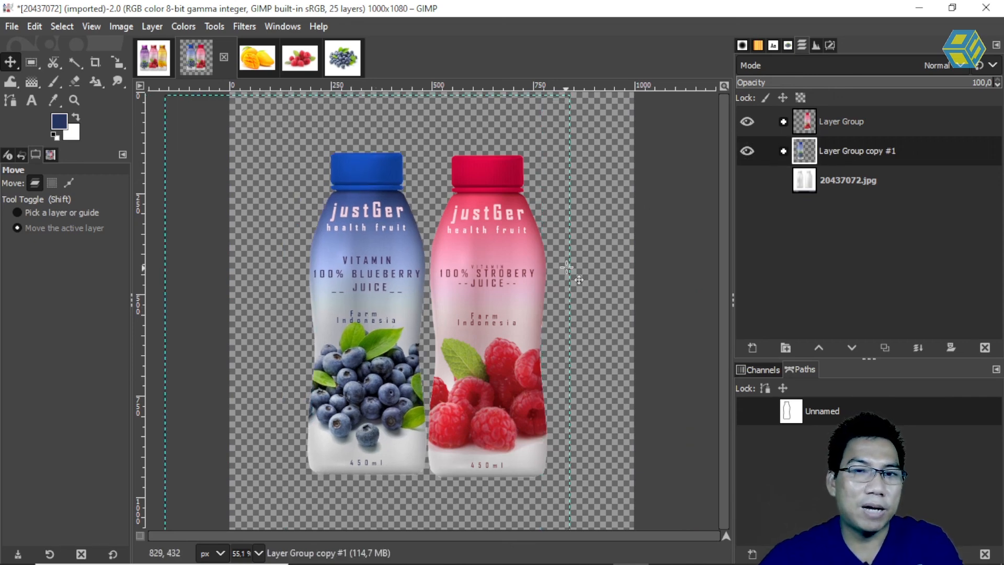